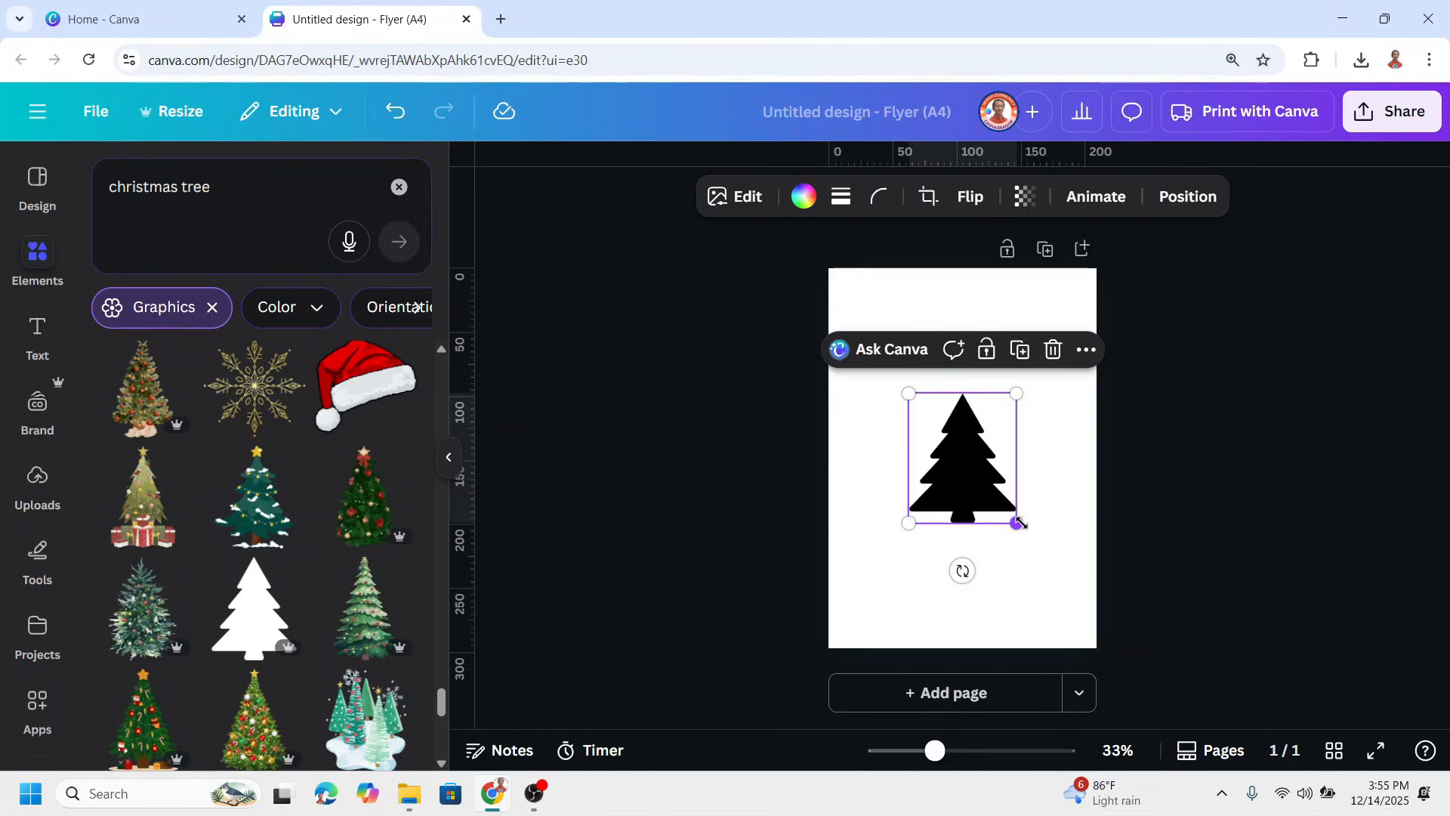
# Enlarge the black Christmas tree to nearly the page width and center it on the page
pyautogui.moveTo(1017, 523); pyautogui.dragTo(1071, 588)
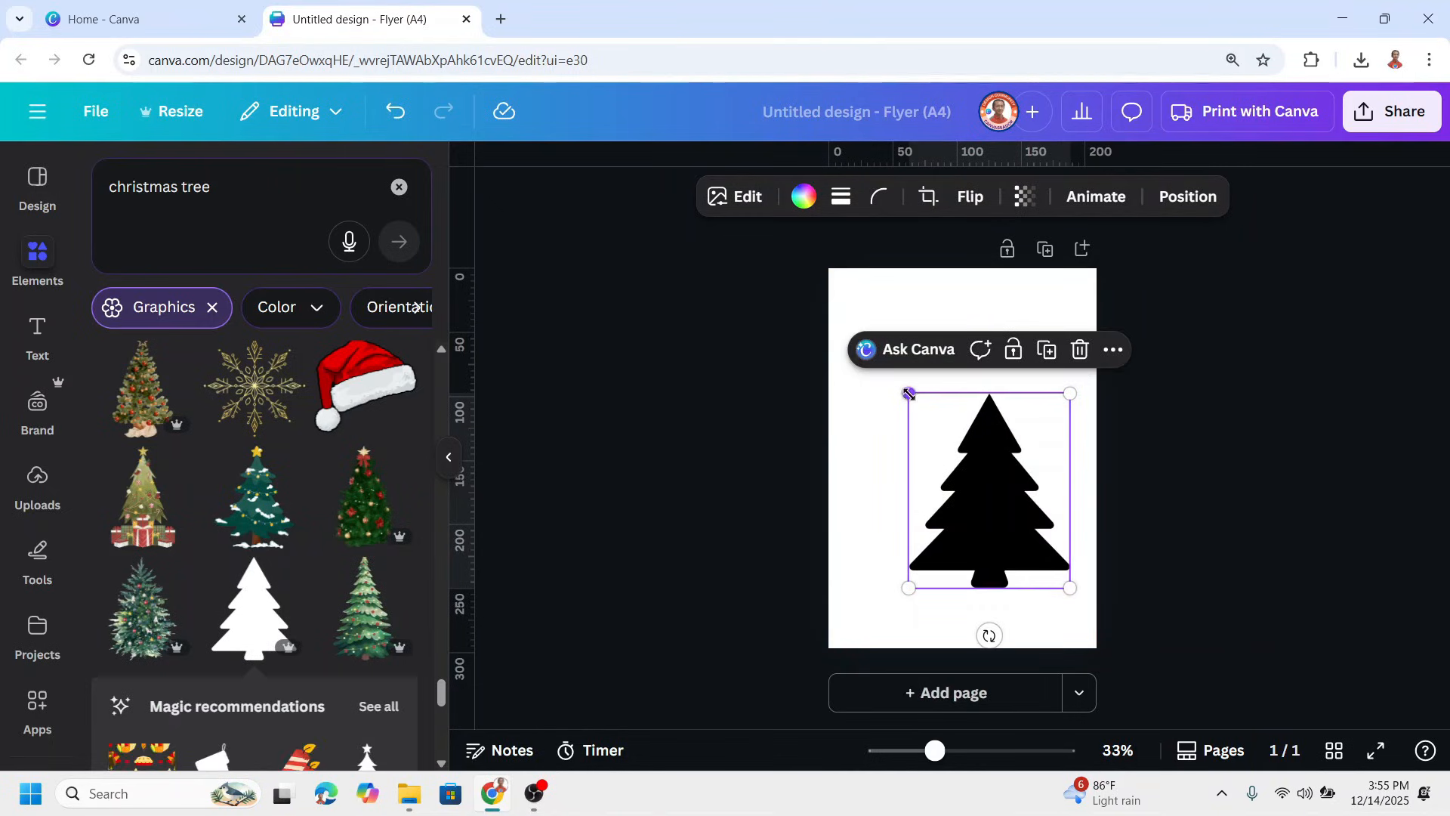
pyautogui.moveTo(908, 394); pyautogui.dragTo(850, 323)
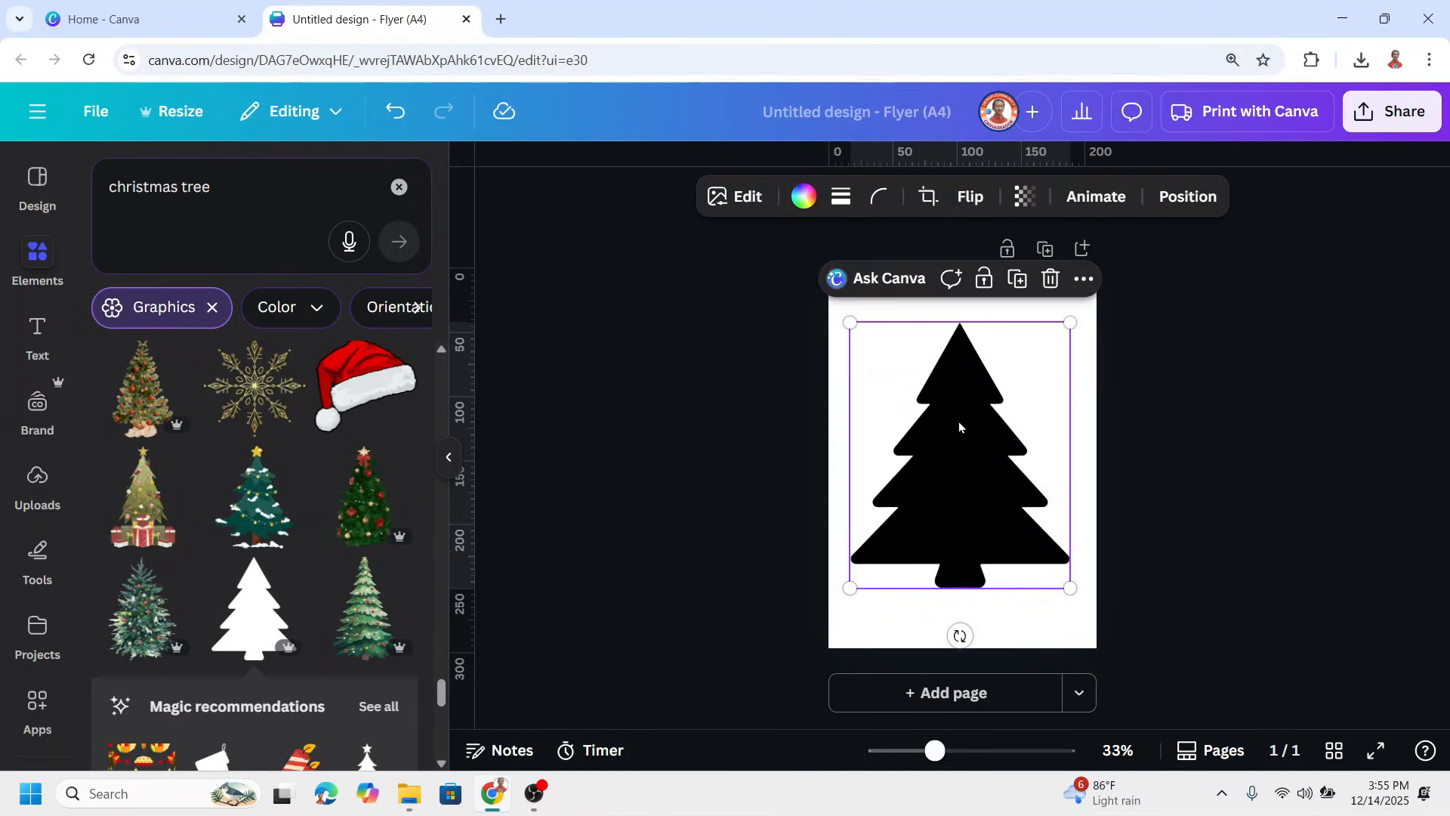
pyautogui.moveTo(959, 427); pyautogui.dragTo(961, 447)
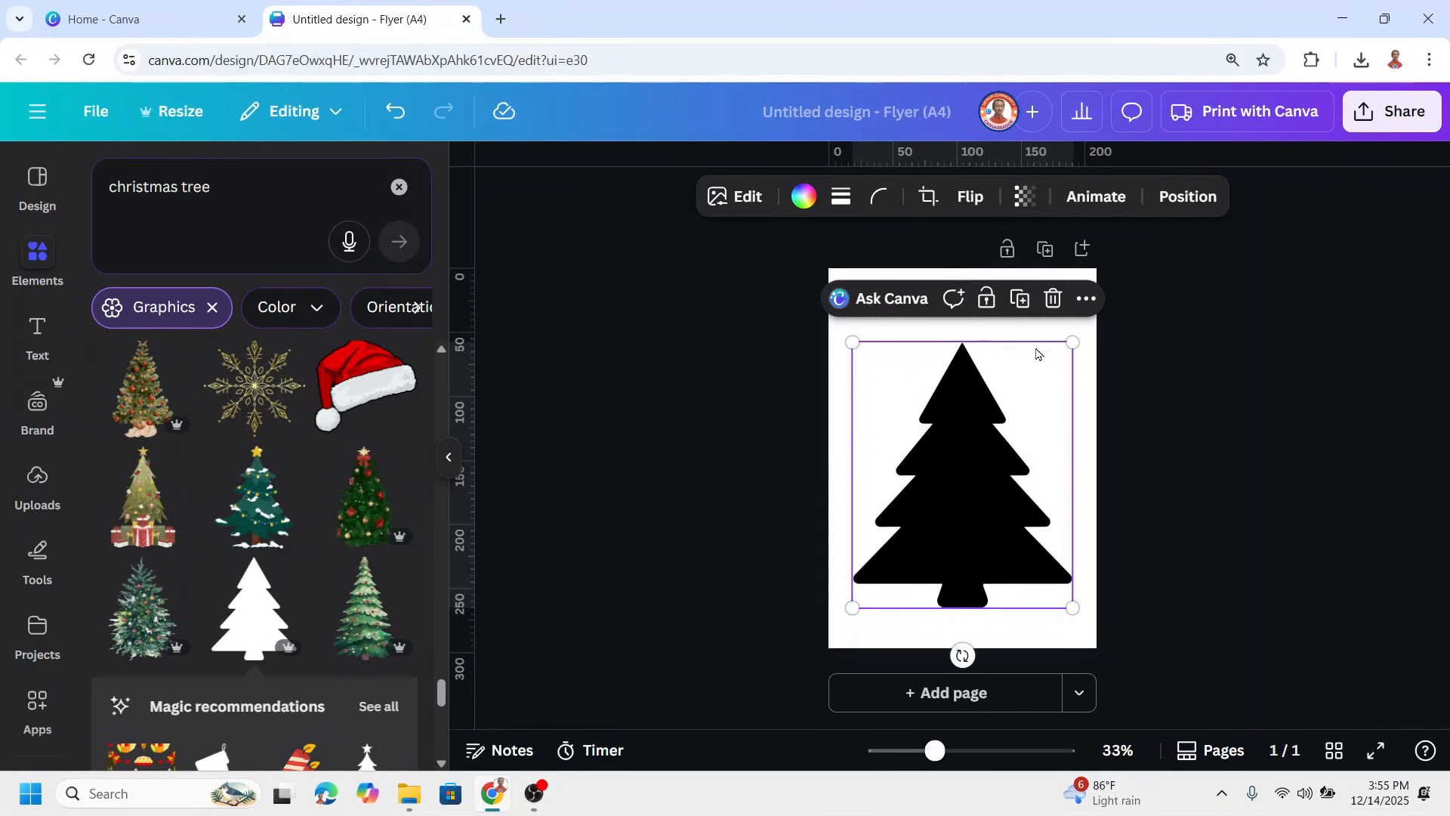
pyautogui.click(1088, 402)
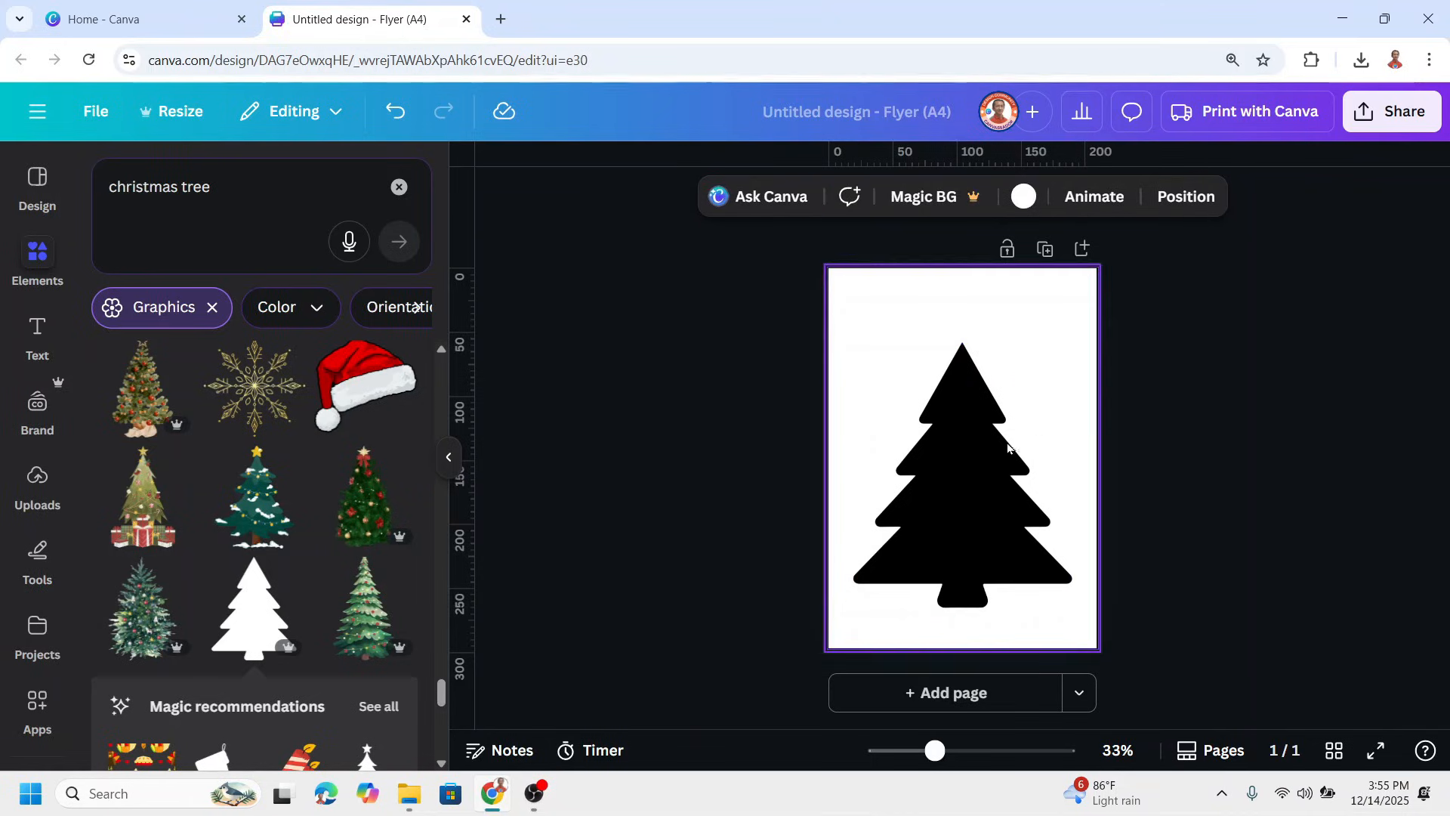
pyautogui.click(971, 443)
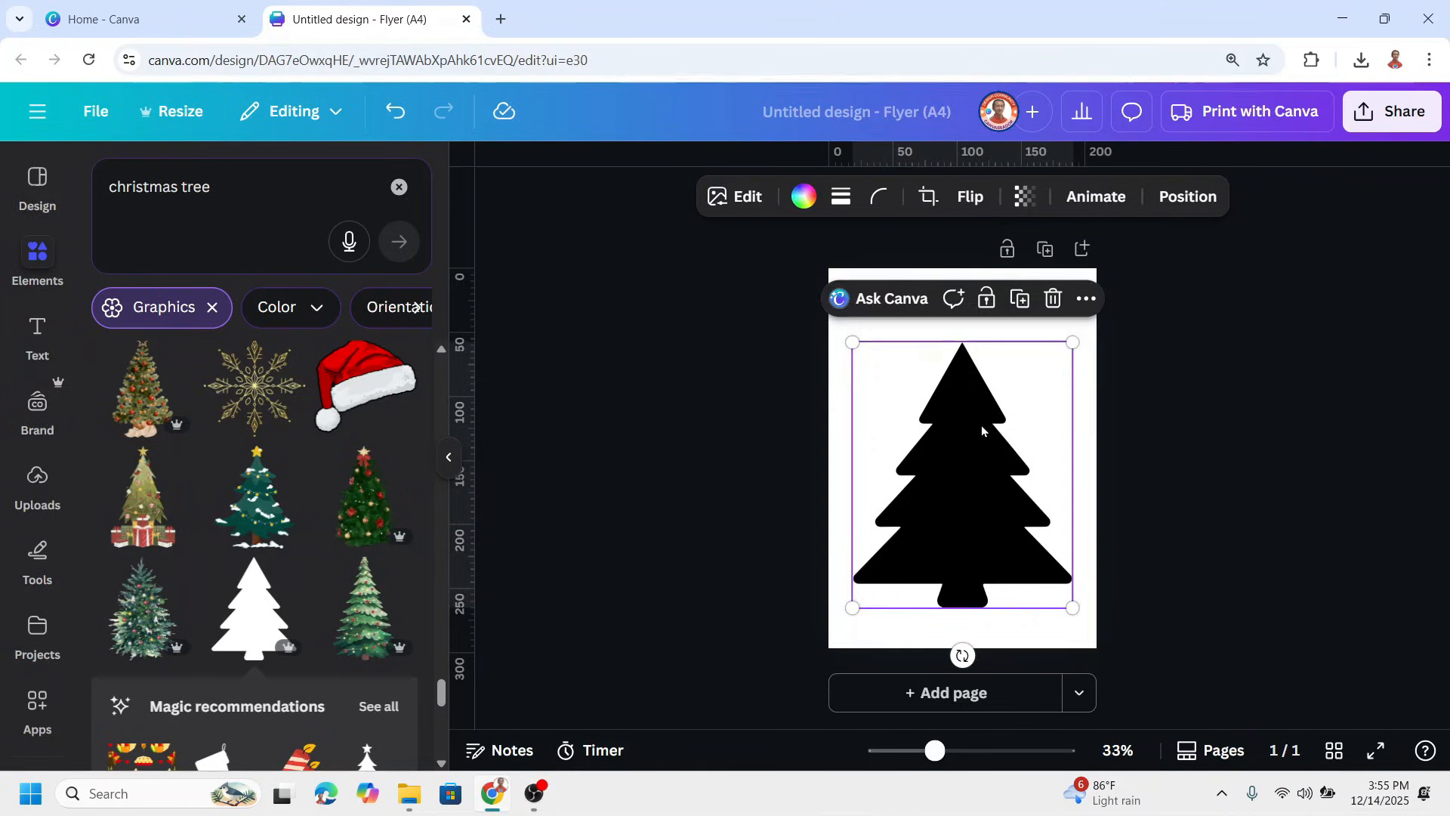
pyautogui.moveTo(1020, 375); pyautogui.dragTo(975, 453)
# Download the tree page as a PNG at size 1 with a transparent background
pyautogui.click(1078, 372)
pyautogui.click(1388, 123)
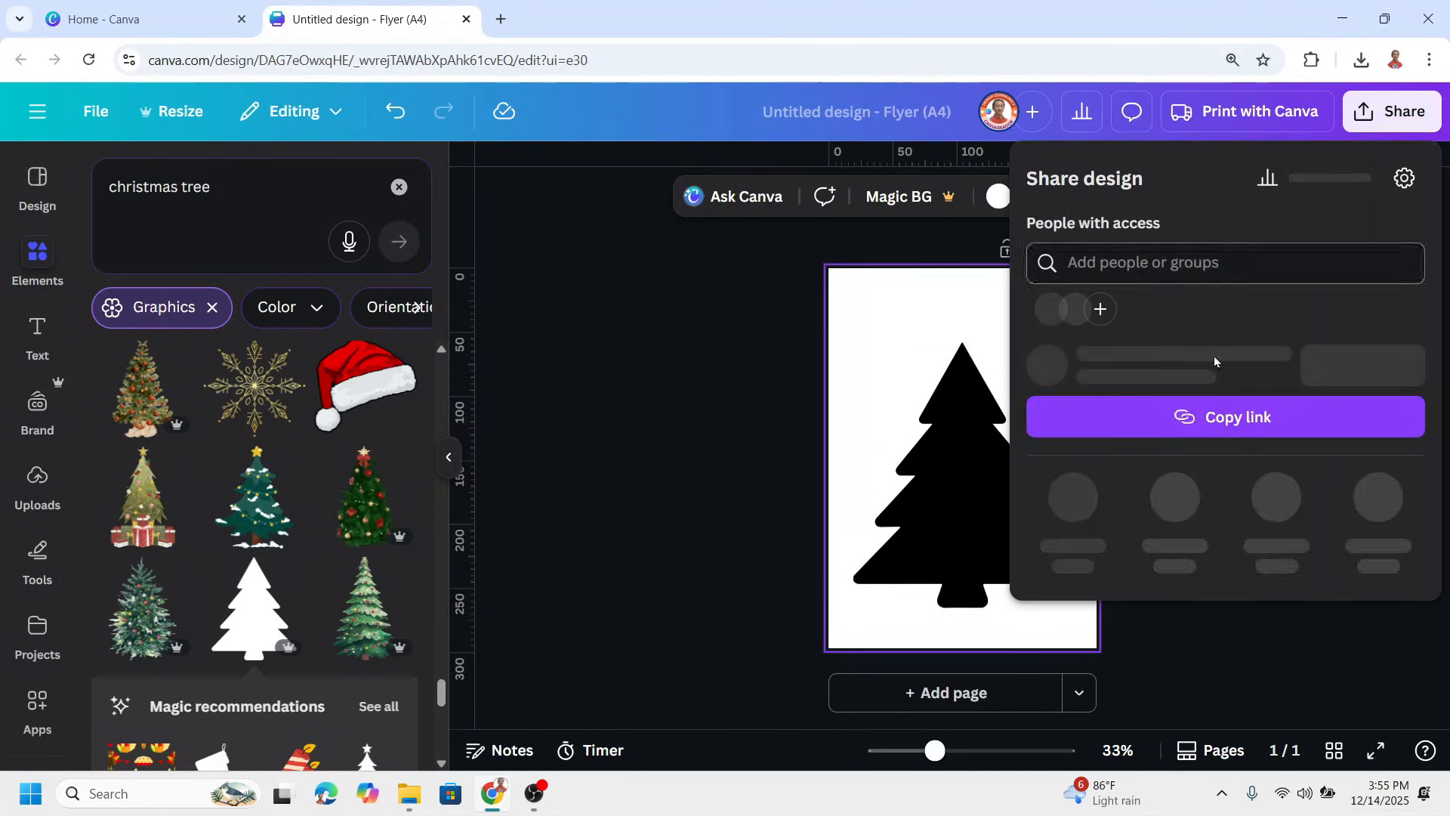
pyautogui.click(1071, 557)
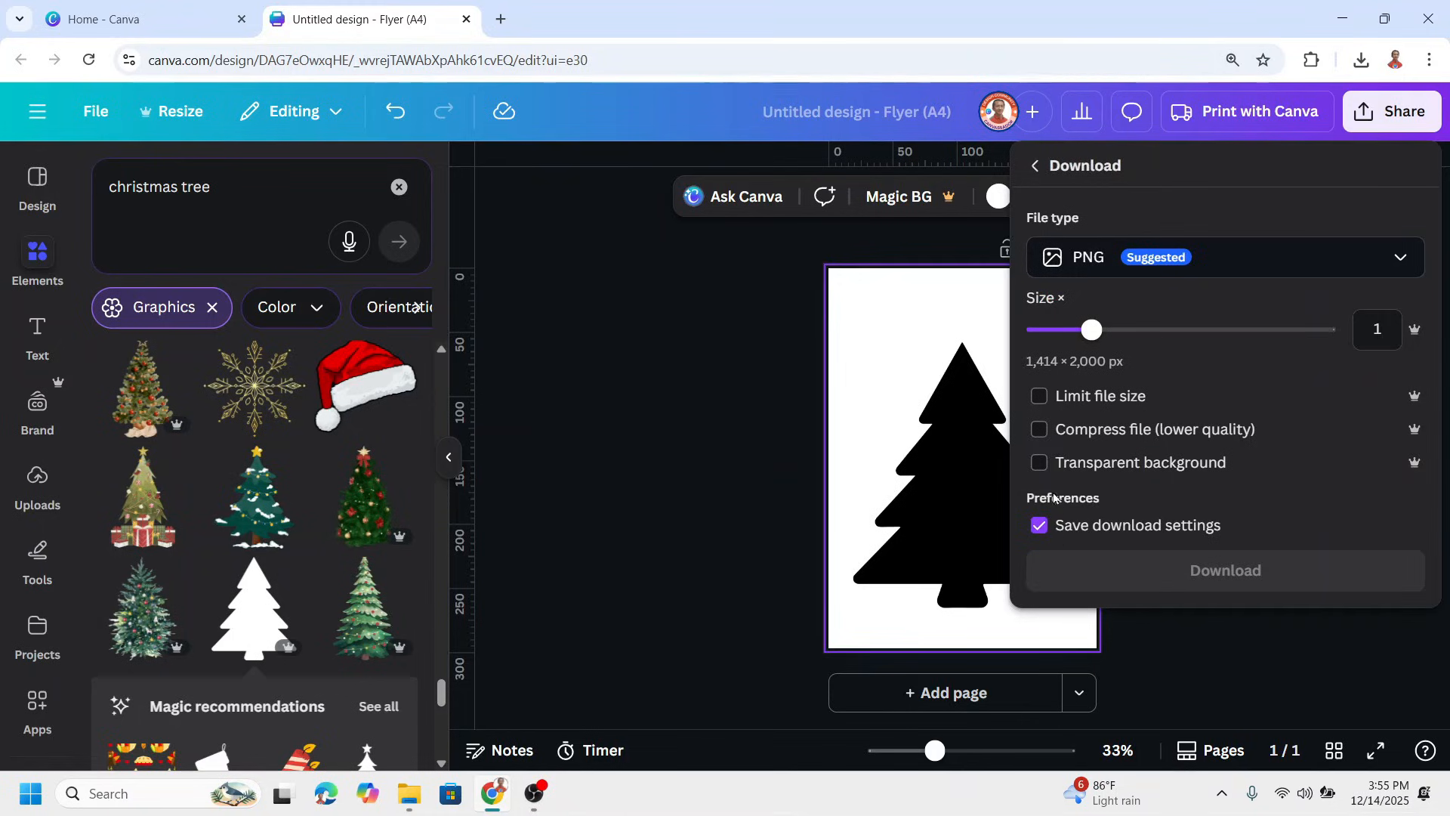
pyautogui.click(1039, 463)
pyautogui.click(1199, 574)
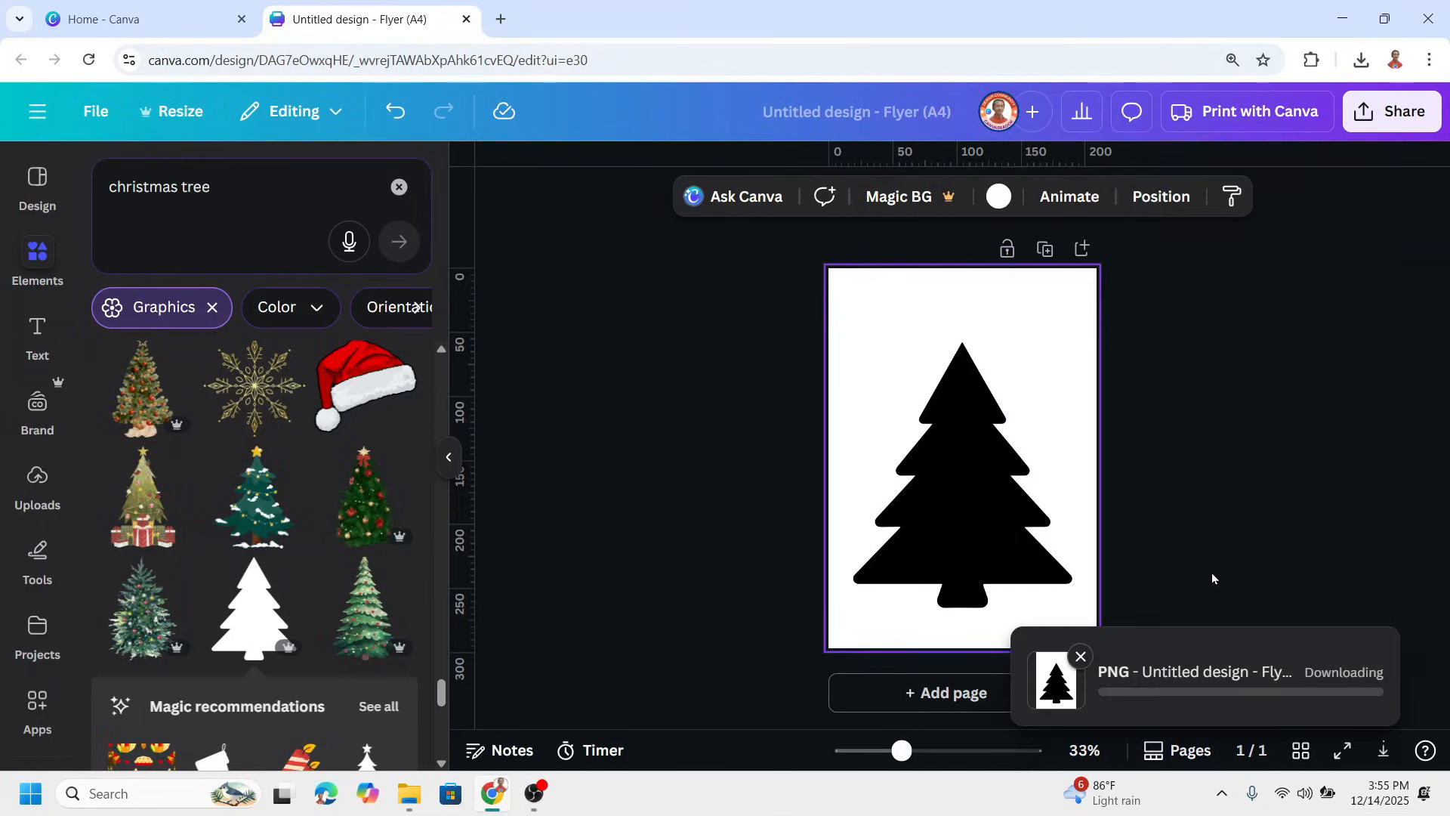
# Set the transparency value of the Christmas tree to 0 so the page looks blank white
pyautogui.click(774, 344)
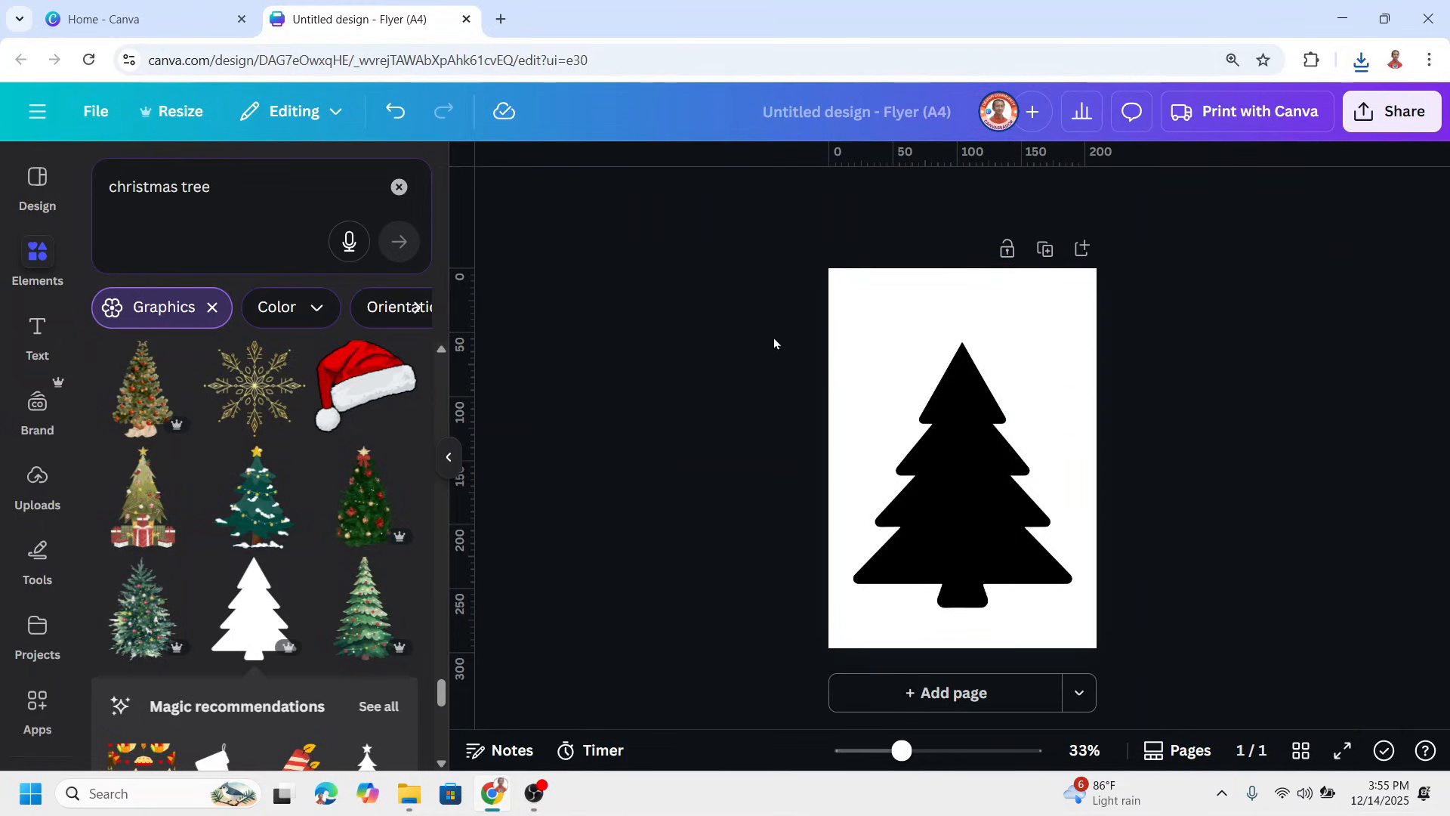
pyautogui.moveTo(764, 293); pyautogui.dragTo(1189, 651)
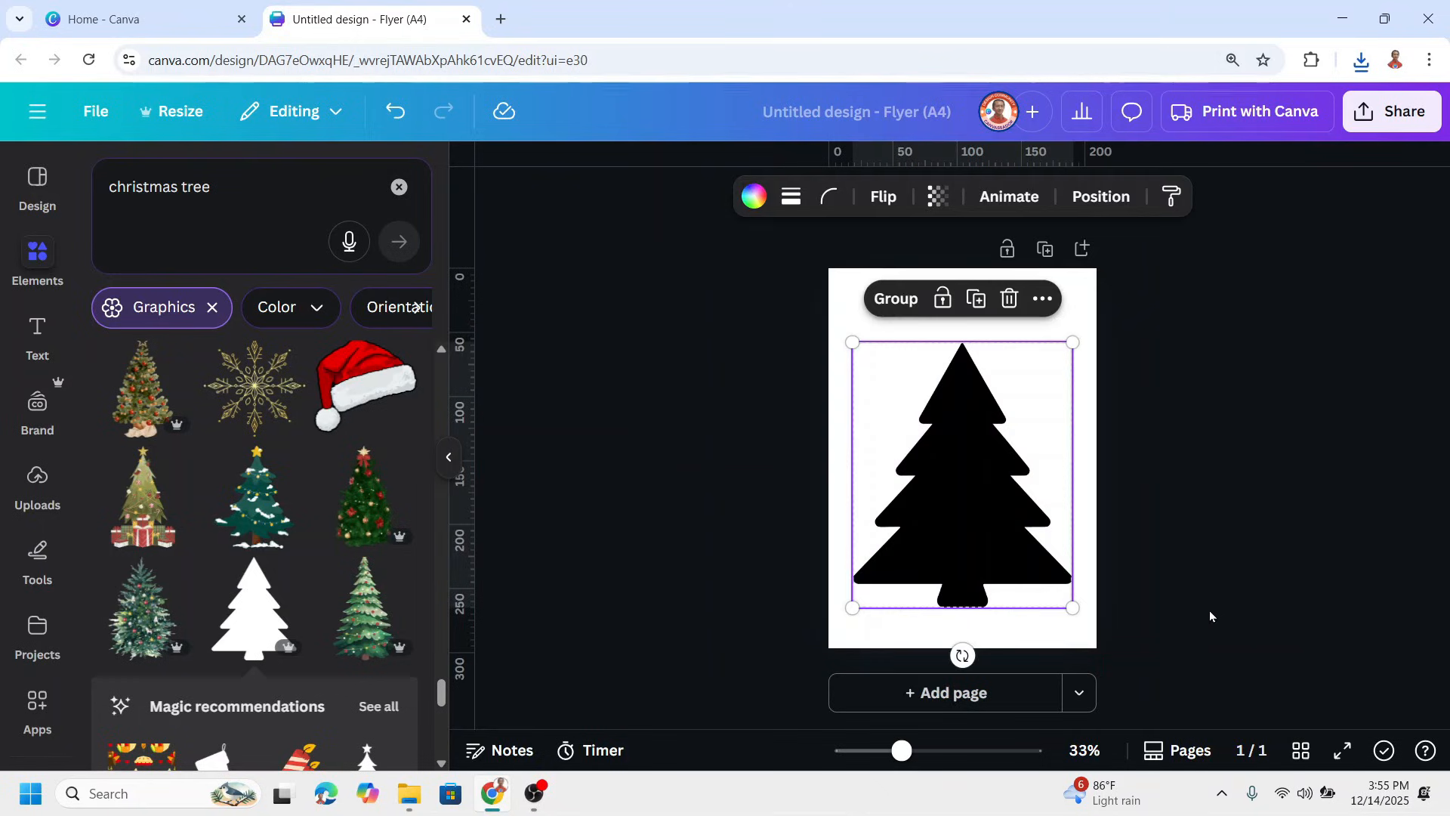
pyautogui.click(938, 199)
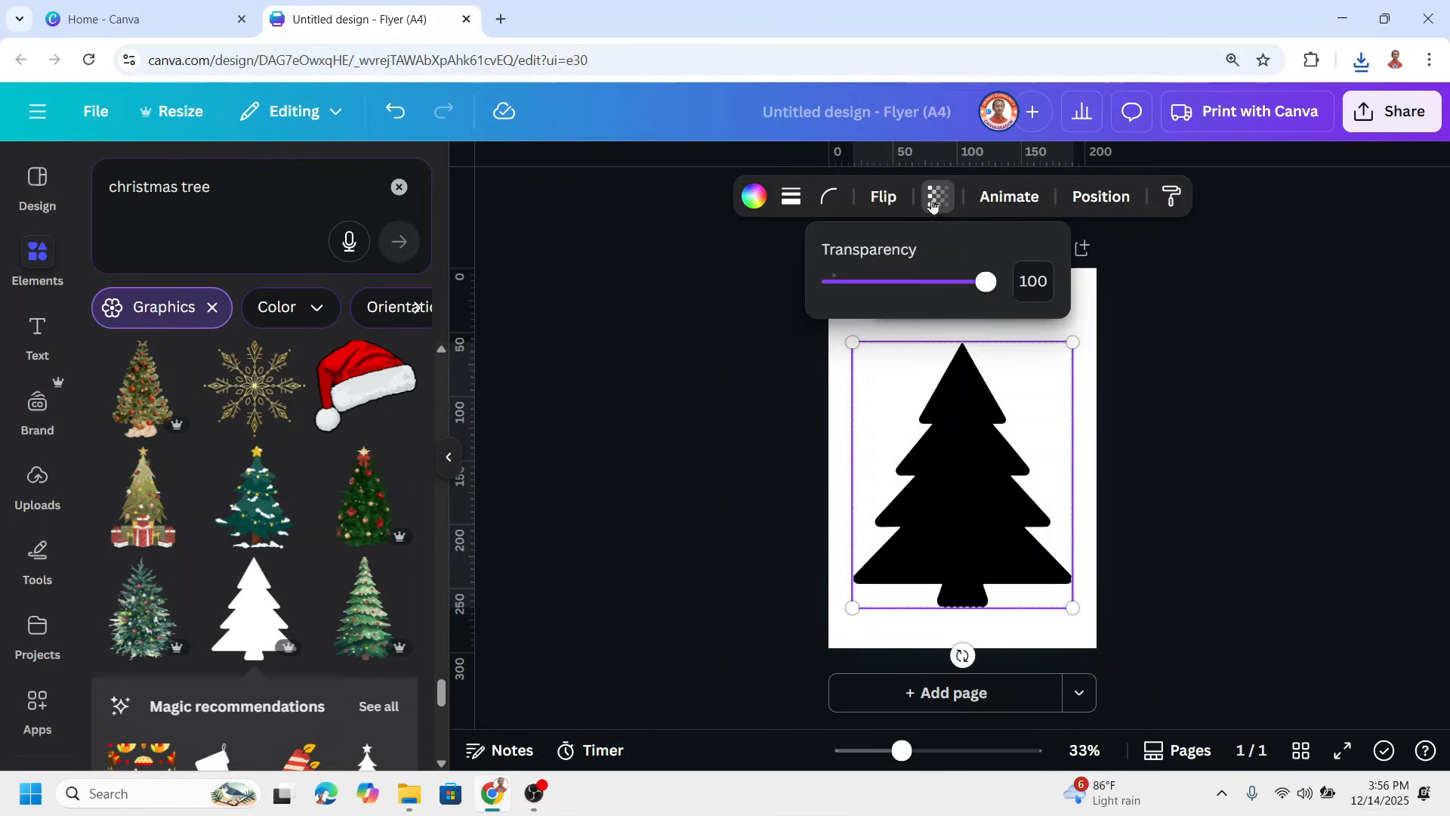
pyautogui.moveTo(995, 288); pyautogui.dragTo(795, 287)
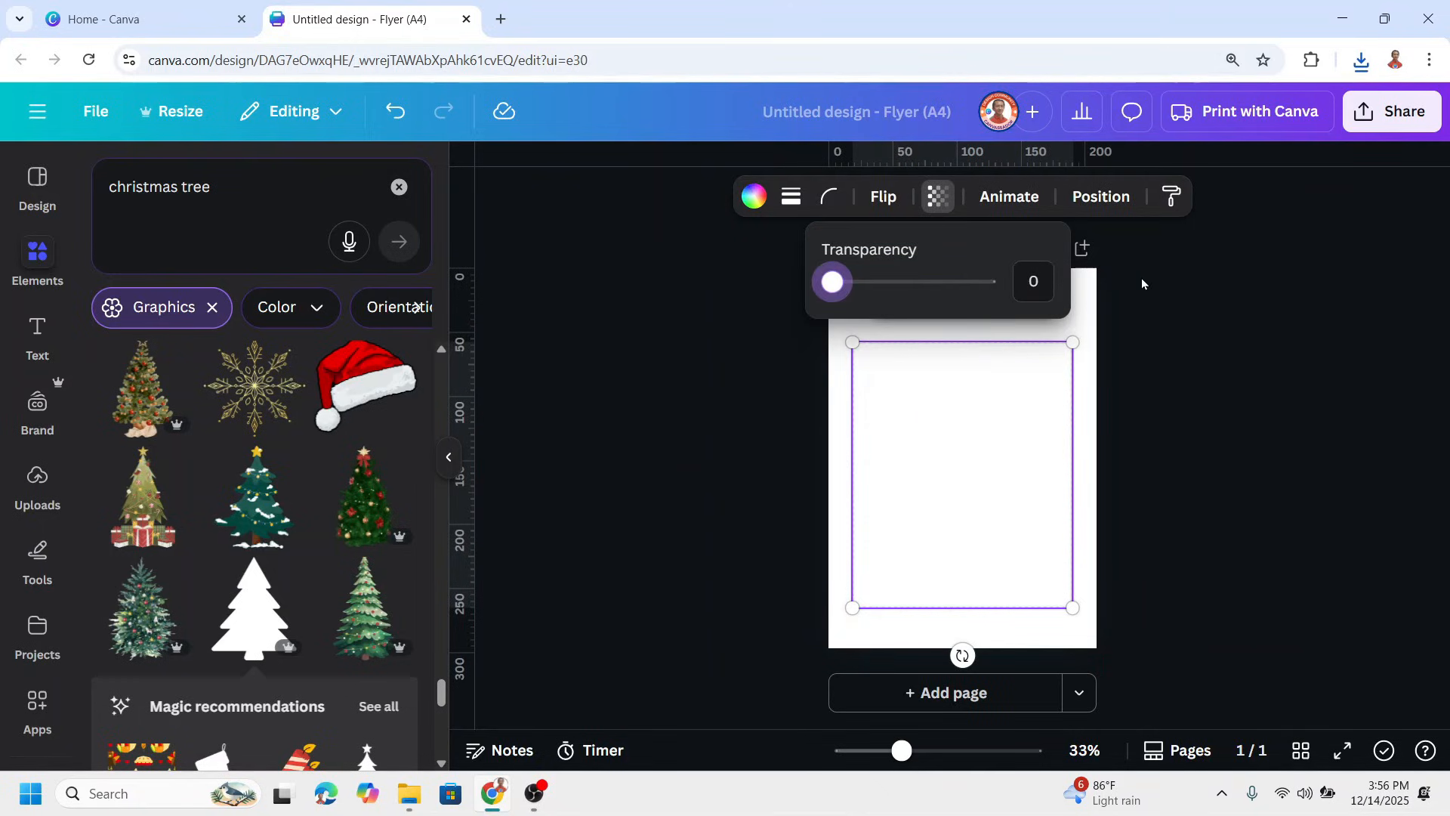
pyautogui.click(1106, 281)
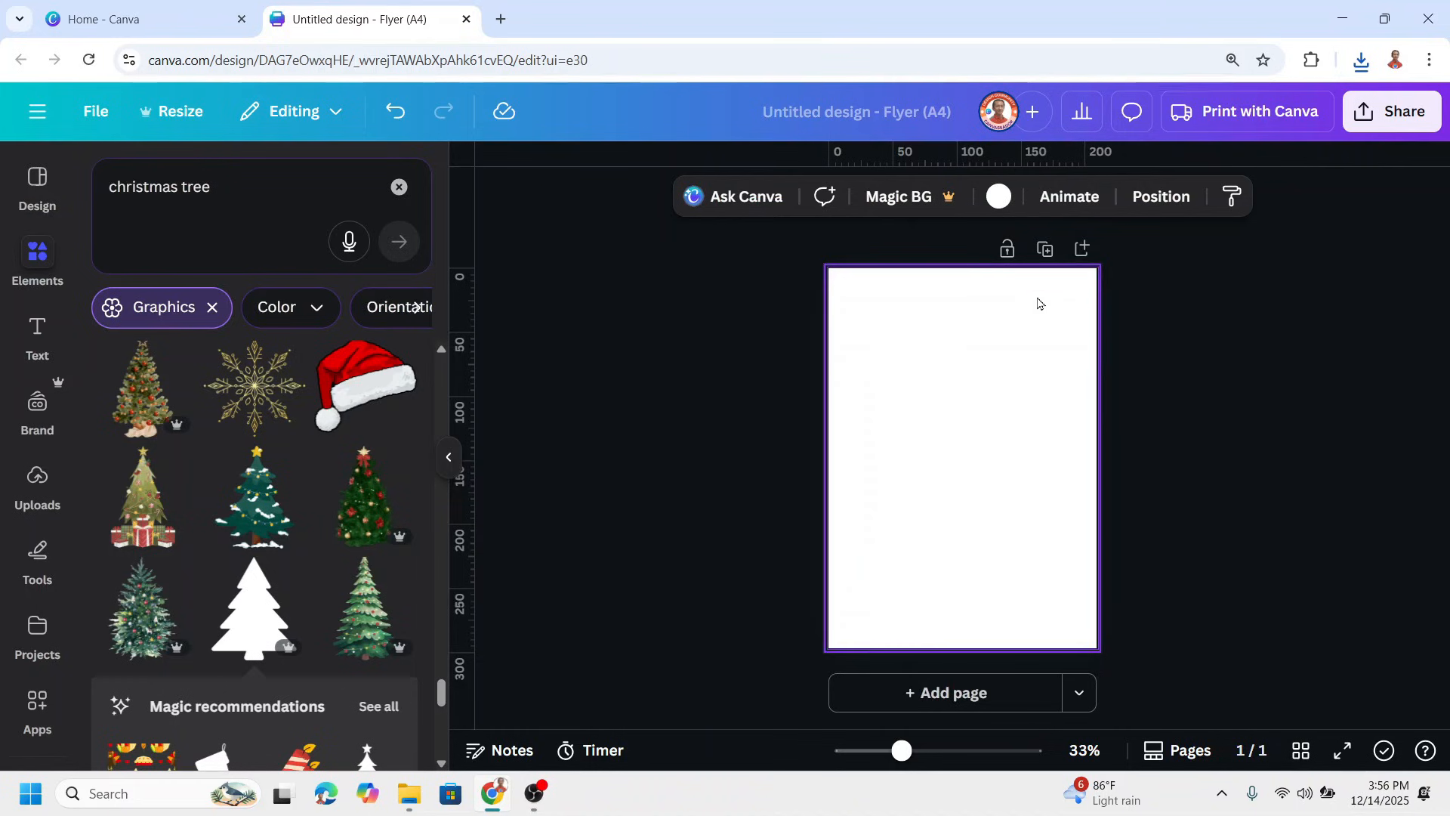
# Download the blank white page as a PNG at size 1 with Transparent background turned off
pyautogui.click(1386, 121)
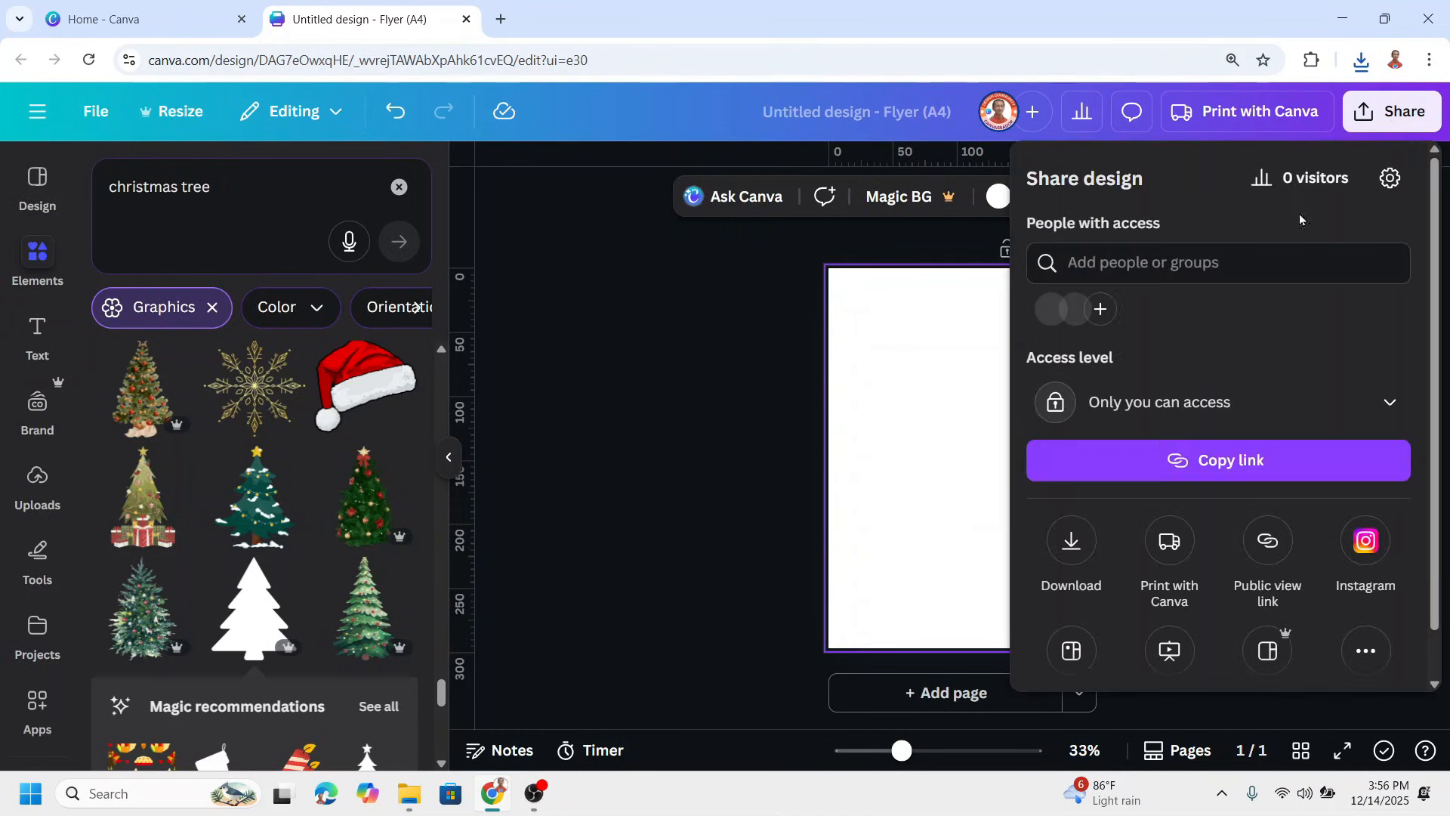
pyautogui.click(1073, 553)
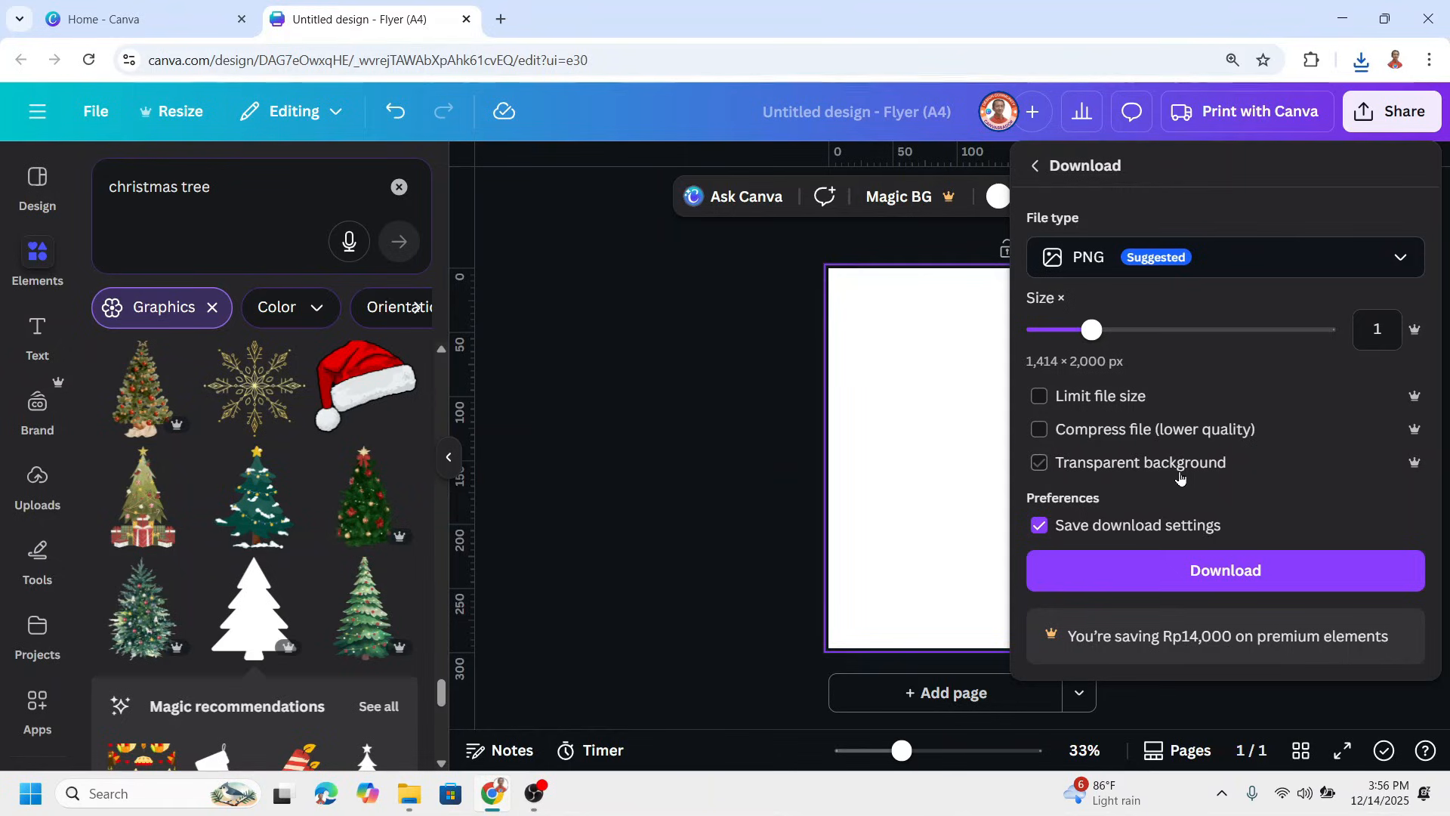
pyautogui.click(1212, 574)
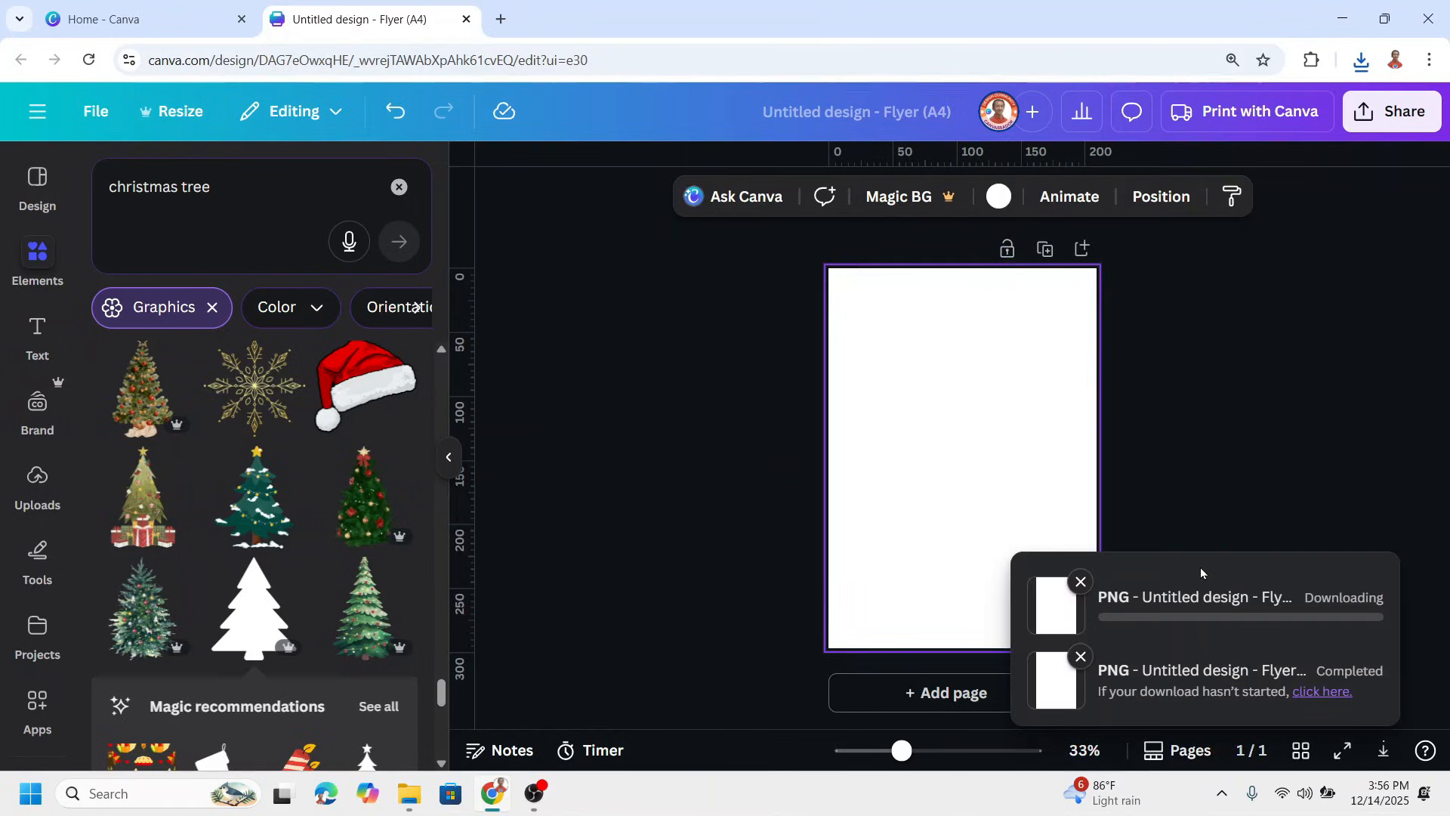
pyautogui.click(1153, 374)
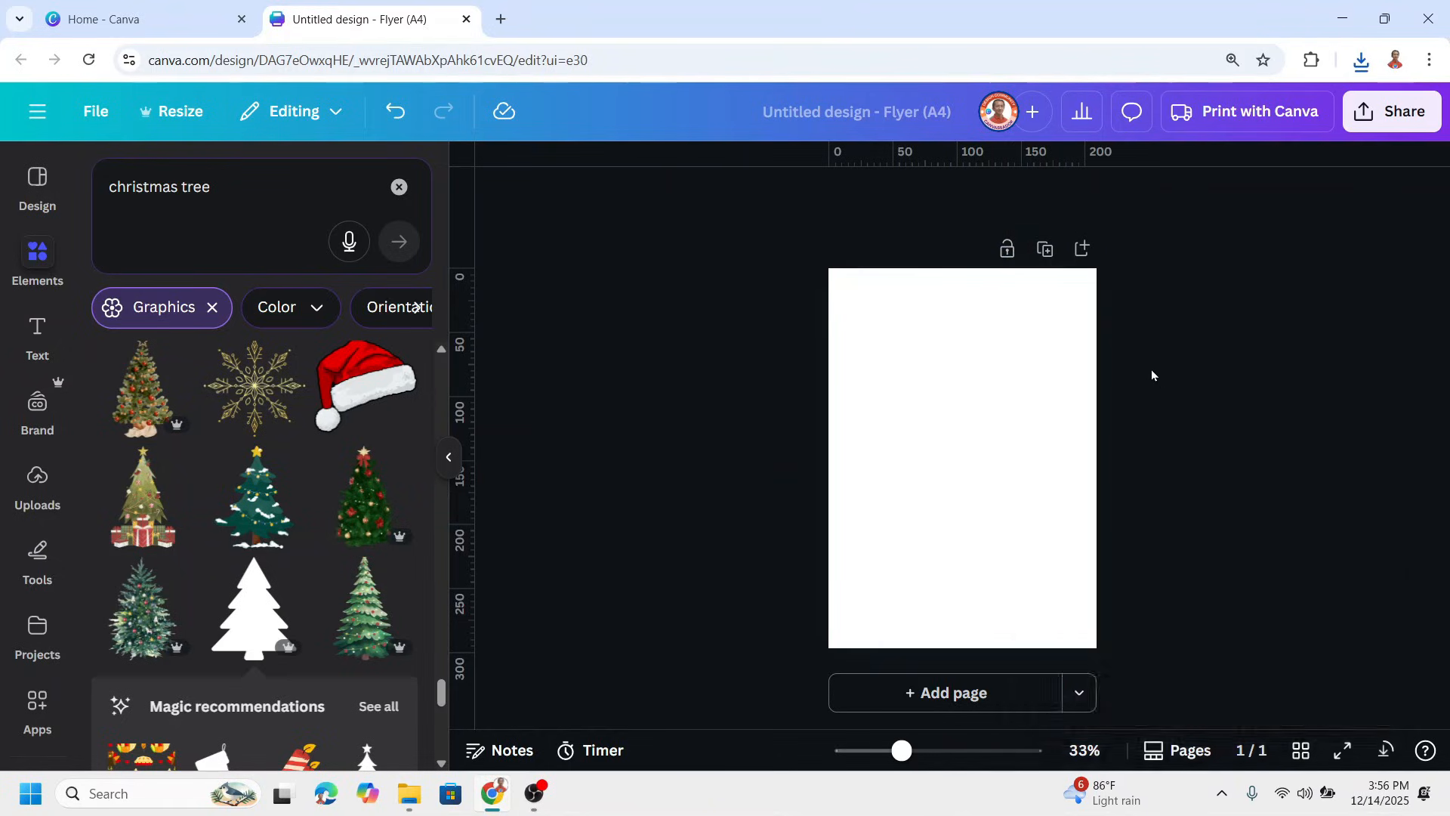
# Delete the invisible tree and set the page background to the teal green of the brand palette
pyautogui.moveTo(946, 389); pyautogui.dragTo(754, 639)
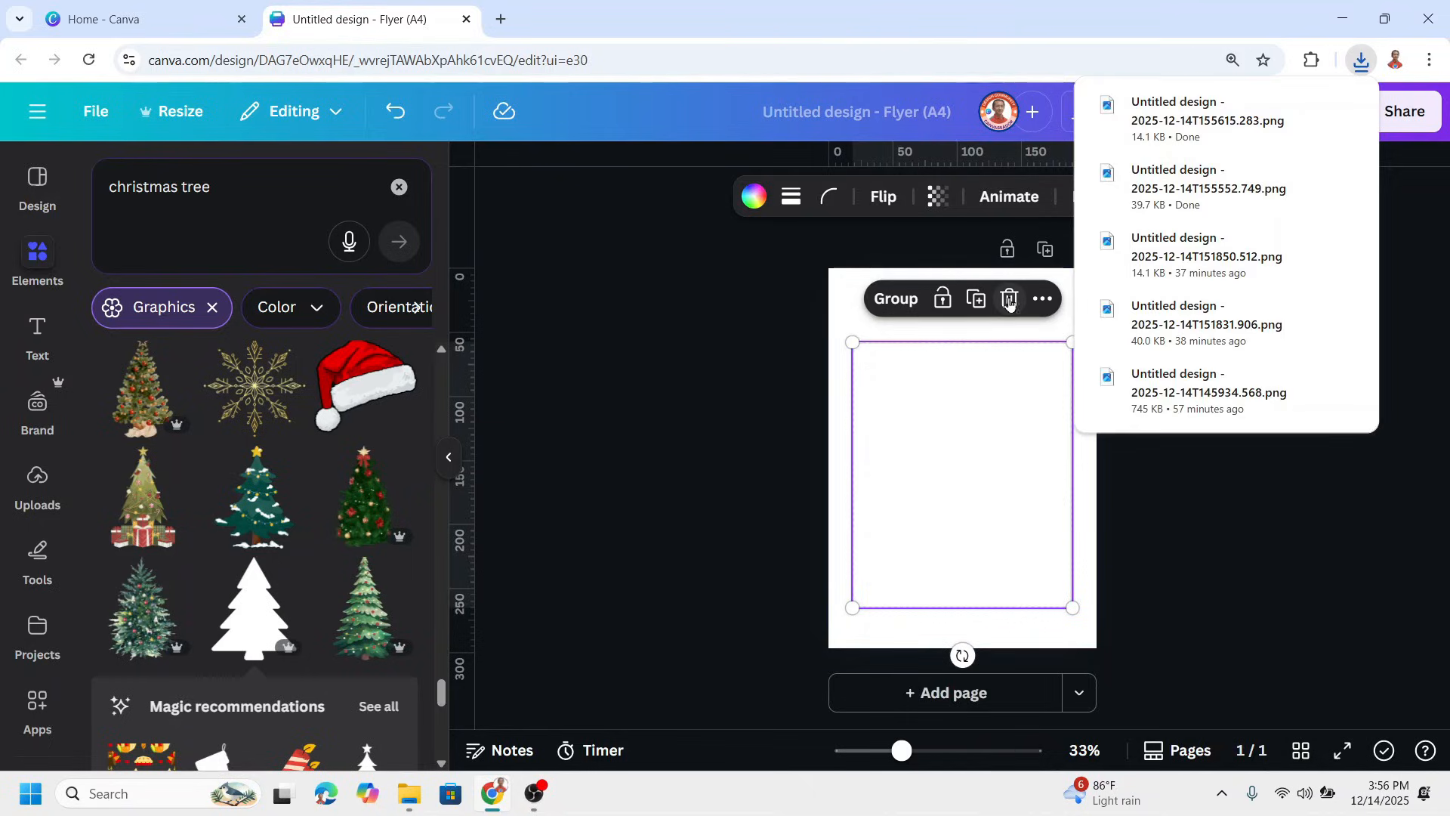
pyautogui.click(1011, 301)
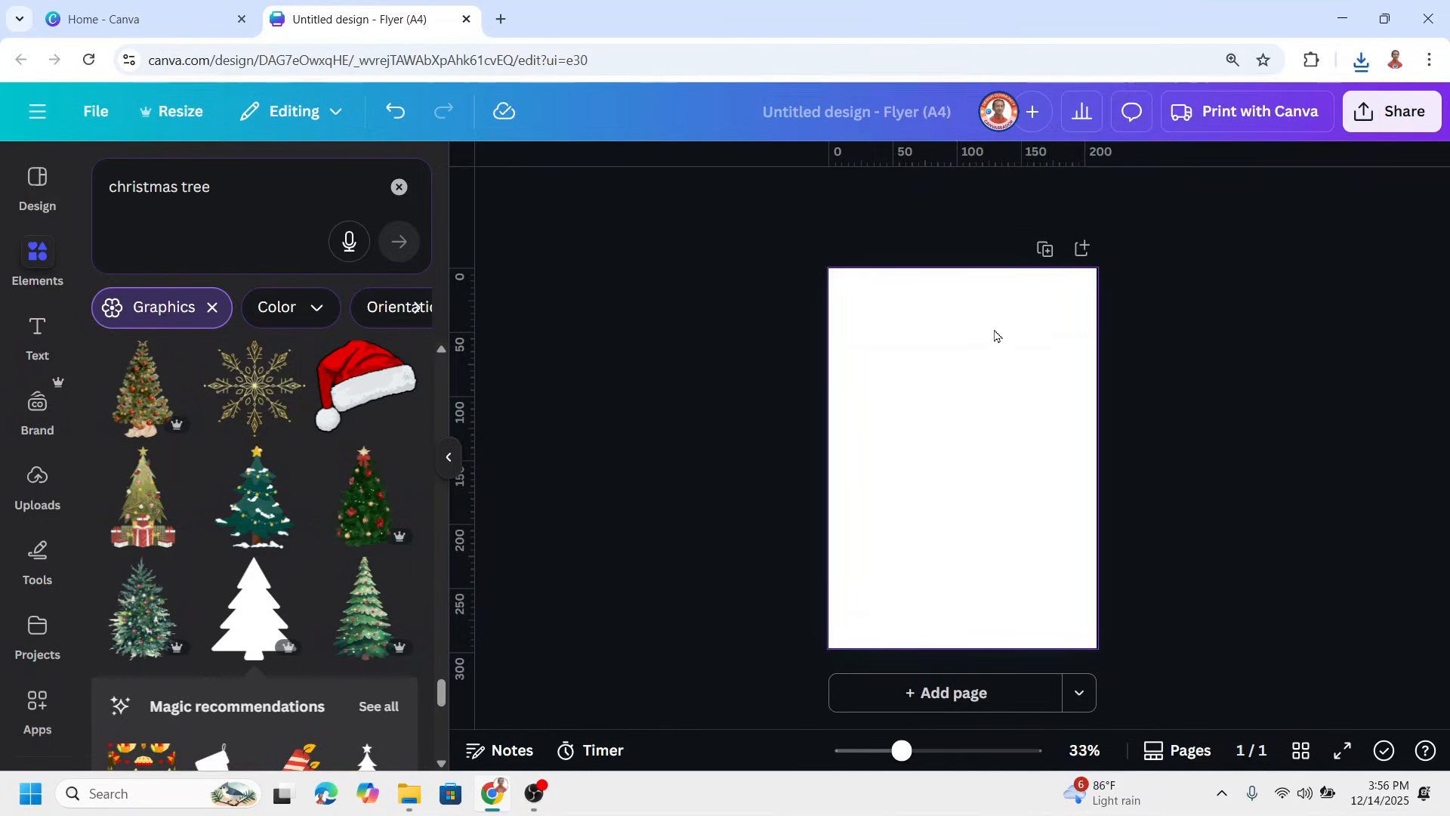
pyautogui.click(966, 299)
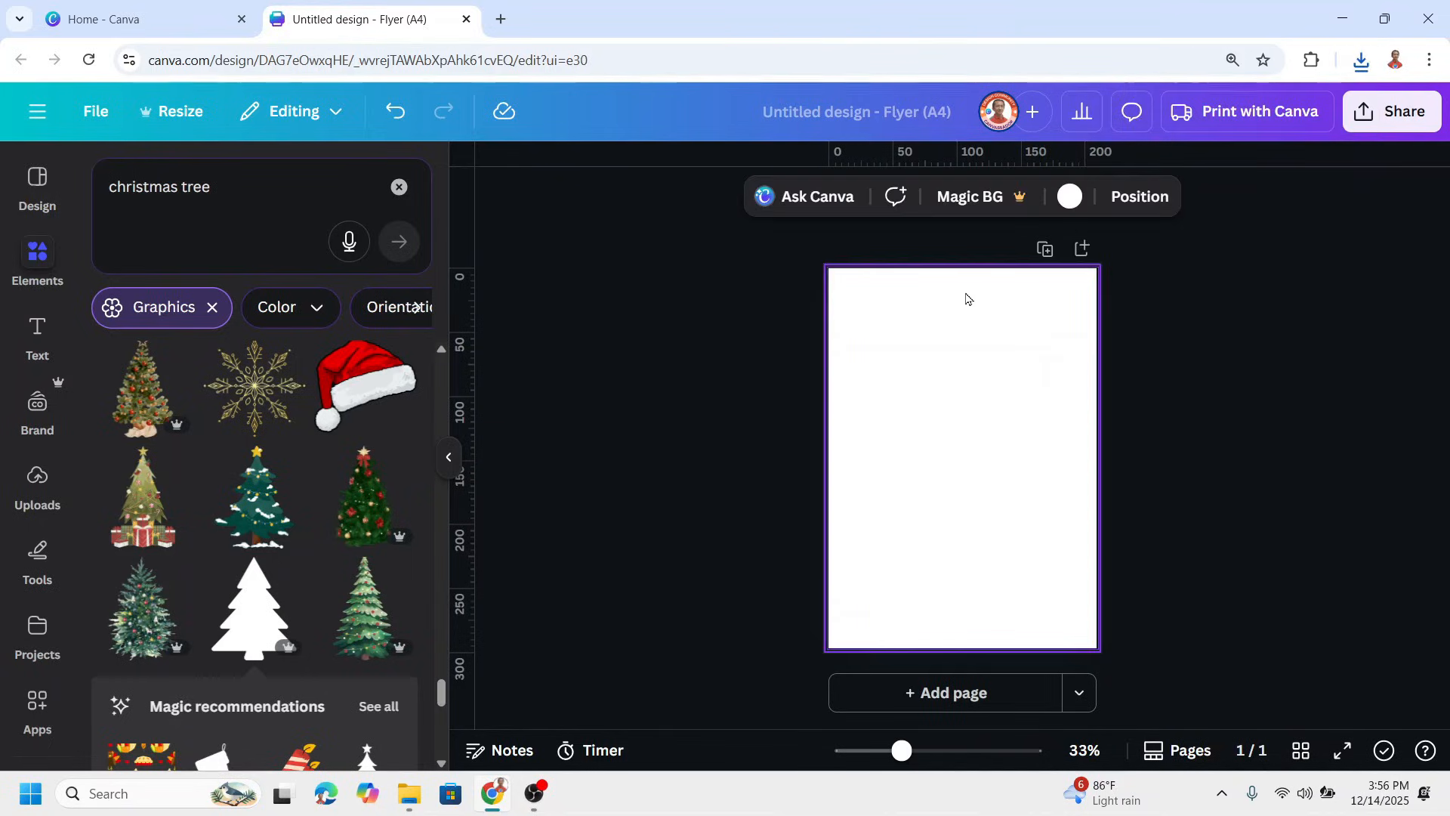
pyautogui.click(1069, 199)
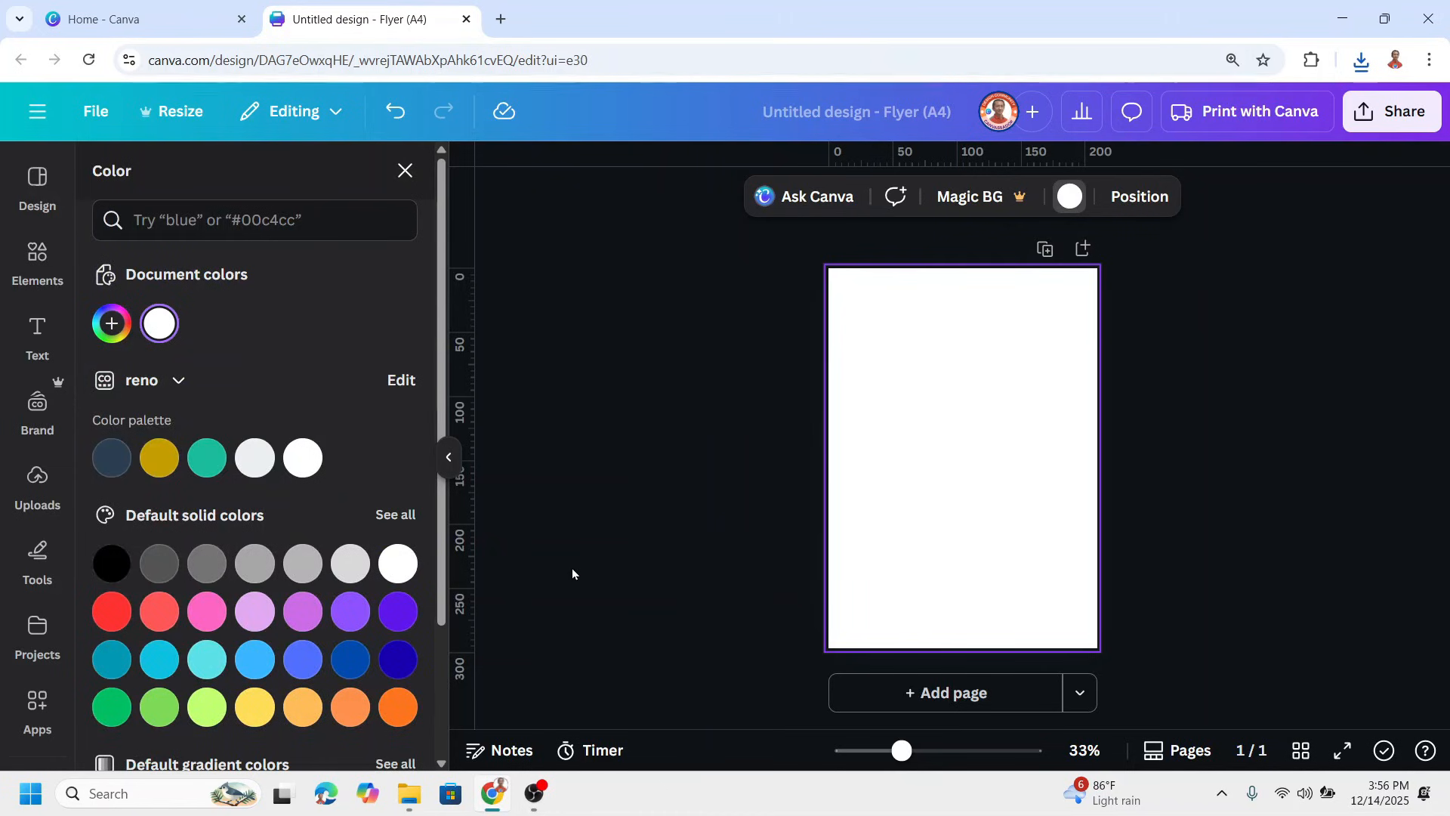
pyautogui.click(214, 460)
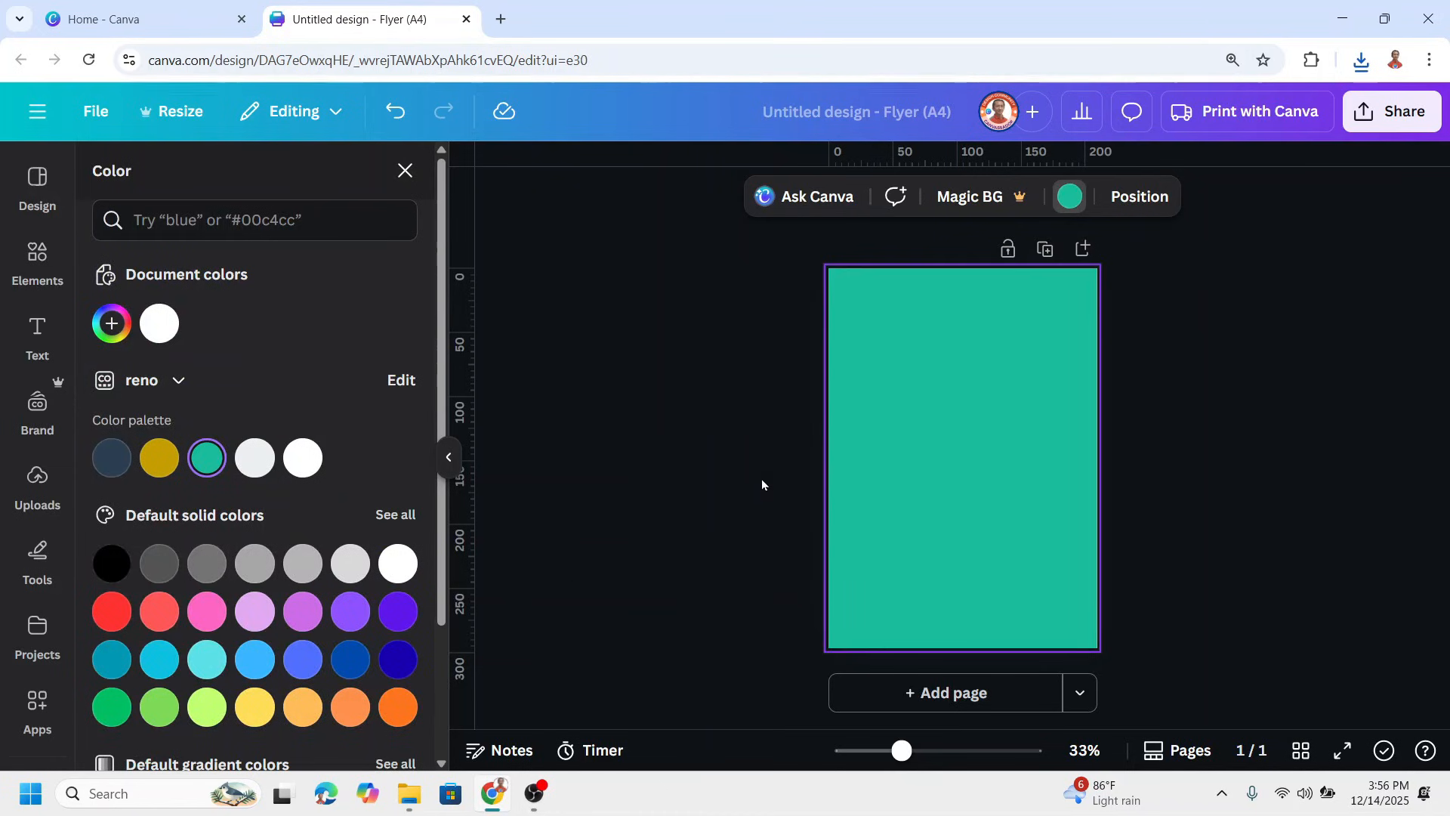
# Place the two newly downloaded PNGs, the blank white one and the tree, on the page
pyautogui.click(1359, 60)
pyautogui.moveTo(1178, 159); pyautogui.dragTo(912, 445)
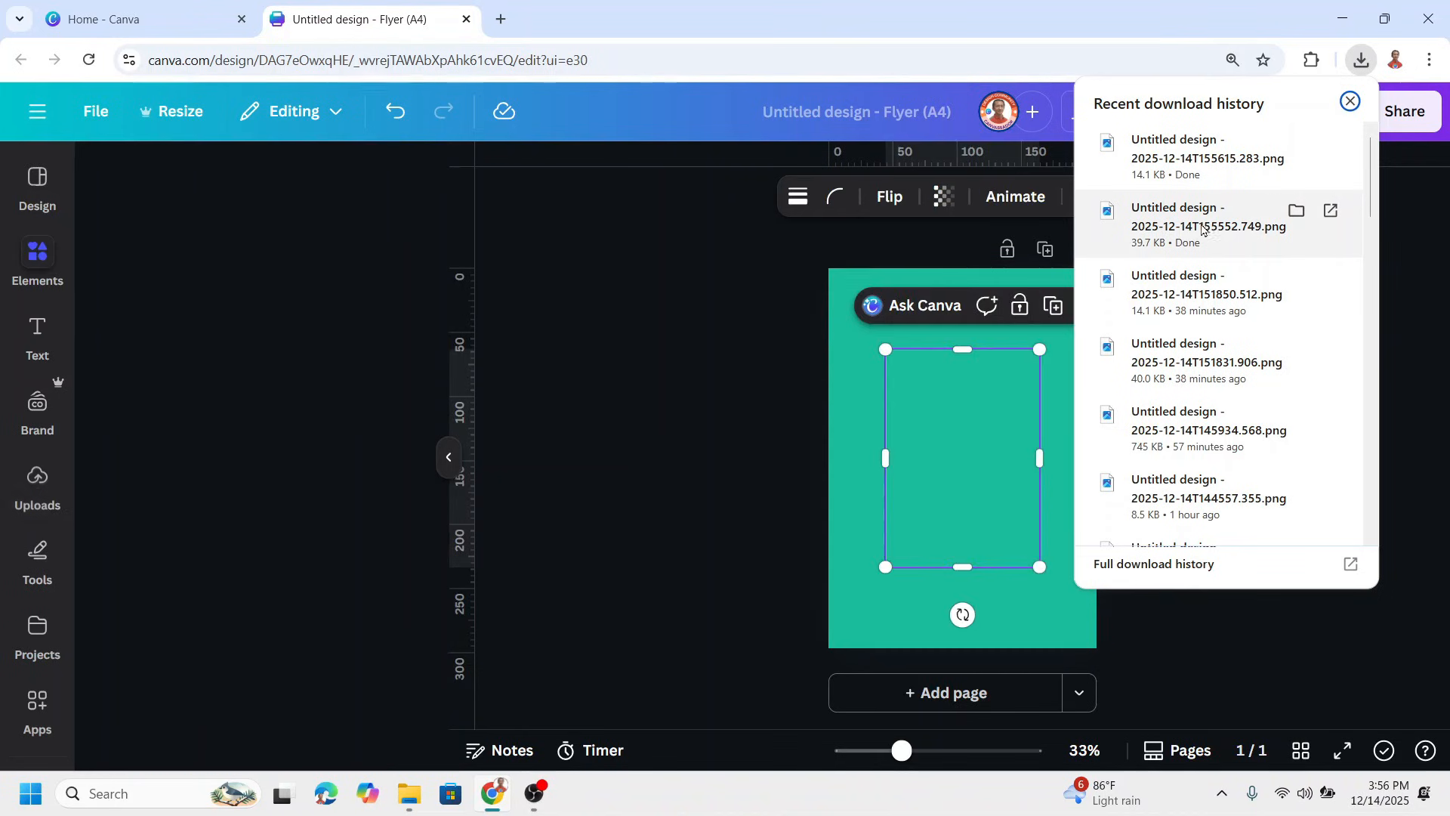
pyautogui.moveTo(1206, 229); pyautogui.dragTo(1043, 588)
# Search the apps for "cut" and open the white image for editing in Image Cutout Maker
pyautogui.click(908, 355)
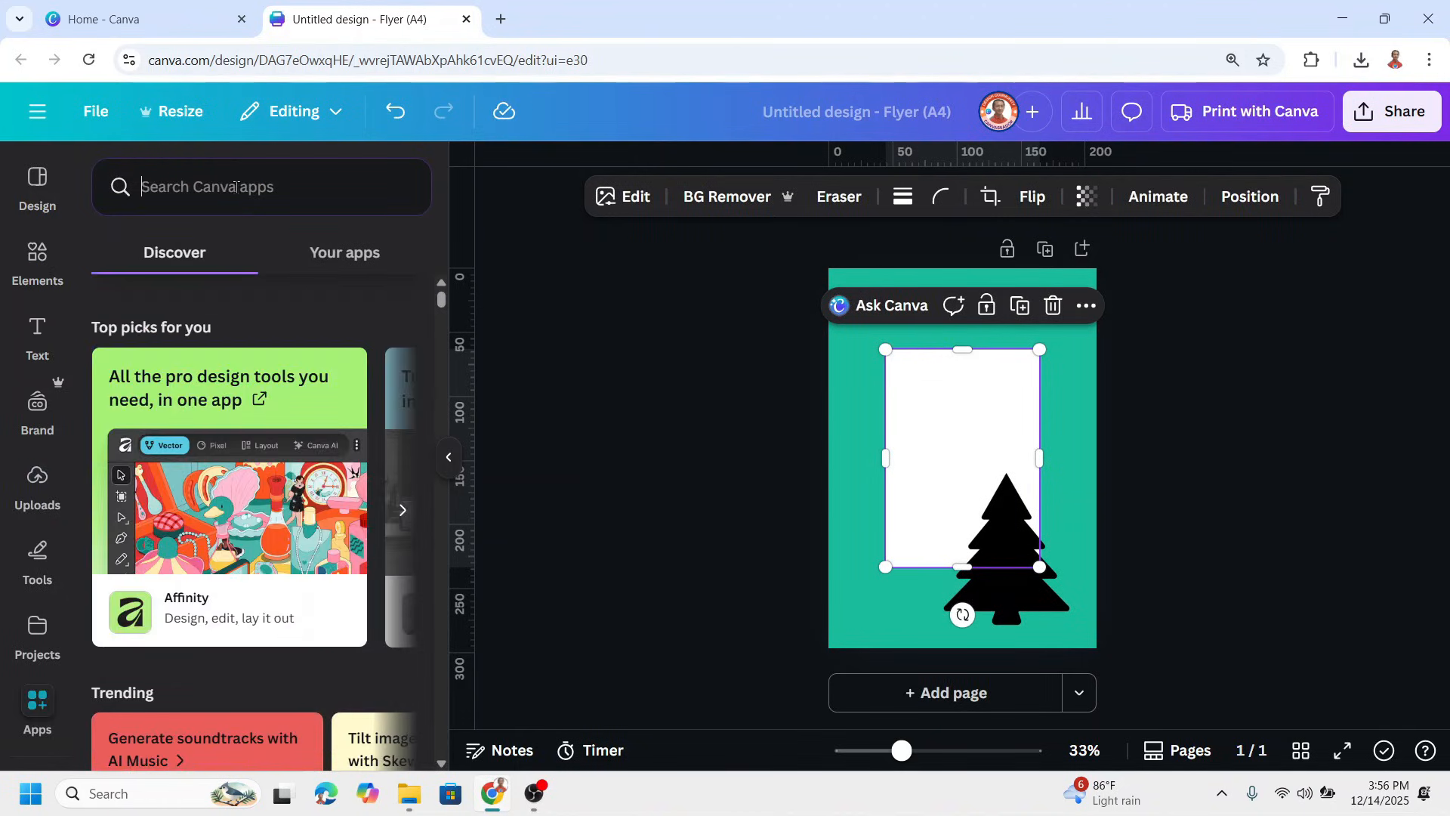
pyautogui.write('cut')
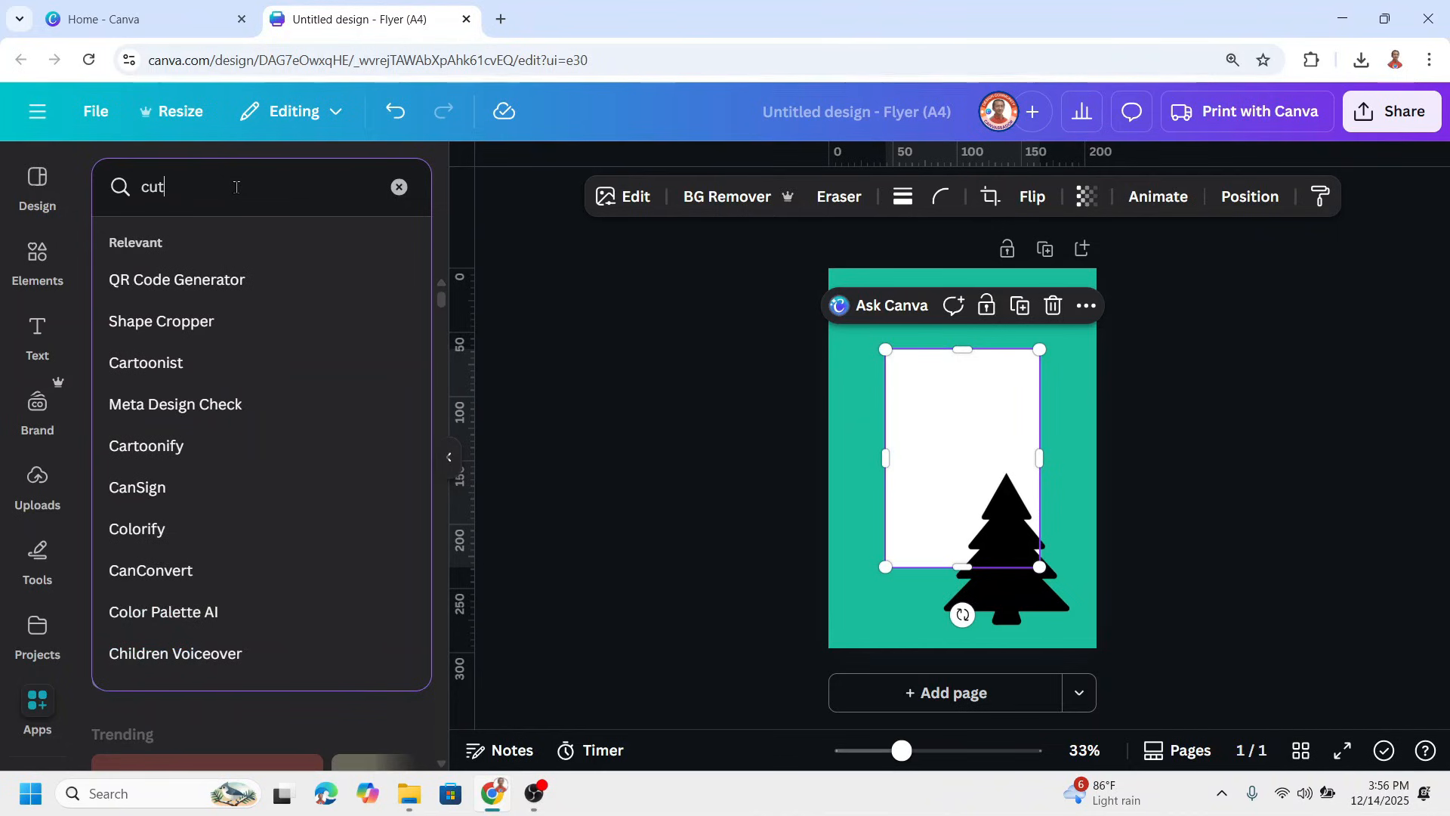
pyautogui.press('Return')
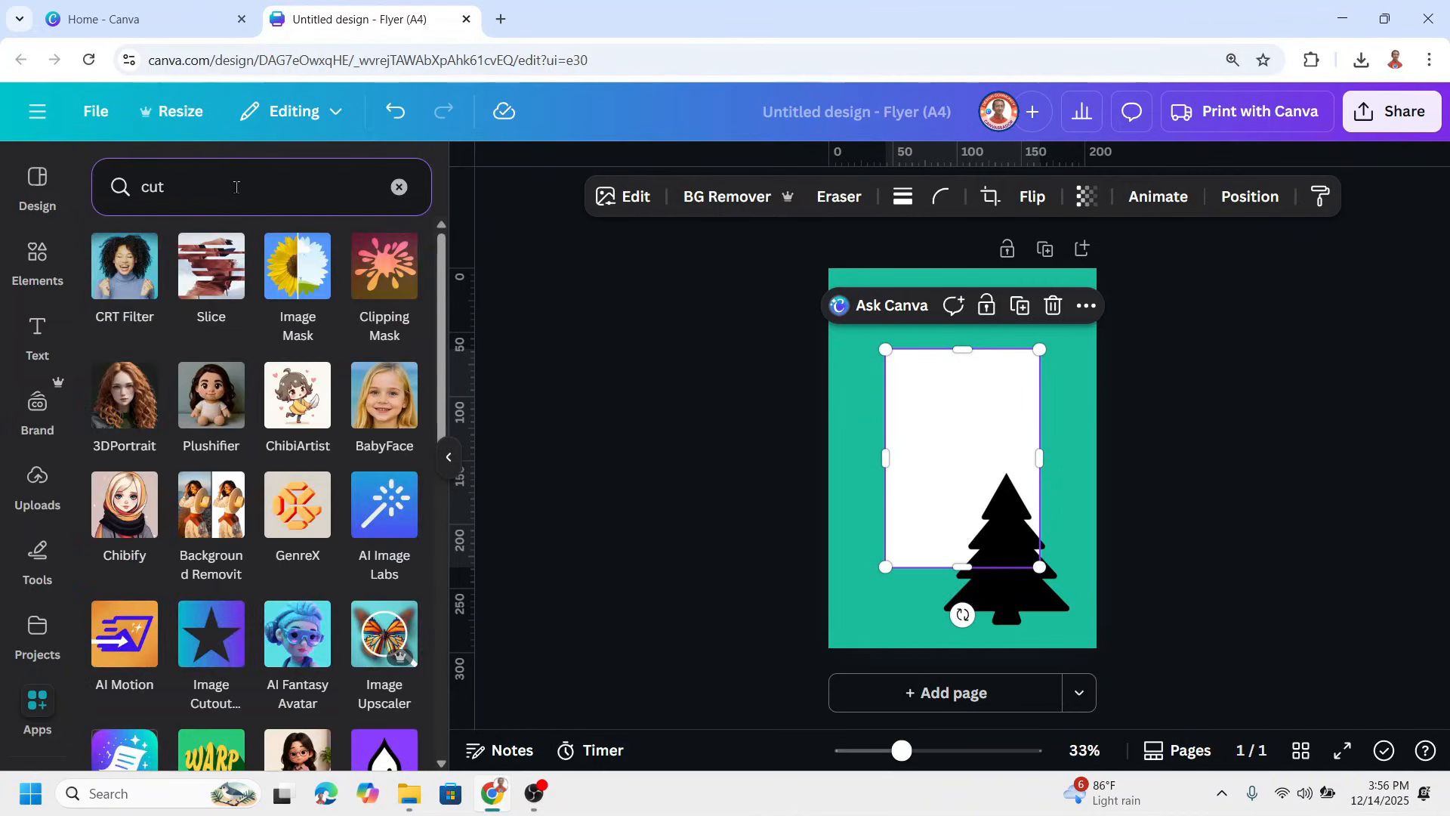
pyautogui.click(215, 652)
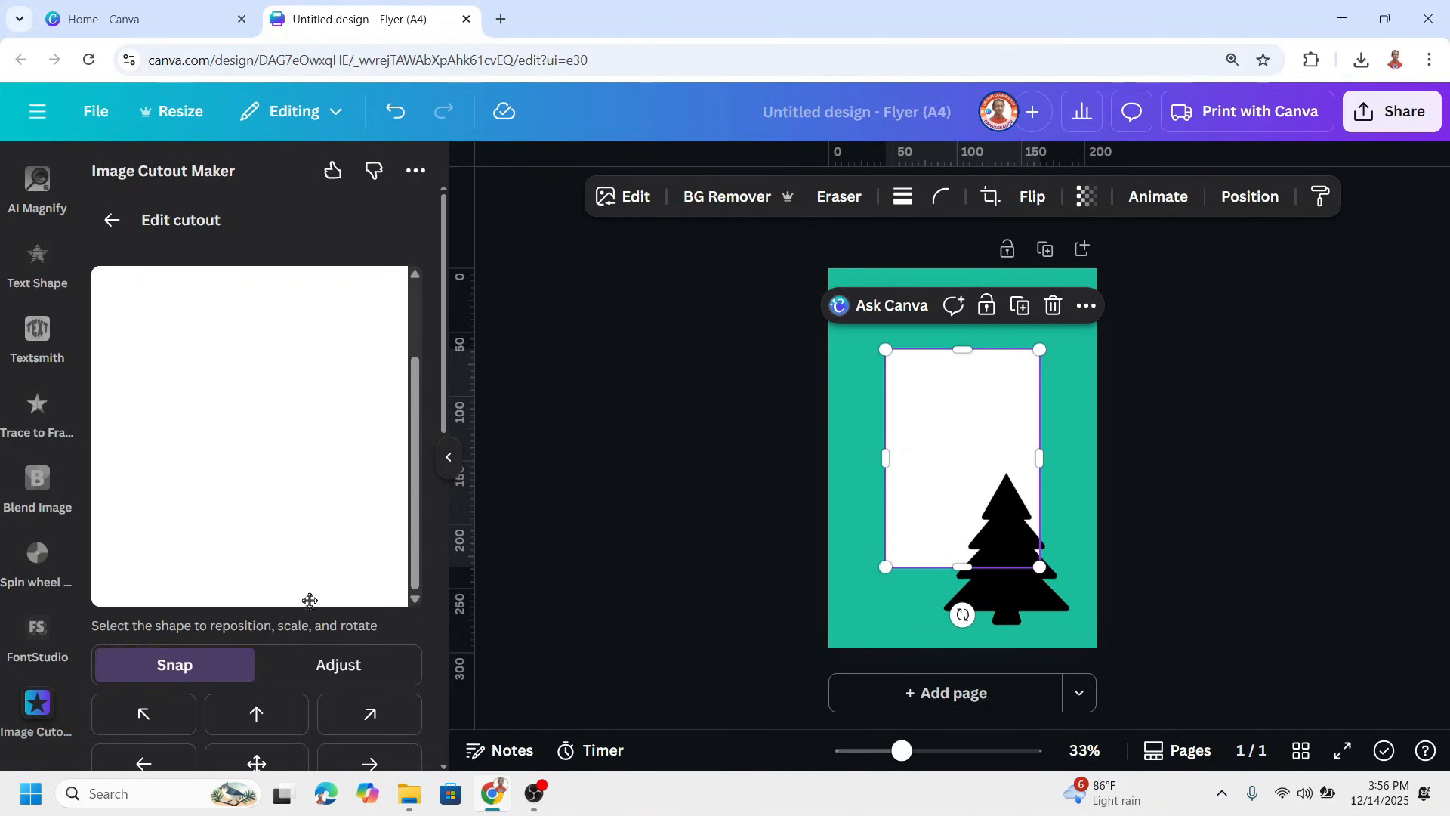
# Set the cutout type to Image and use the transparent tree PNG on the page as the cutout
pyautogui.scroll(-2, 305, 606)
pyautogui.scroll(-3, 305, 605)
pyautogui.click(261, 538)
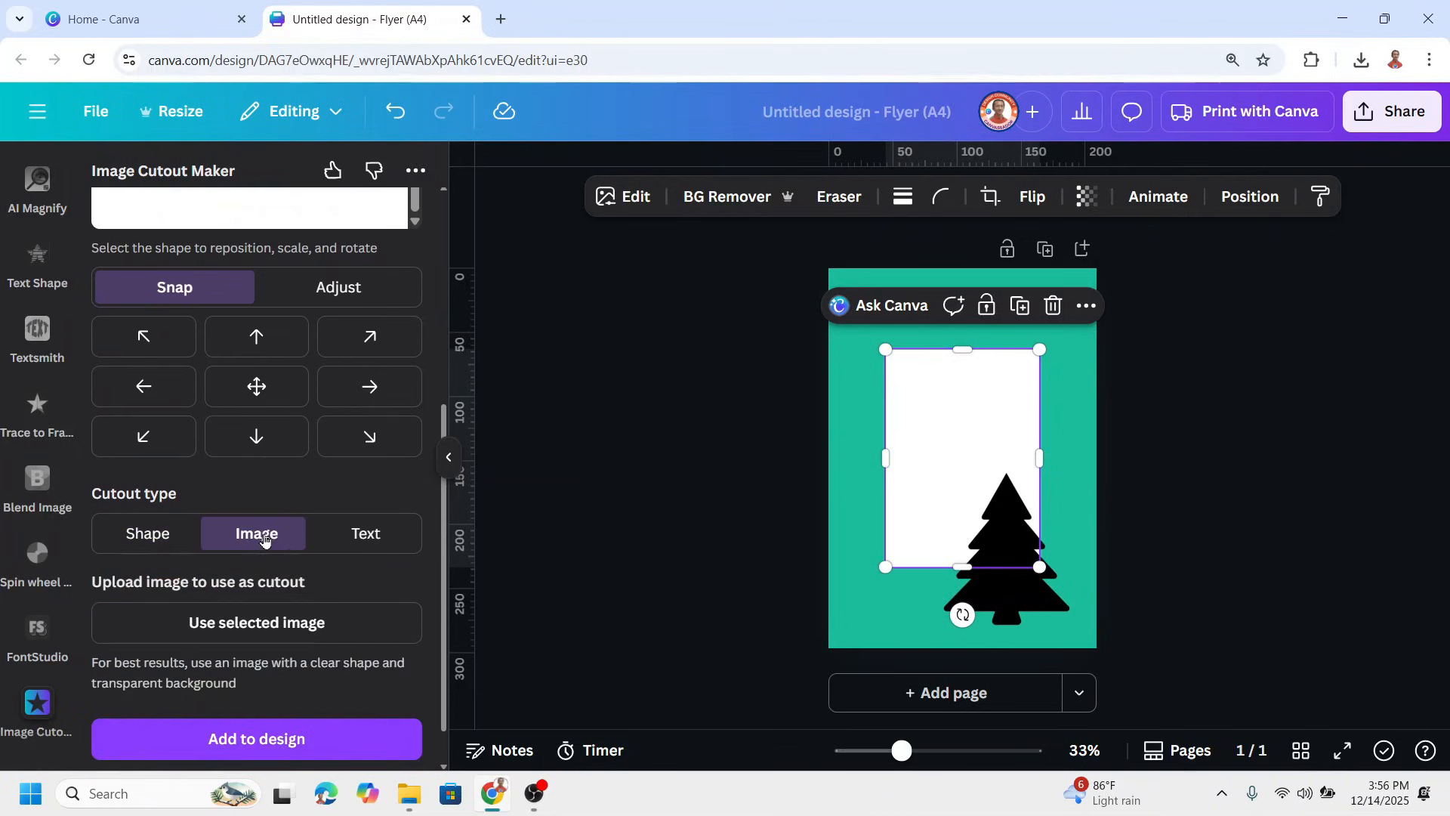
pyautogui.click(1049, 615)
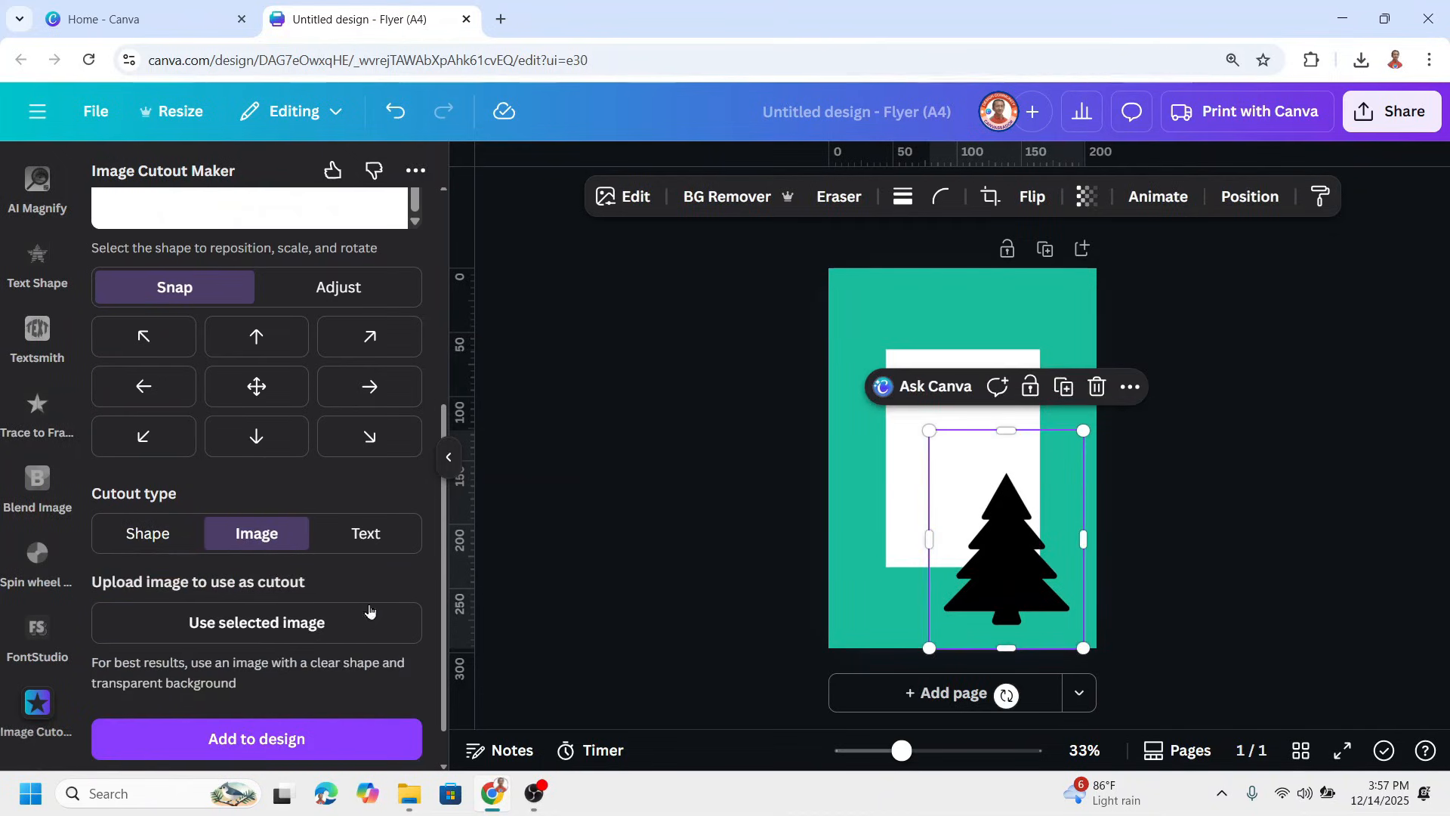
pyautogui.click(295, 628)
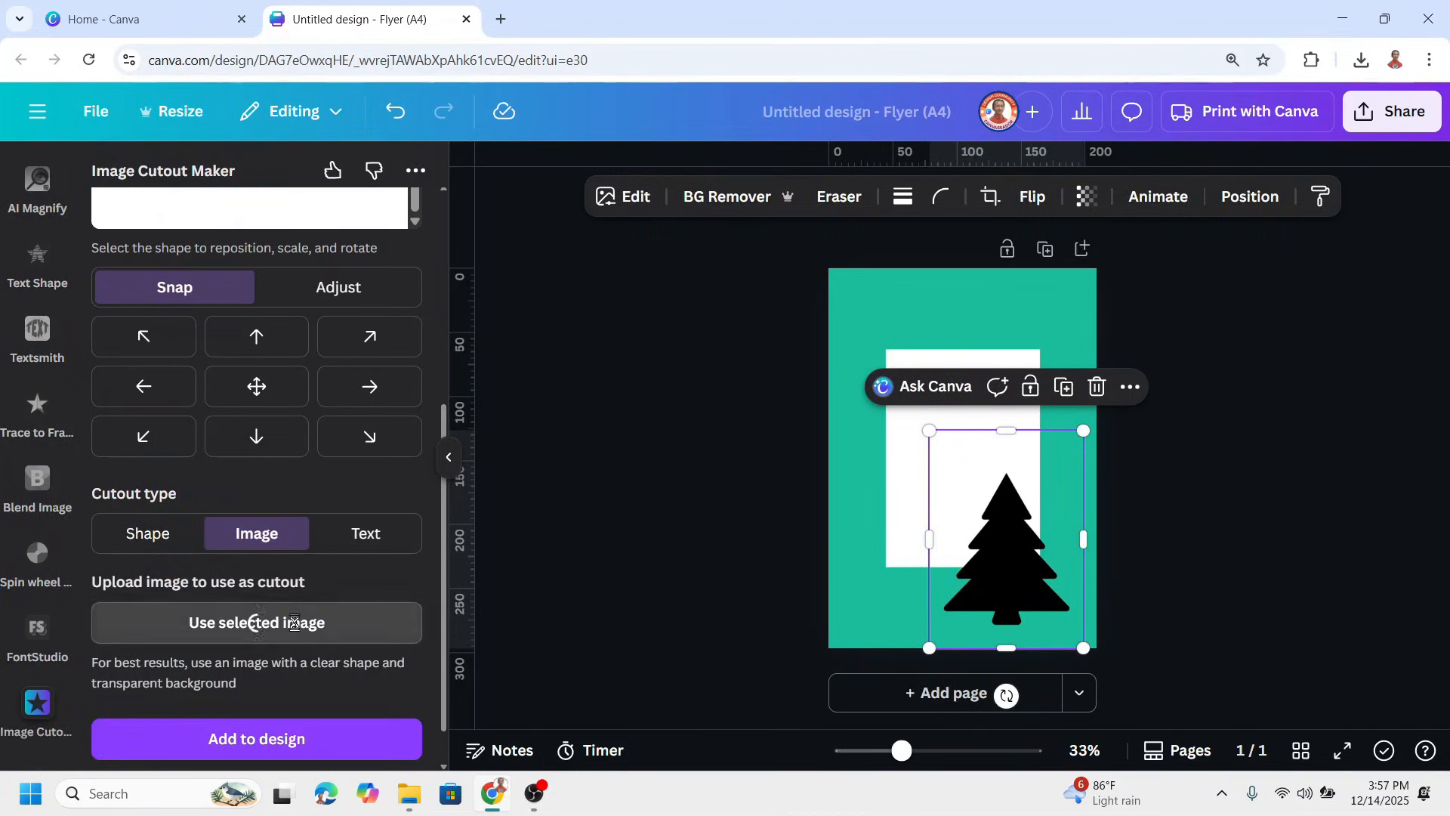
# Enlarge the tree cutout in the preview until it spans most of the white image's width
pyautogui.scroll(5, 337, 512)
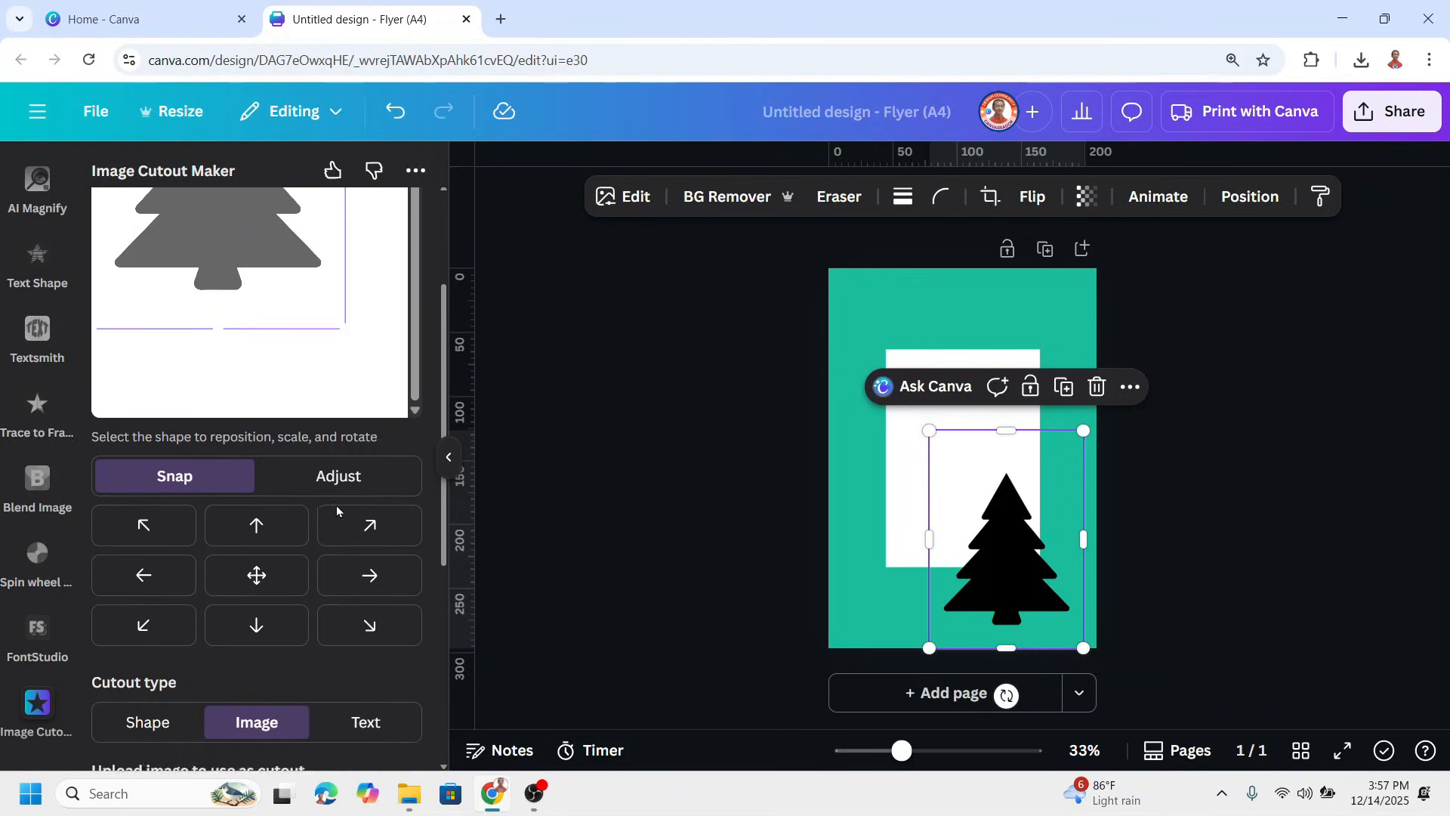
pyautogui.moveTo(343, 513); pyautogui.dragTo(399, 613)
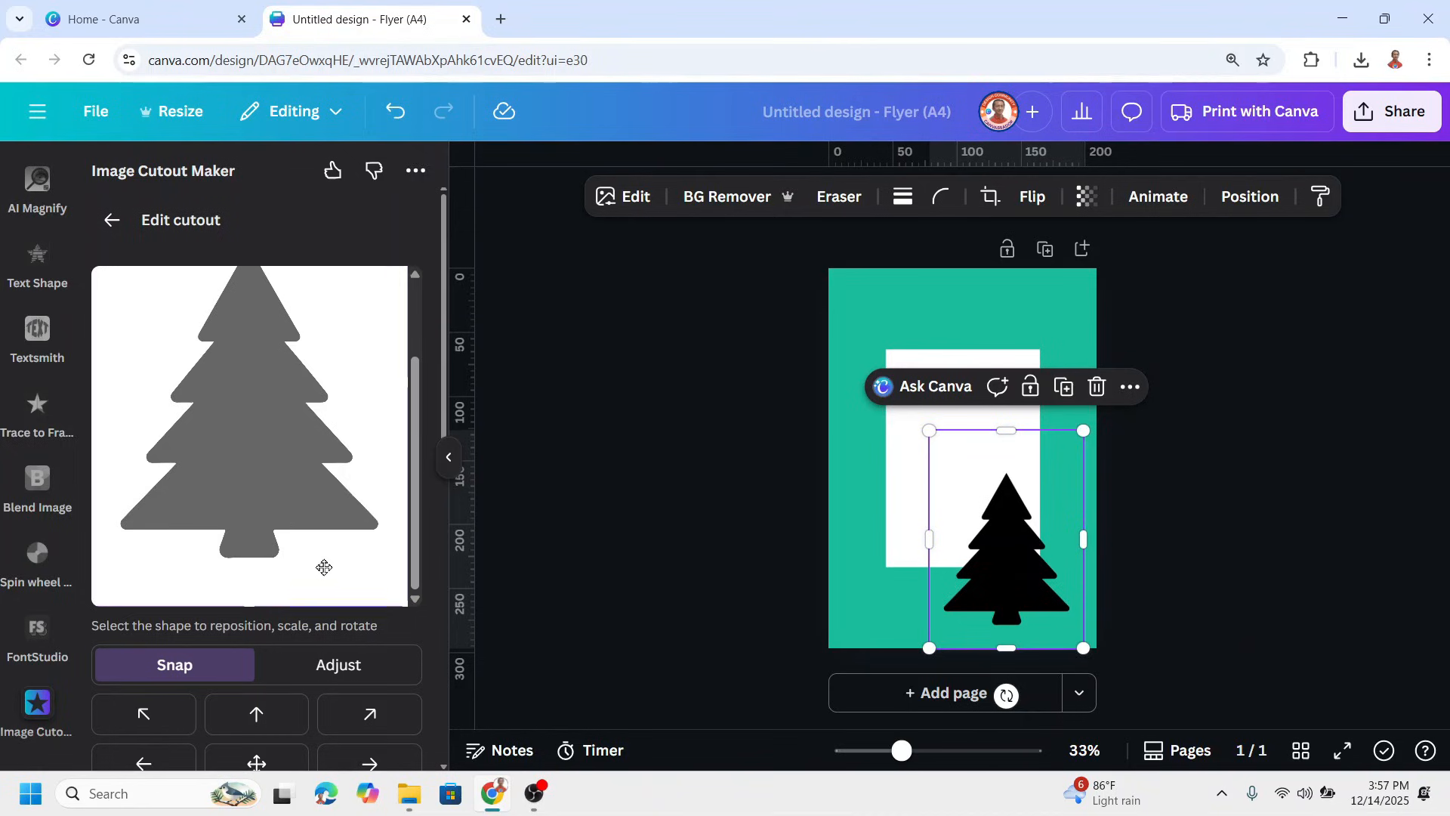
# Delete both the white image and the tree image from the teal page
pyautogui.scroll(-8, 312, 597)
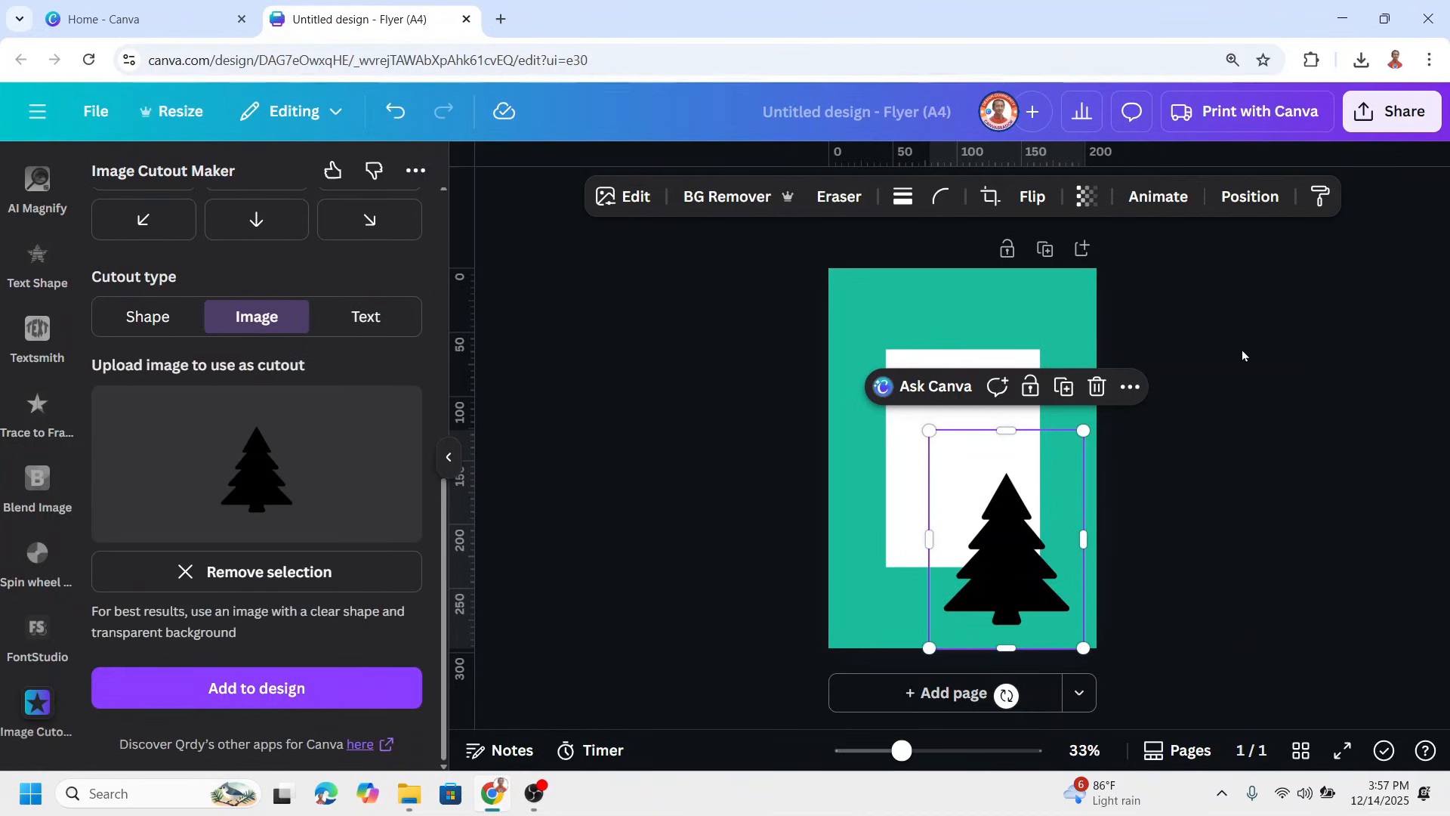
pyautogui.moveTo(1225, 320); pyautogui.dragTo(749, 694)
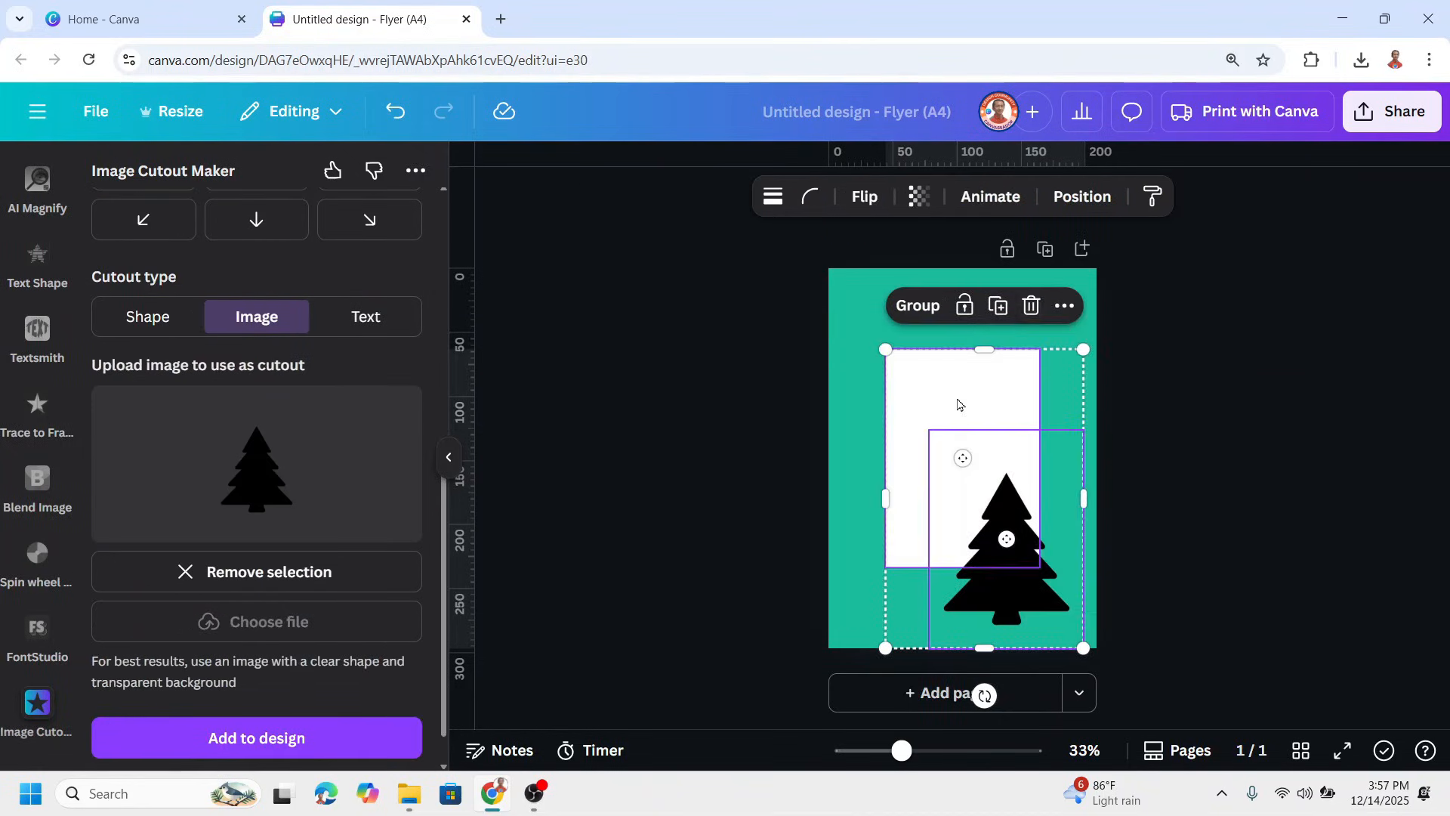
pyautogui.click(1029, 306)
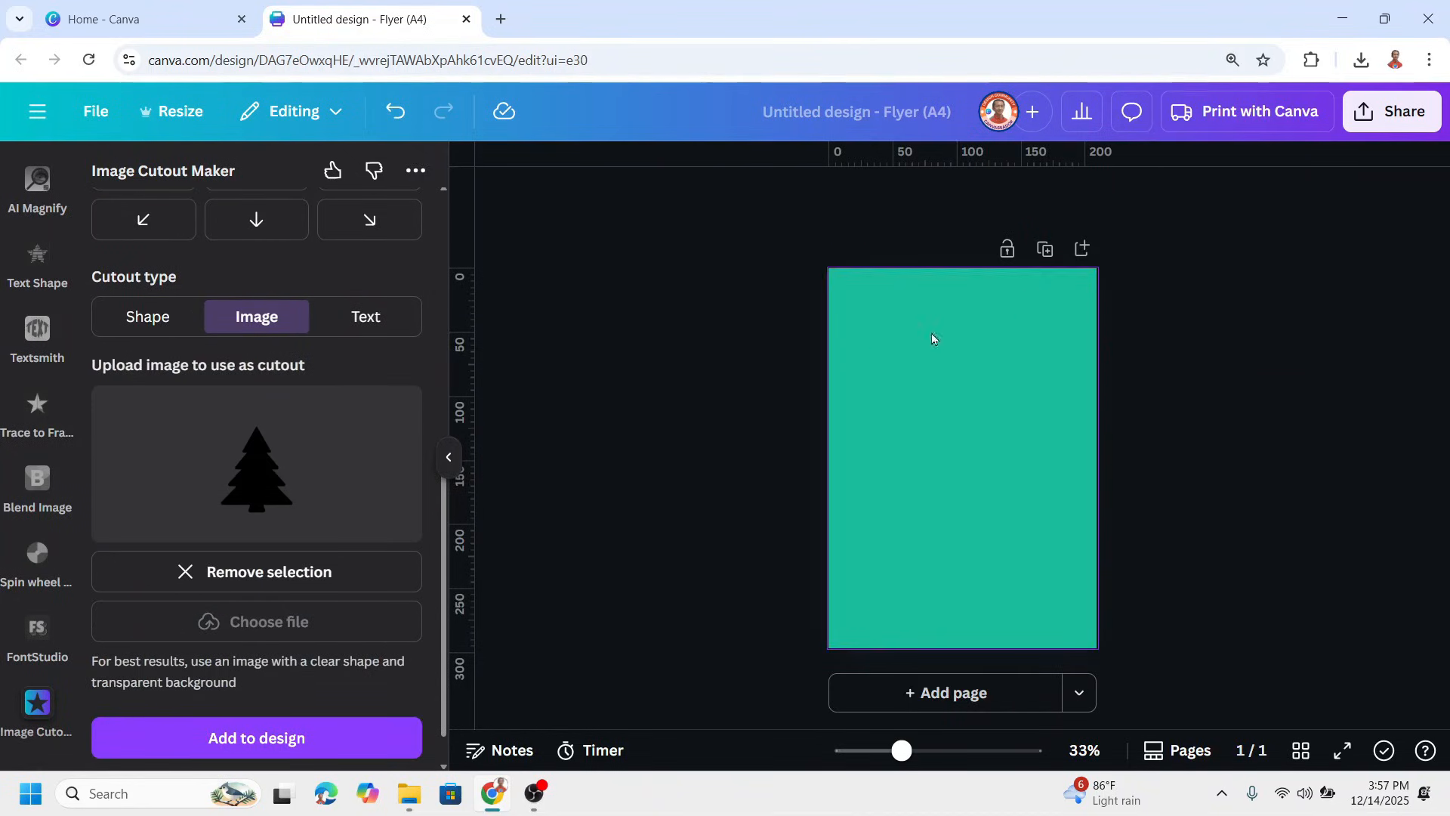
# Add the tree cutout image to the teal page and enlarge it from the page's corner to cover the full 210 × 297 page
pyautogui.click(288, 744)
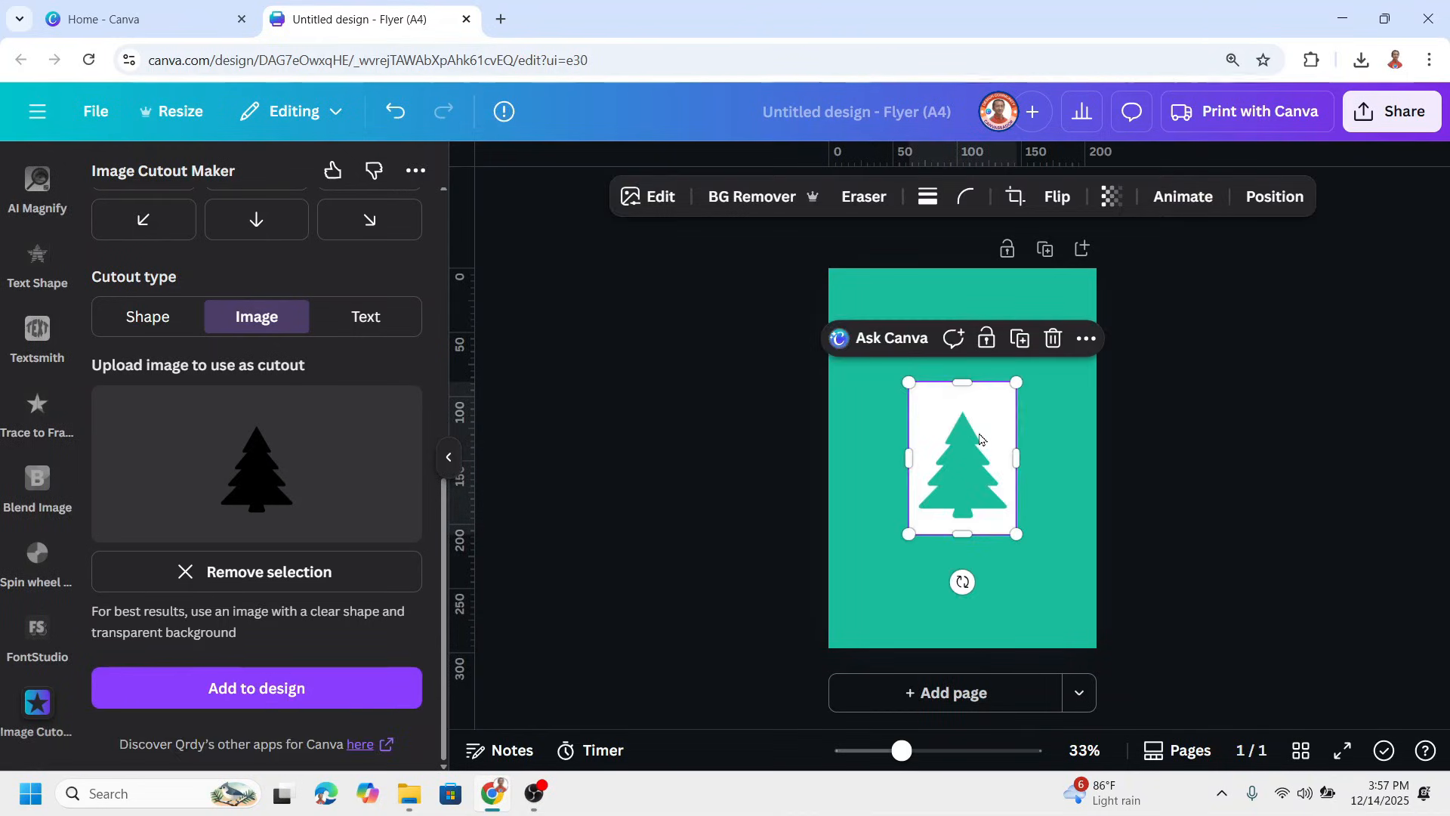
pyautogui.moveTo(980, 439); pyautogui.dragTo(900, 325)
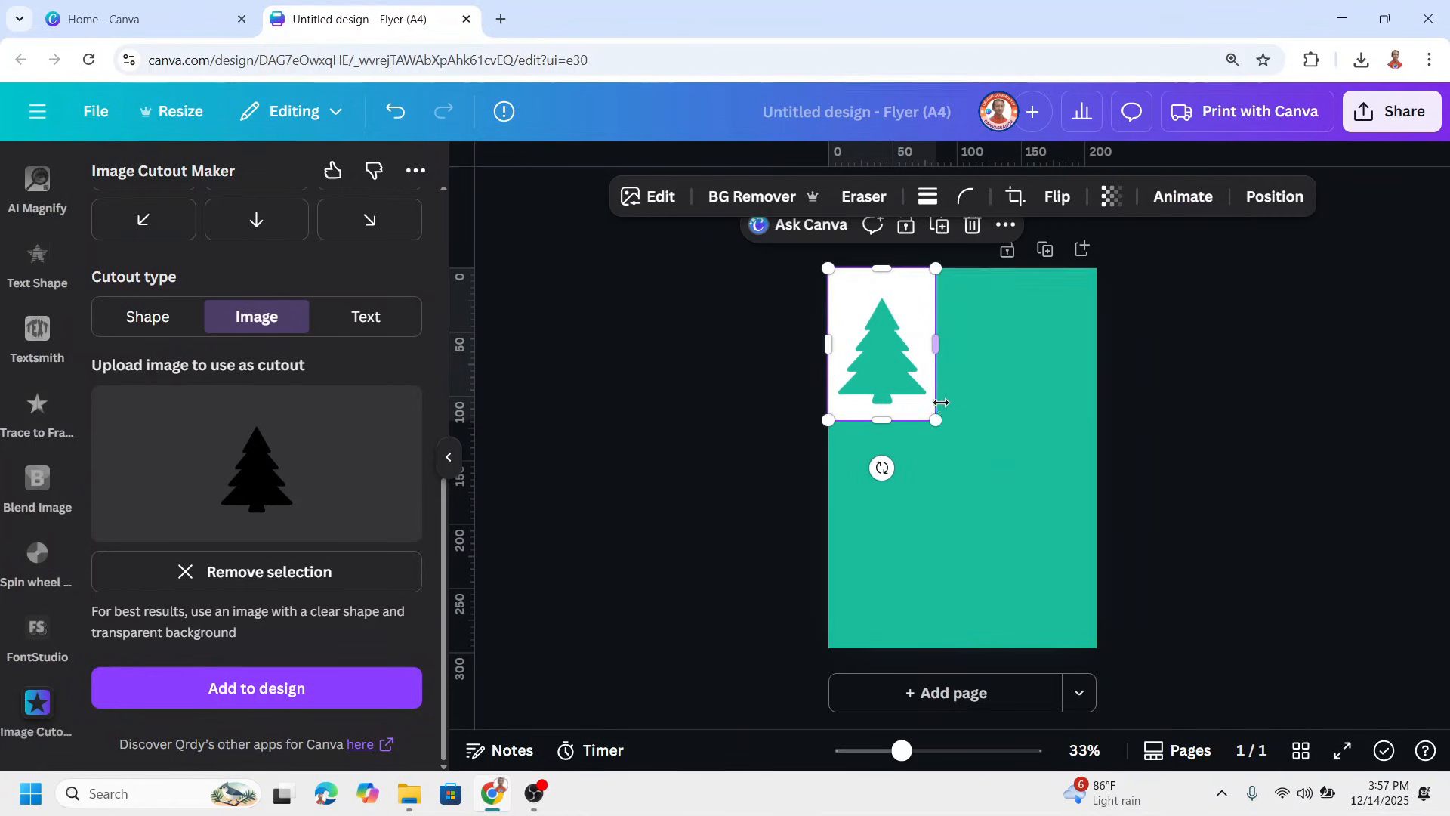
pyautogui.moveTo(936, 420); pyautogui.dragTo(1093, 651)
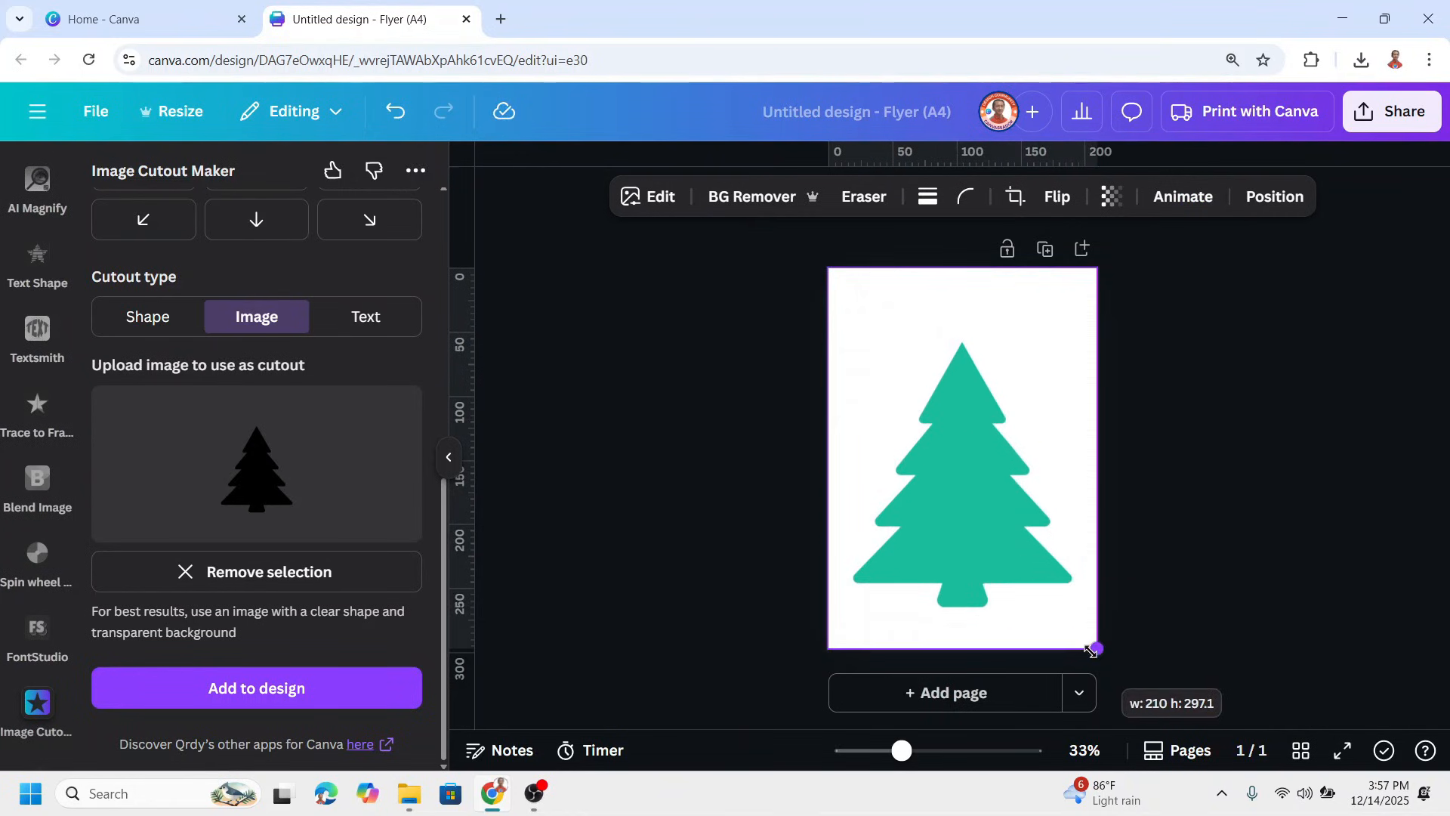
# Clear the "christmas tree" element search and insert the square frame from the basic shapes of the Frames category
pyautogui.scroll(-5, 30, 347)
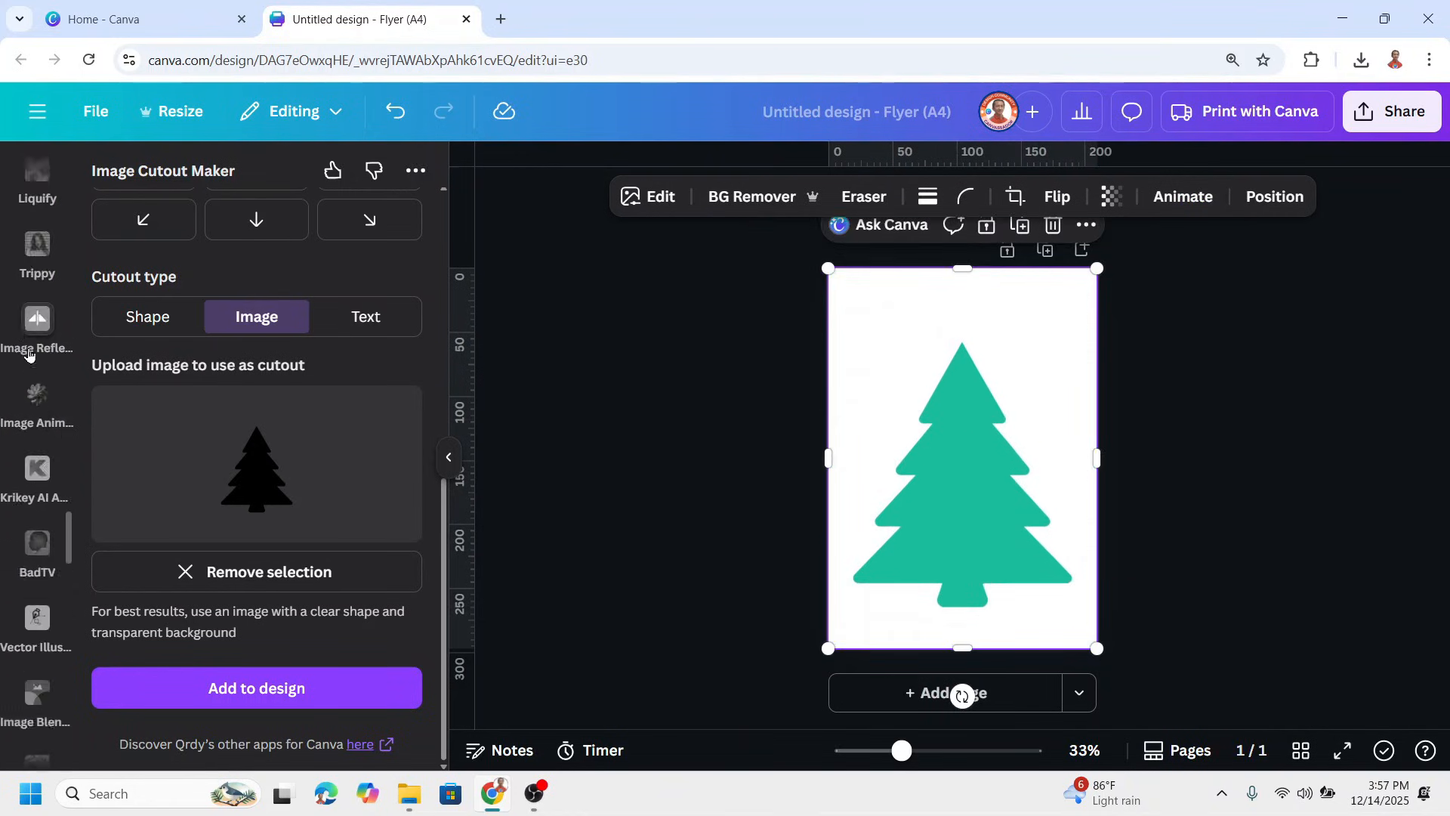
pyautogui.scroll(10, 25, 348)
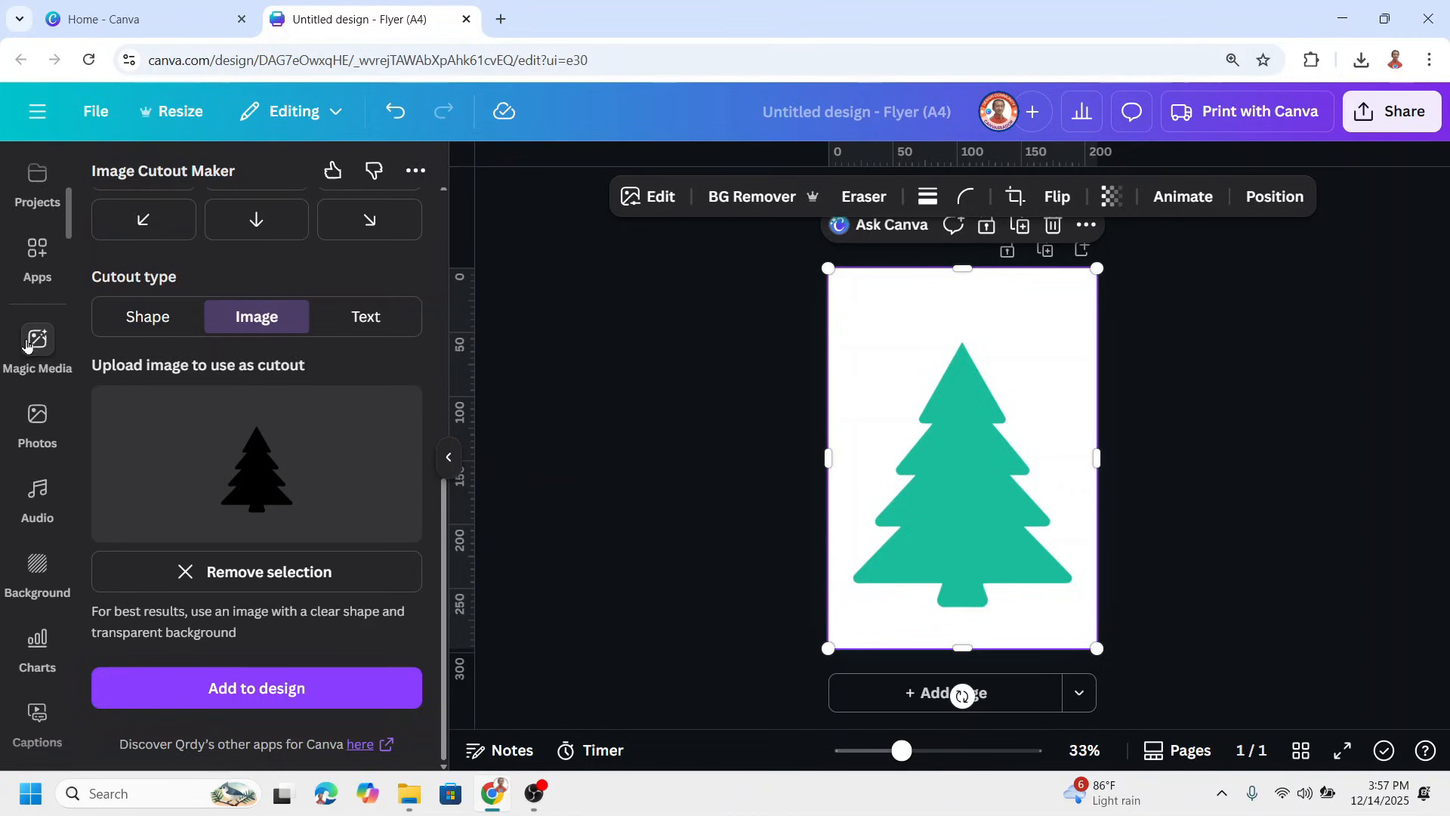
pyautogui.click(47, 263)
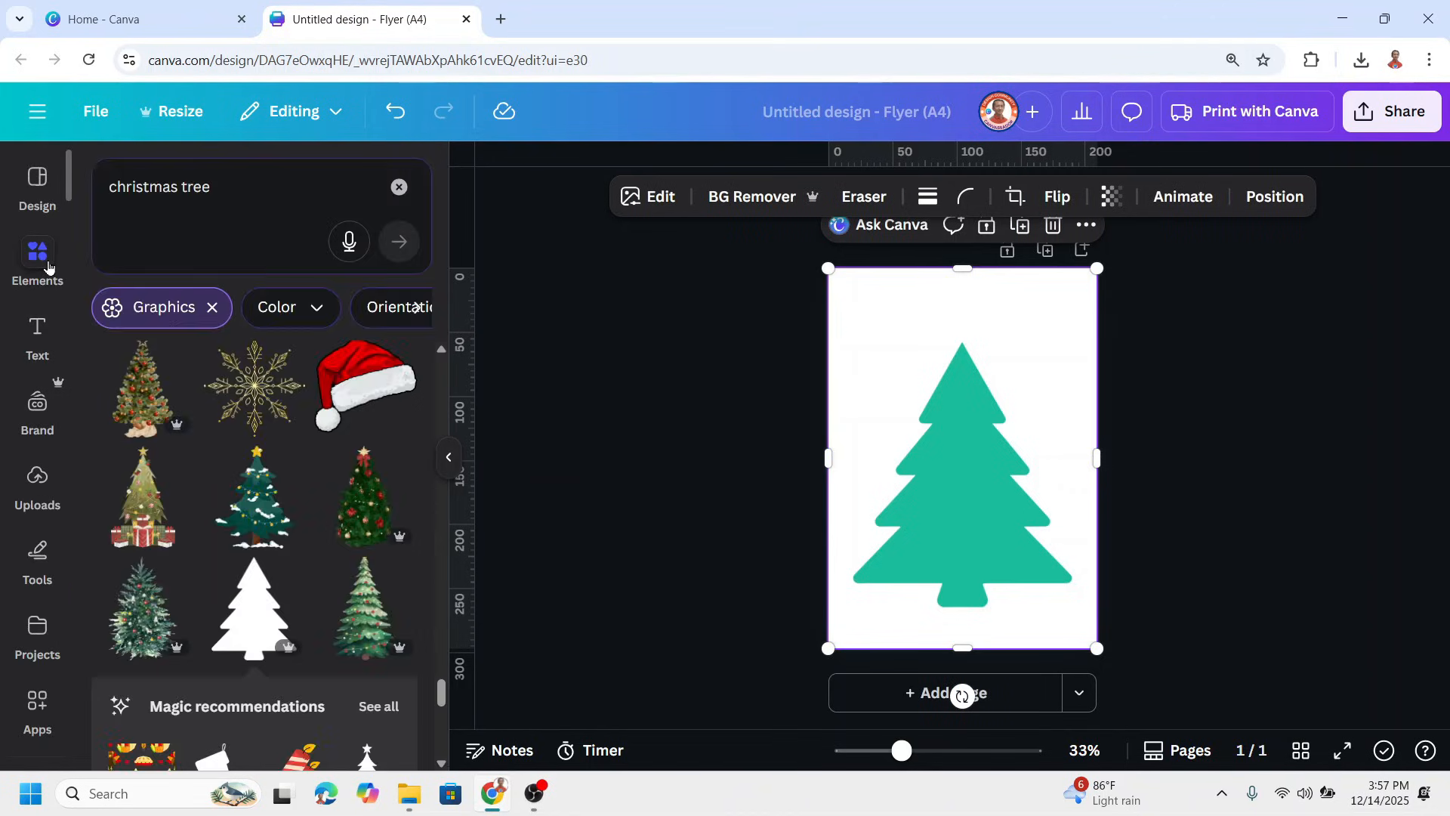
pyautogui.click(398, 188)
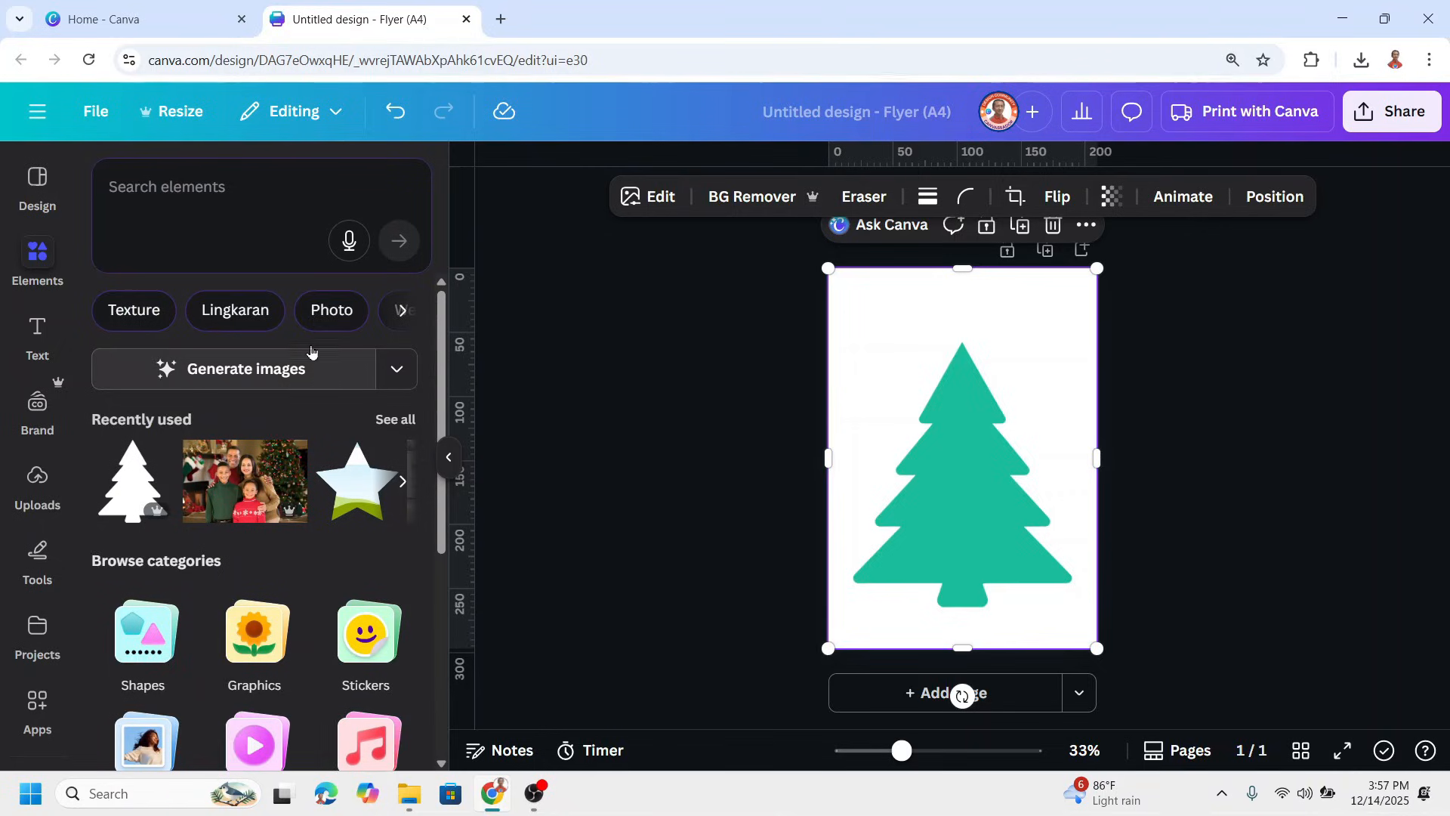
pyautogui.scroll(-3, 287, 664)
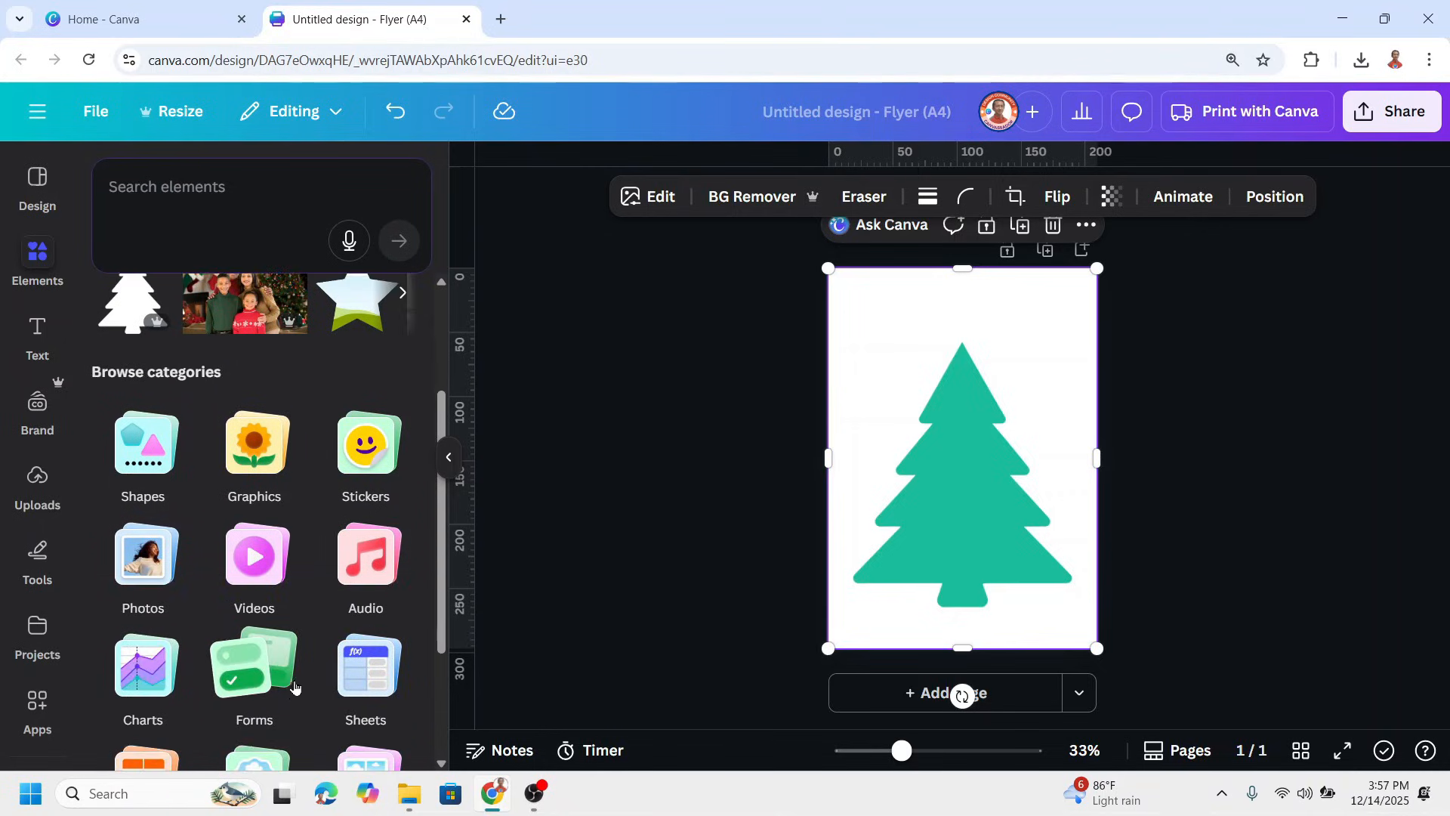
pyautogui.scroll(-1, 302, 673)
pyautogui.click(261, 605)
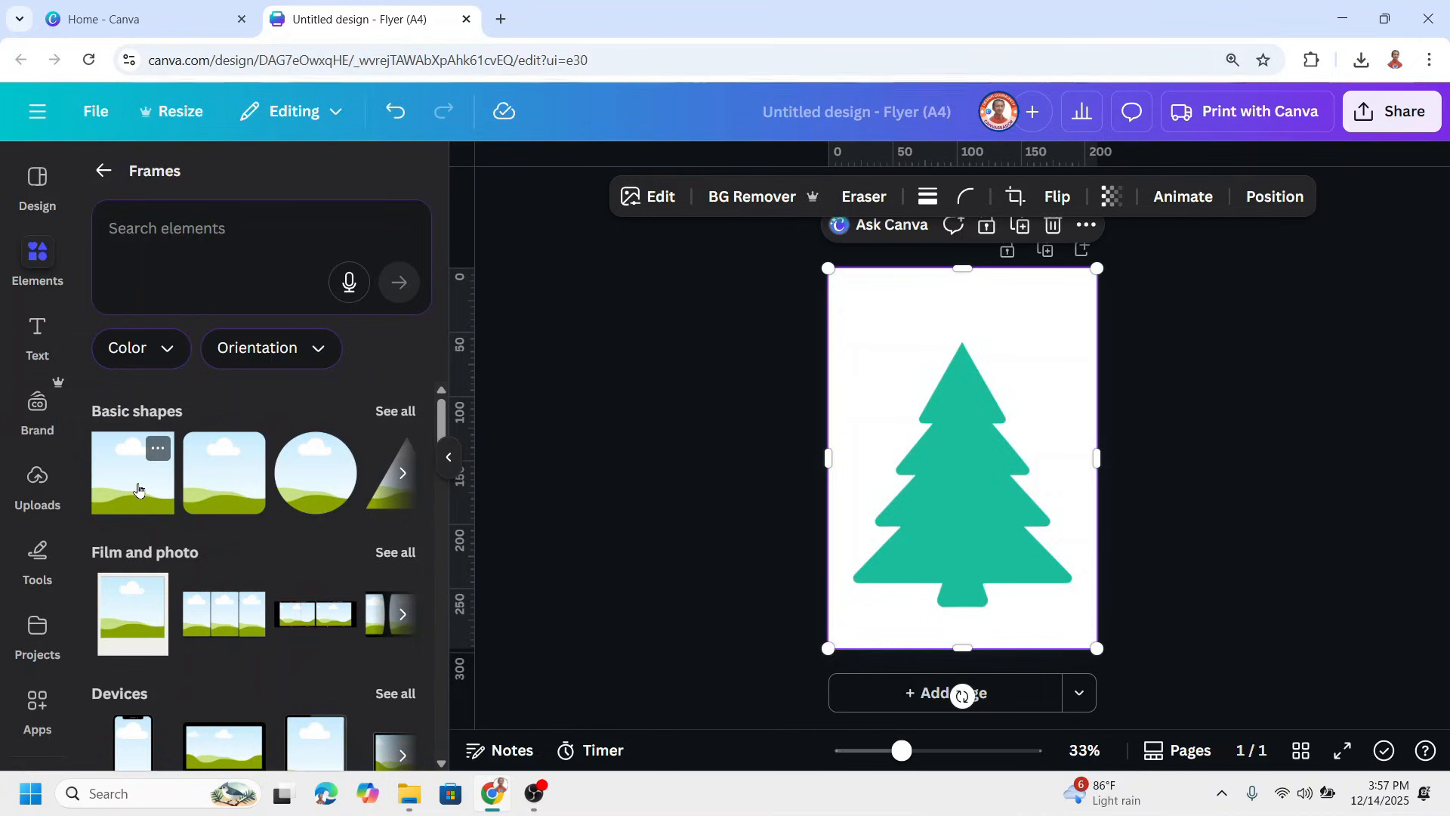
pyautogui.click(138, 489)
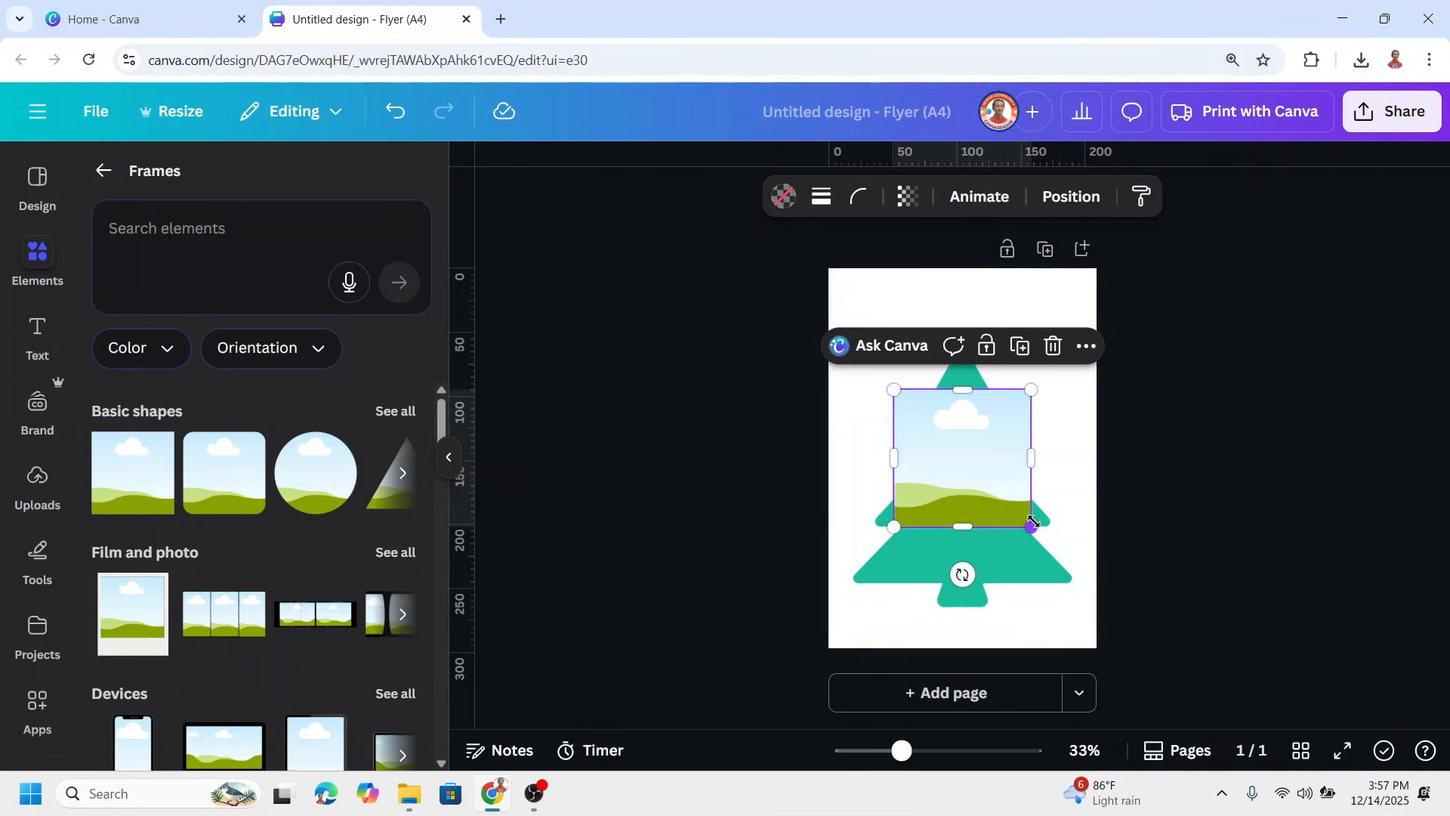
# Shrink the square frame to a small upright rectangle and place it over the left edge of the tree's top tier
pyautogui.moveTo(1031, 527); pyautogui.dragTo(932, 410)
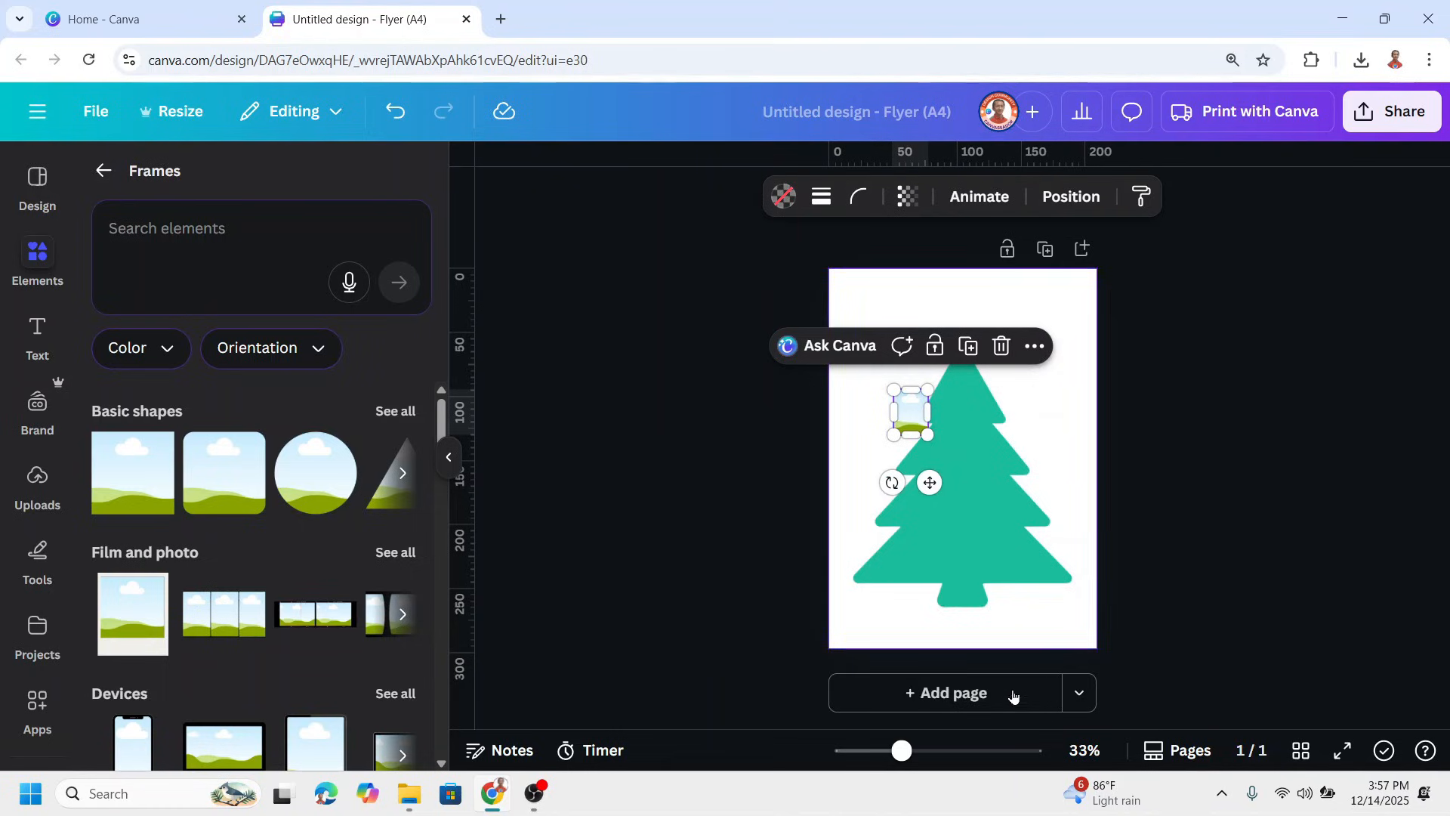
pyautogui.click(942, 751)
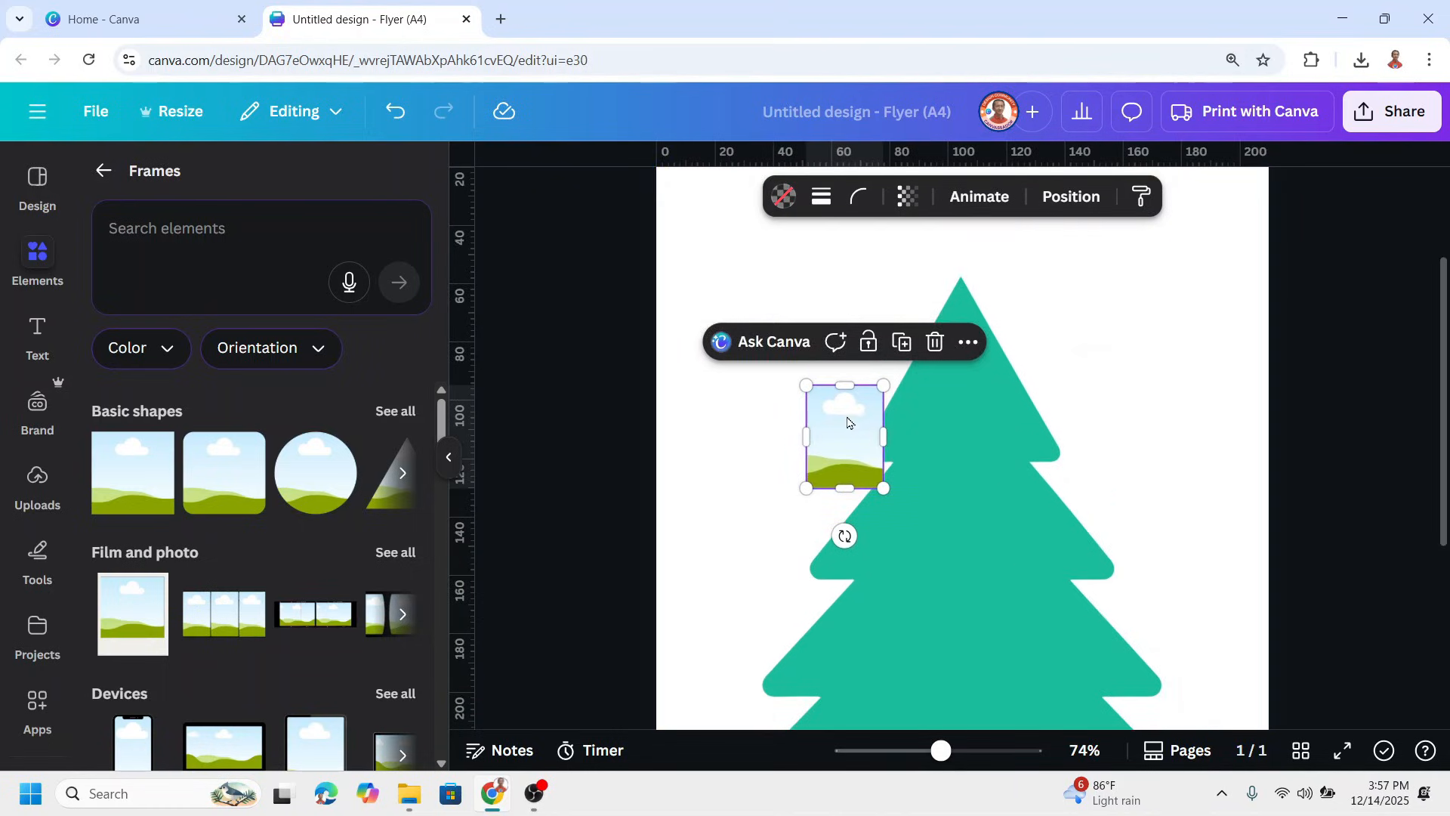
pyautogui.moveTo(847, 423); pyautogui.dragTo(933, 383)
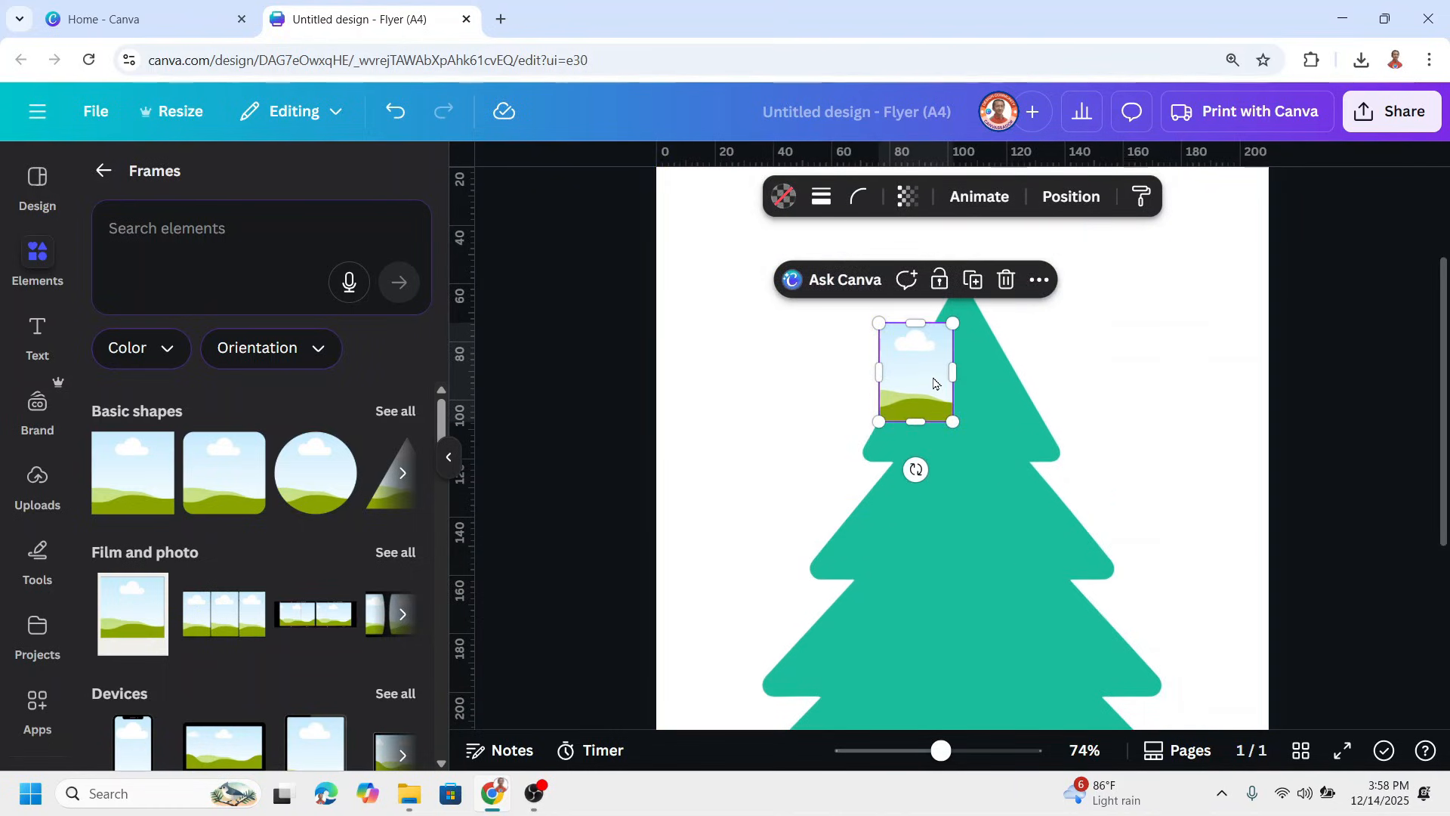
# Give the frame a solid outline with stroke weight 5 and set the stroke color to white
pyautogui.click(822, 201)
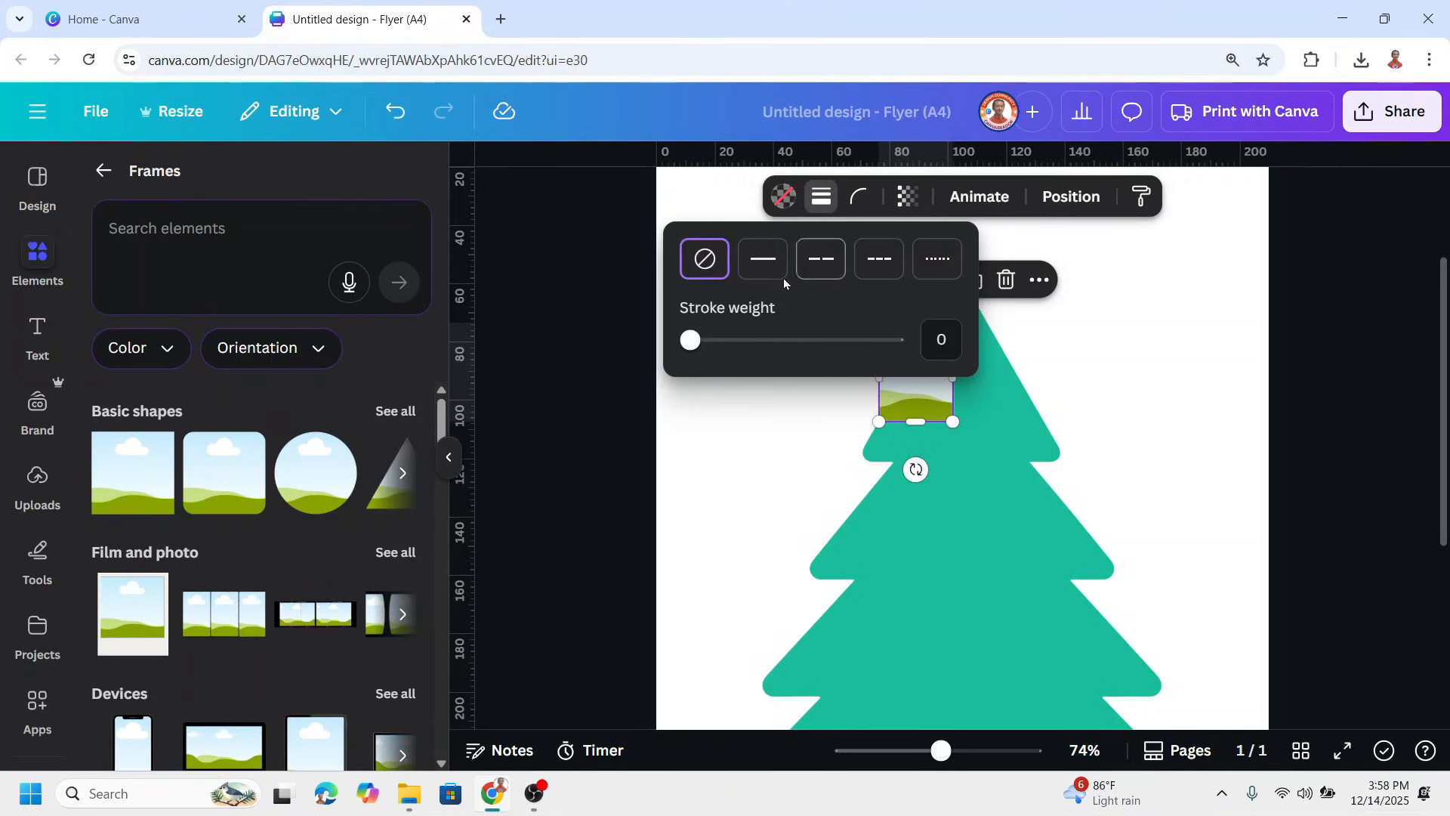
pyautogui.moveTo(696, 341); pyautogui.dragTo(700, 342)
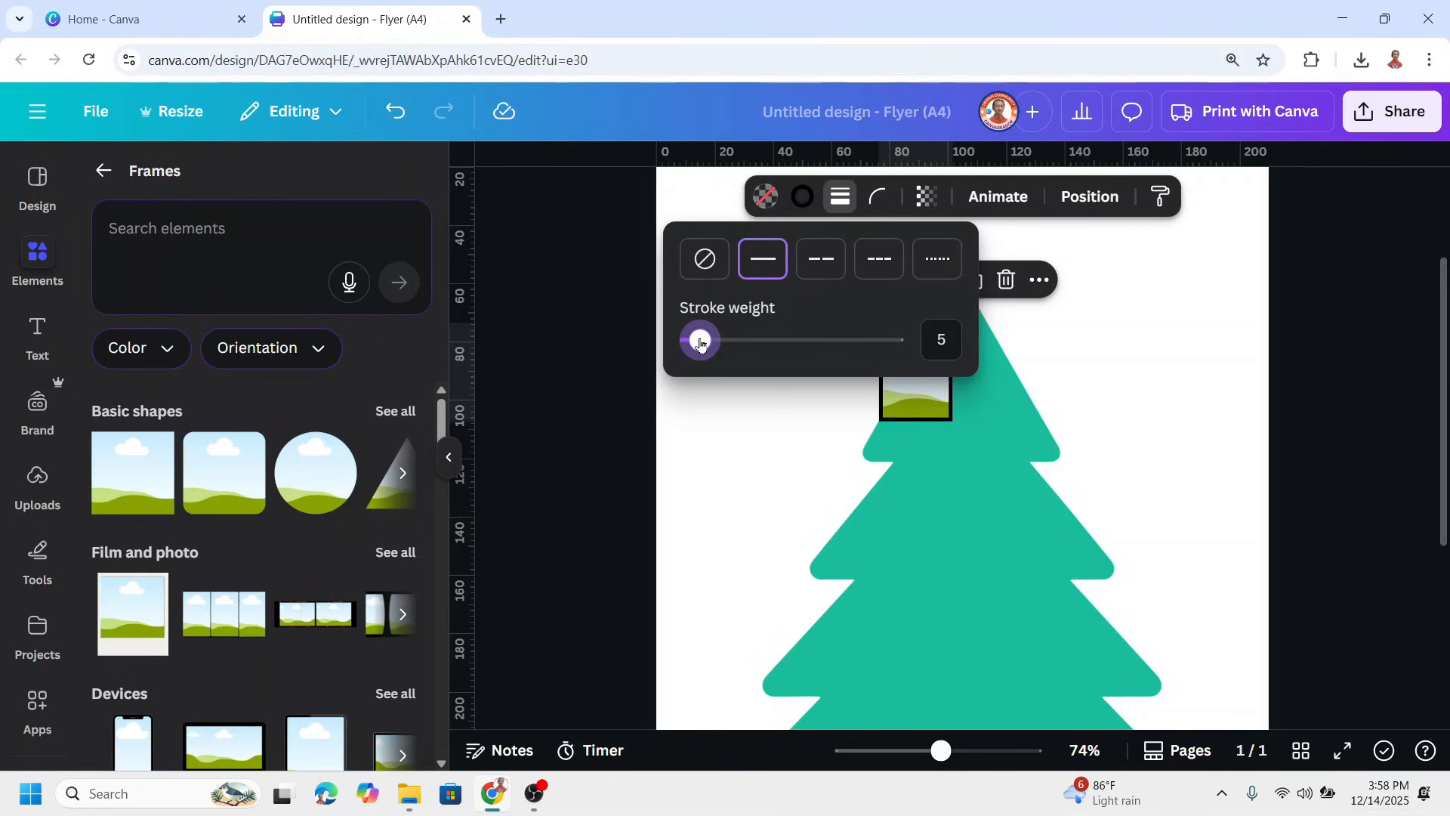
pyautogui.click(918, 389)
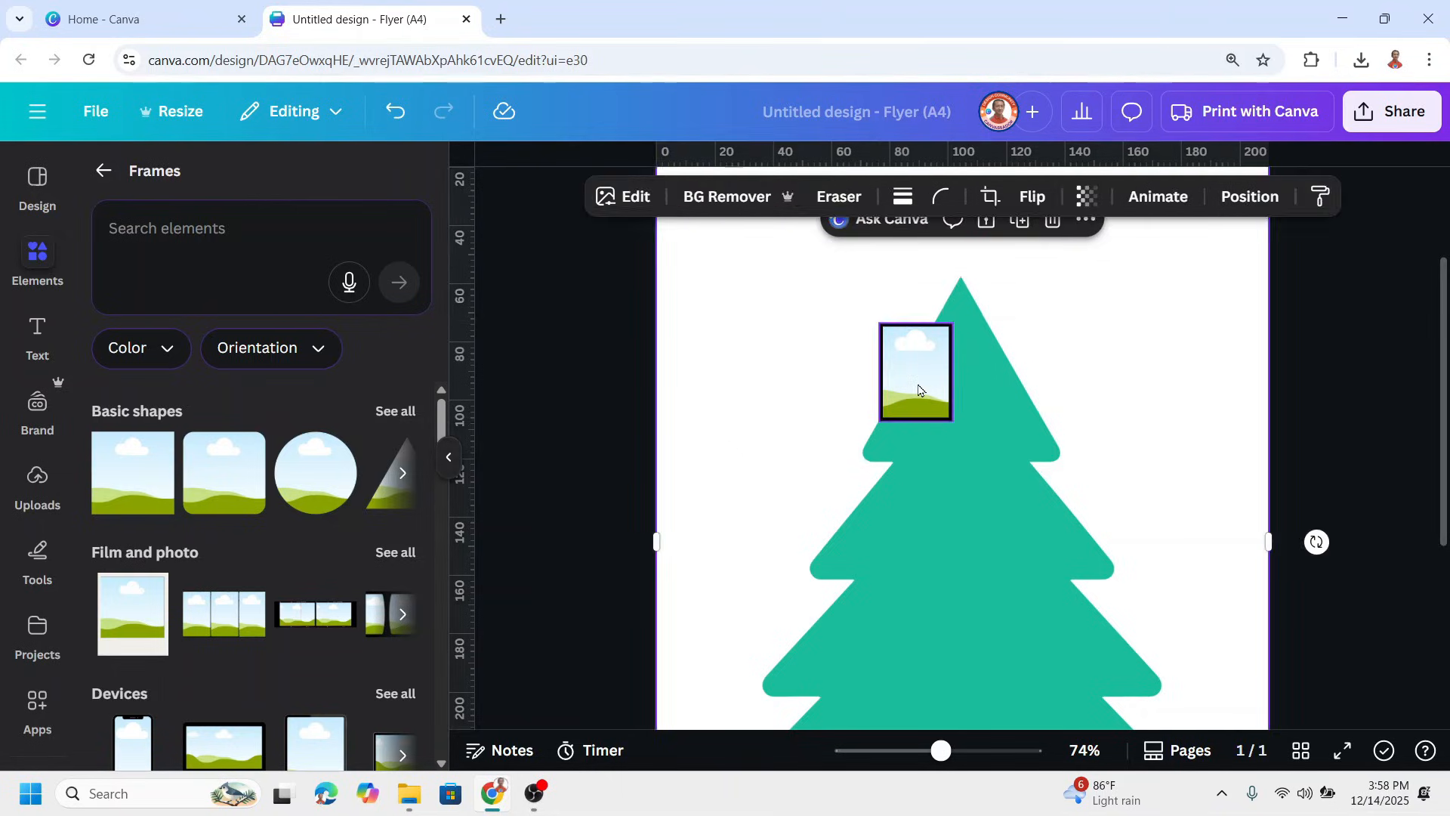
pyautogui.click(918, 390)
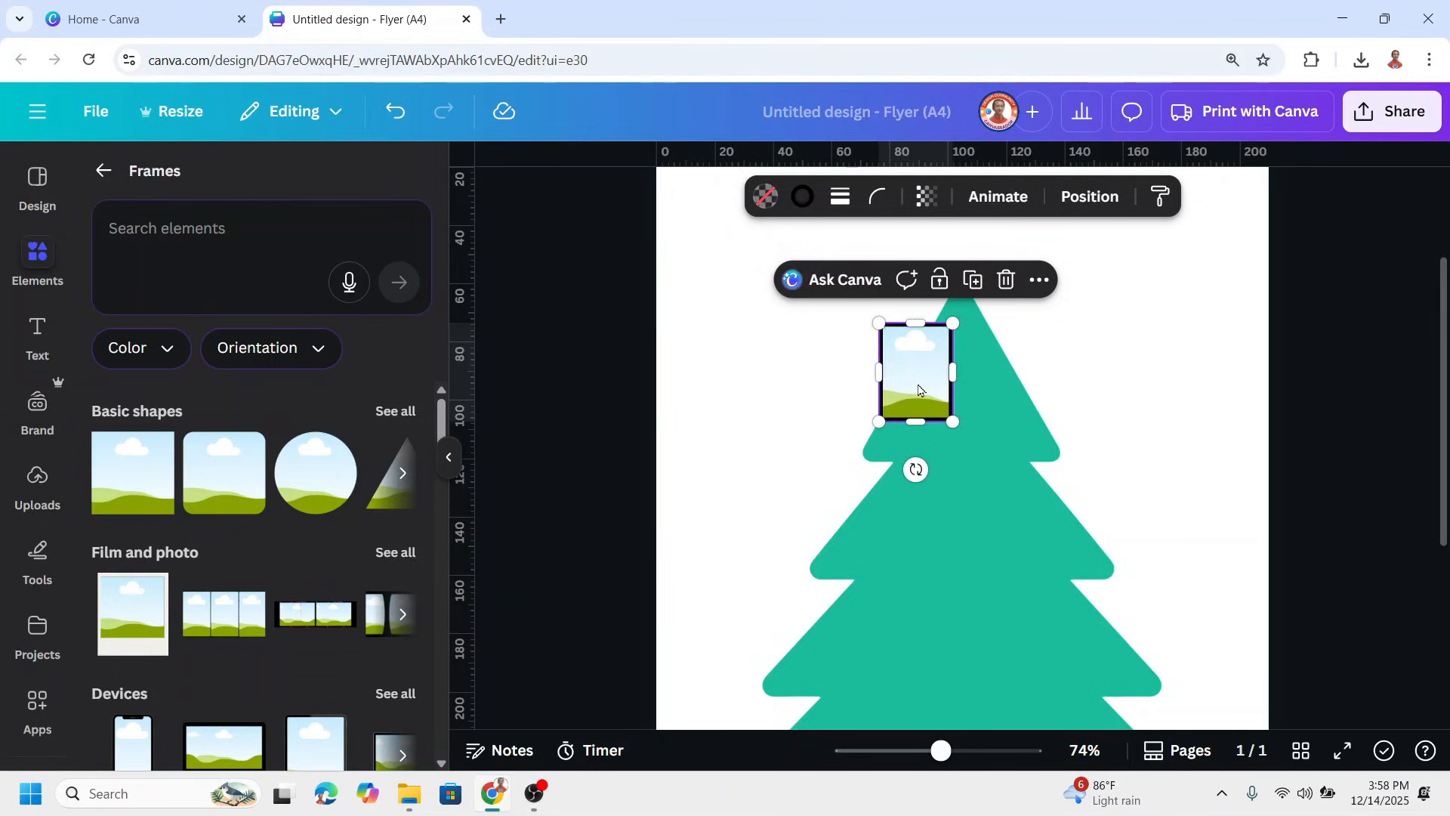
pyautogui.click(800, 197)
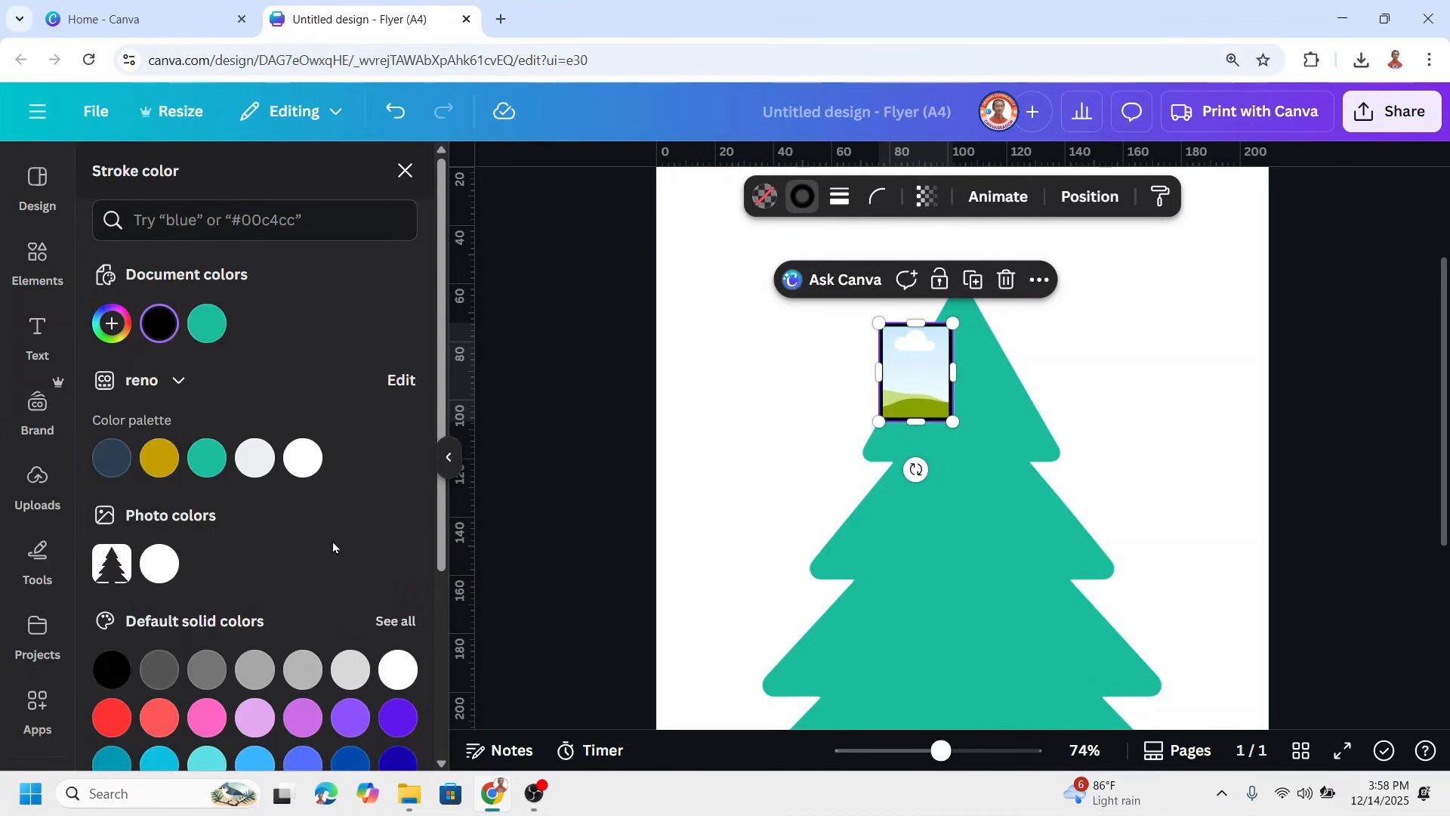
pyautogui.click(399, 671)
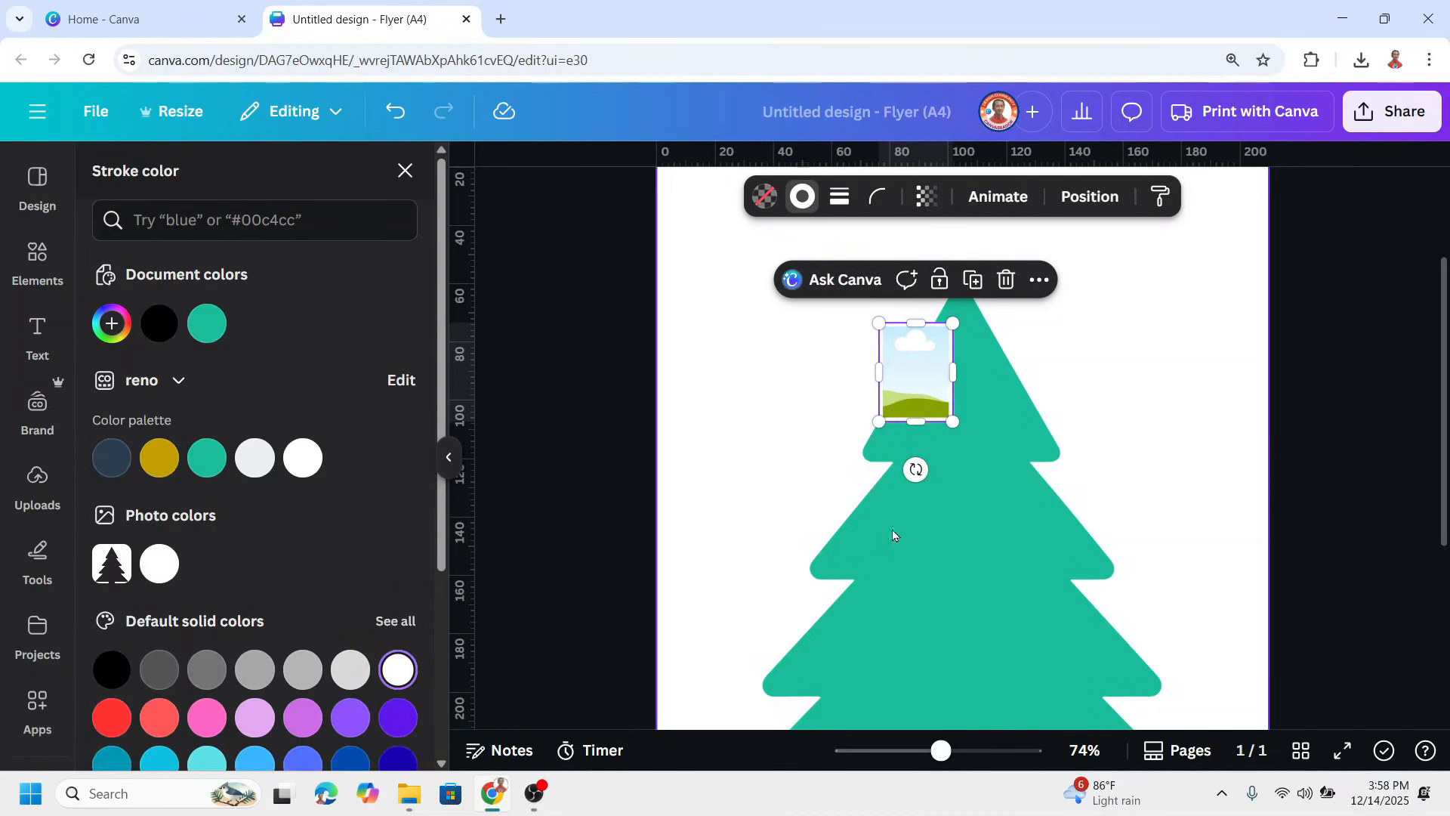
pyautogui.click(1080, 370)
# Widen the outlined frame across the tree's top tier and place a small duplicate below its left end
pyautogui.scroll(1, 1080, 370)
pyautogui.moveTo(923, 466); pyautogui.dragTo(882, 454)
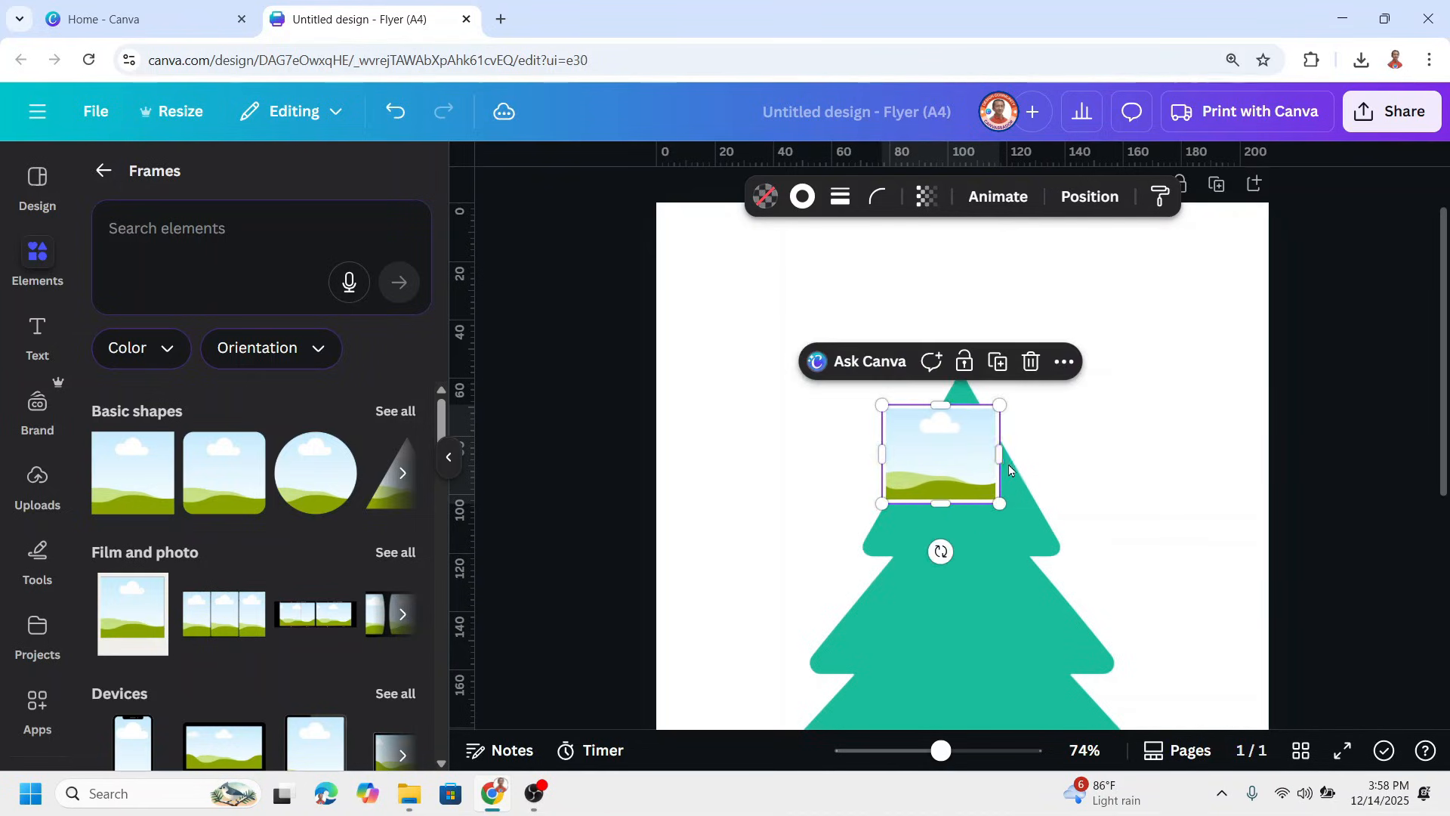
pyautogui.moveTo(1011, 457); pyautogui.dragTo(936, 561)
pyautogui.click(1023, 367)
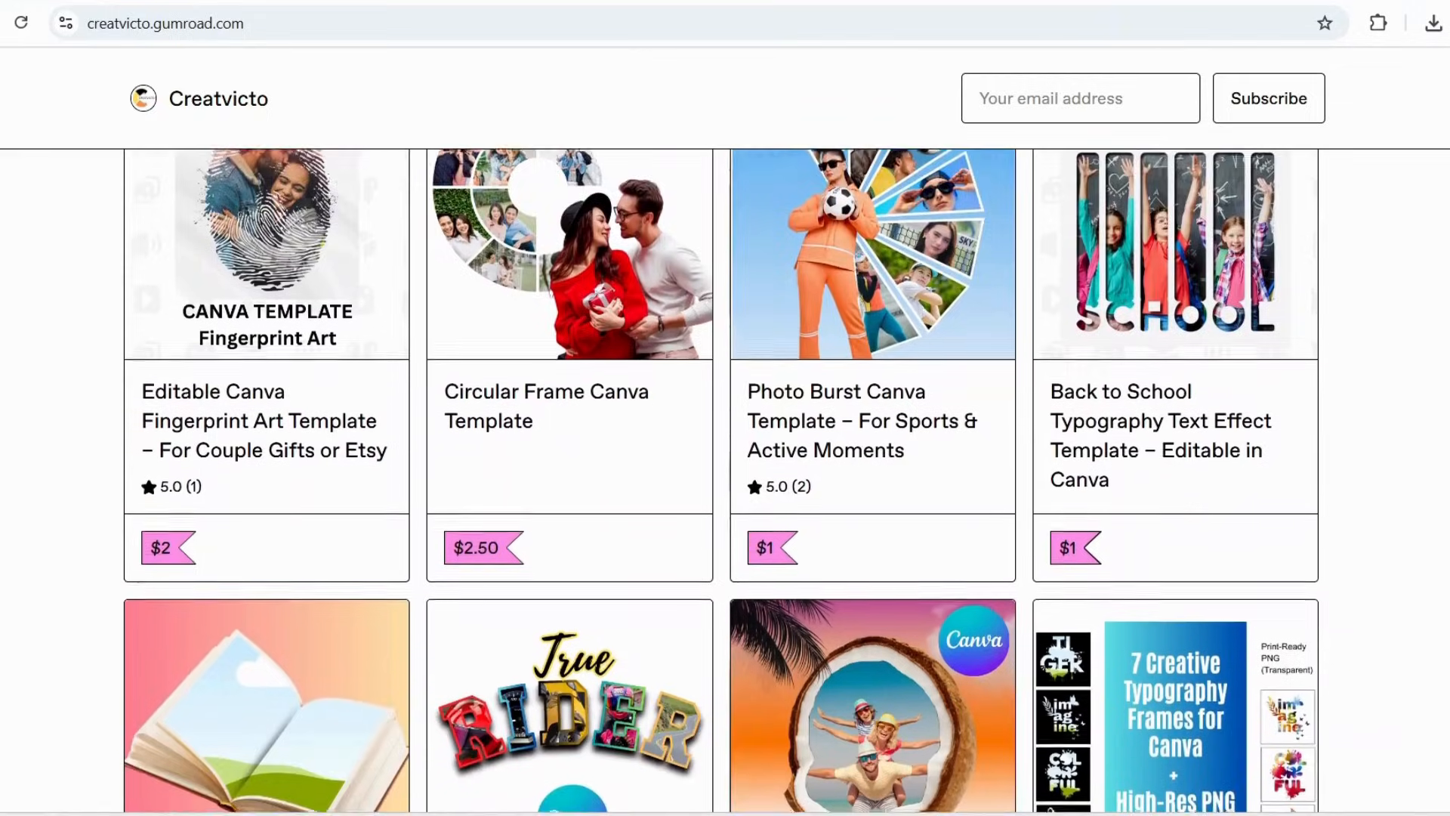
pyautogui.scroll(-5, 721, 481)
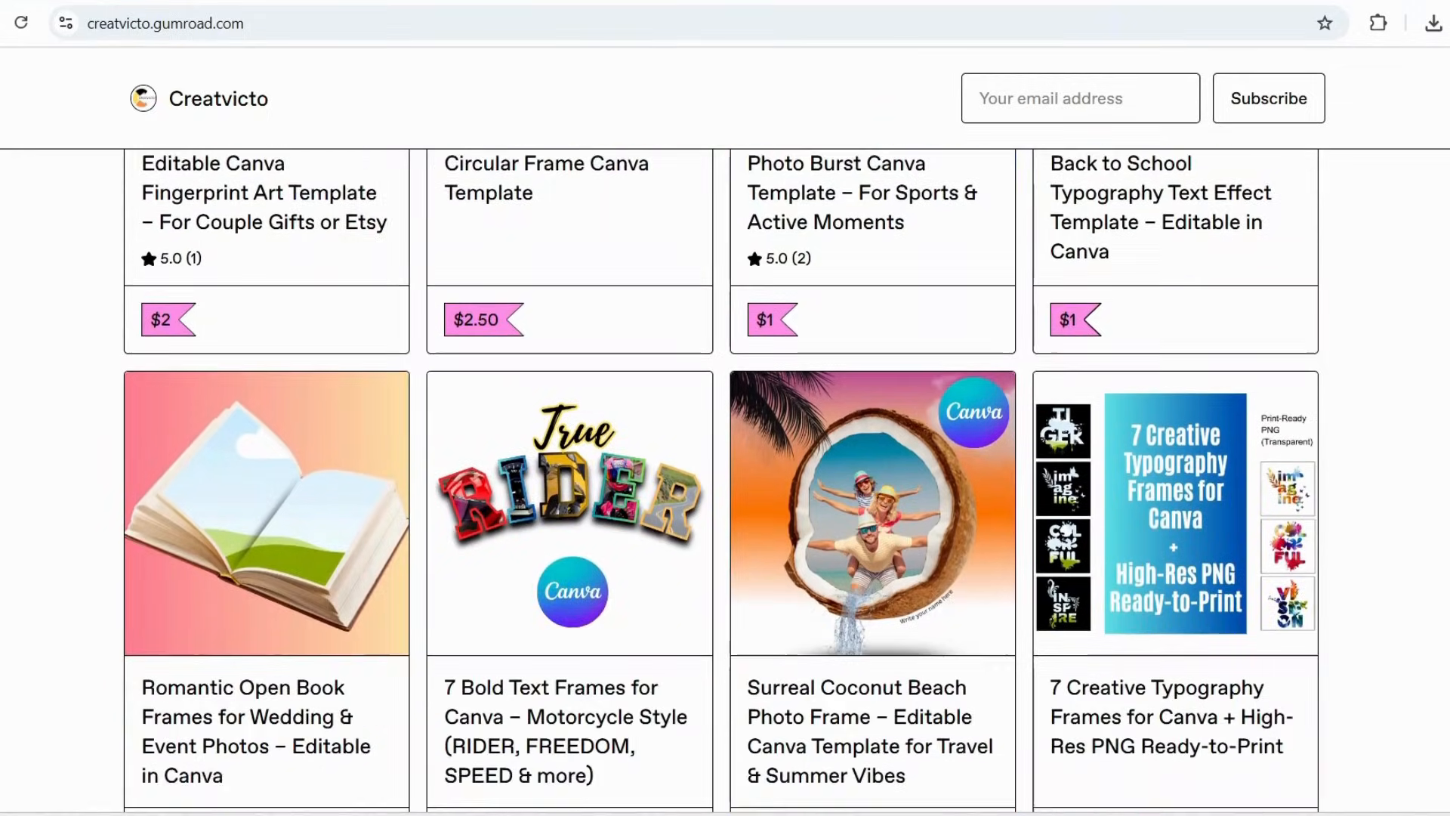
pyautogui.scroll(-2, 721, 480)
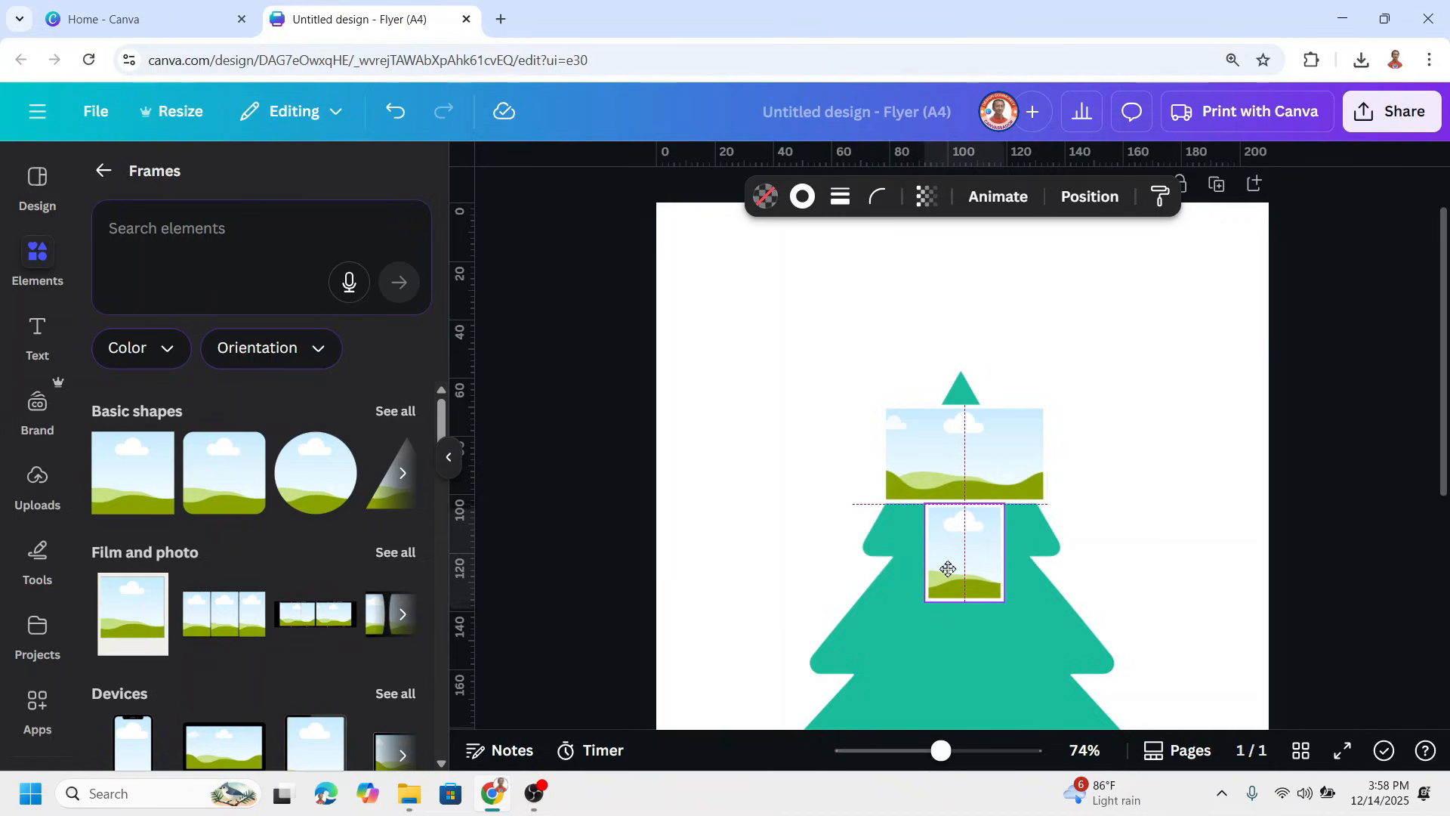
# Shorten the small frame below the top frame and set a narrower, taller duplicate beside it at the tree's center
pyautogui.moveTo(947, 569); pyautogui.dragTo(916, 557)
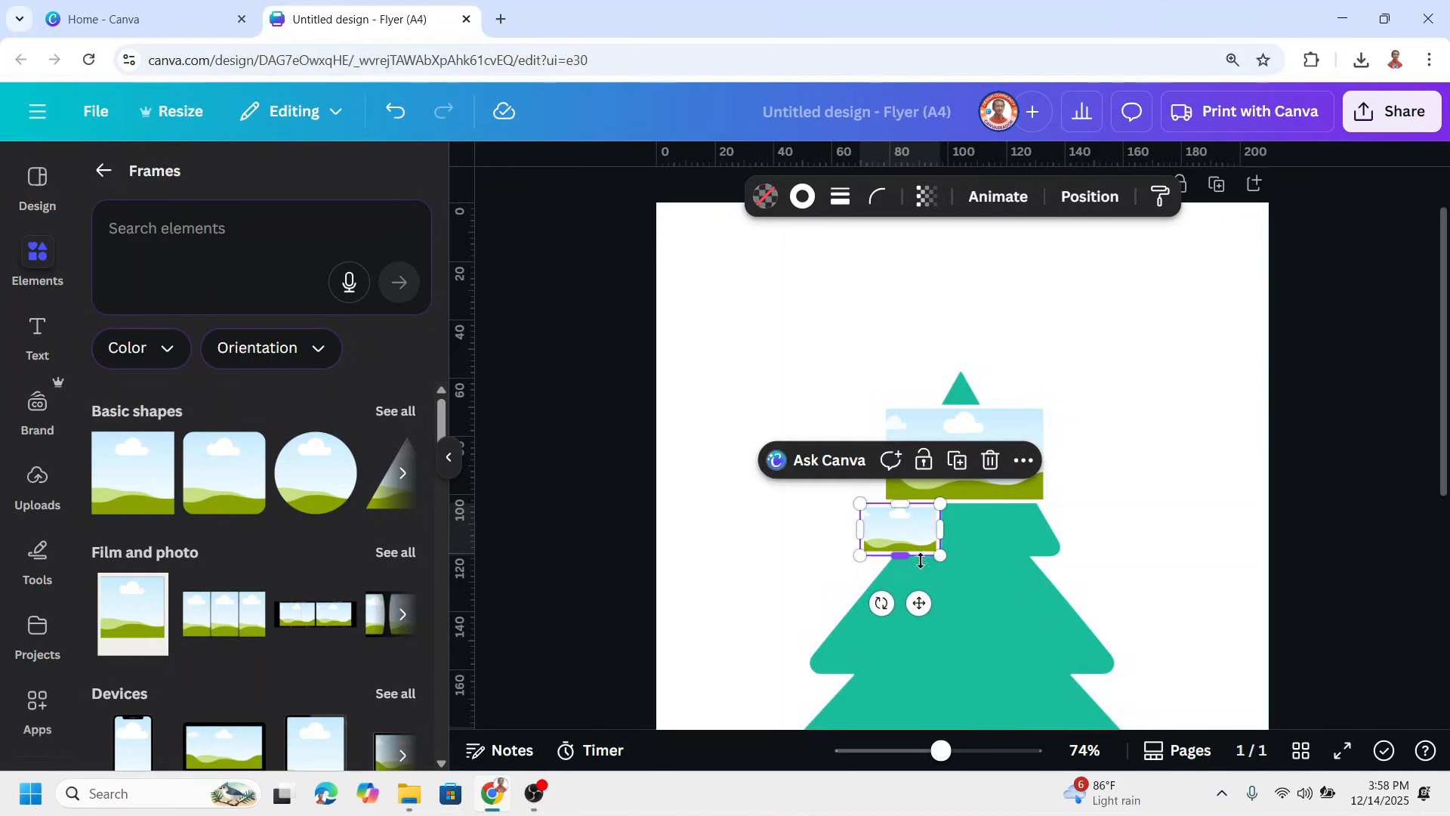
pyautogui.click(957, 460)
pyautogui.moveTo(898, 628); pyautogui.dragTo(996, 529)
pyautogui.moveTo(969, 583); pyautogui.dragTo(967, 588)
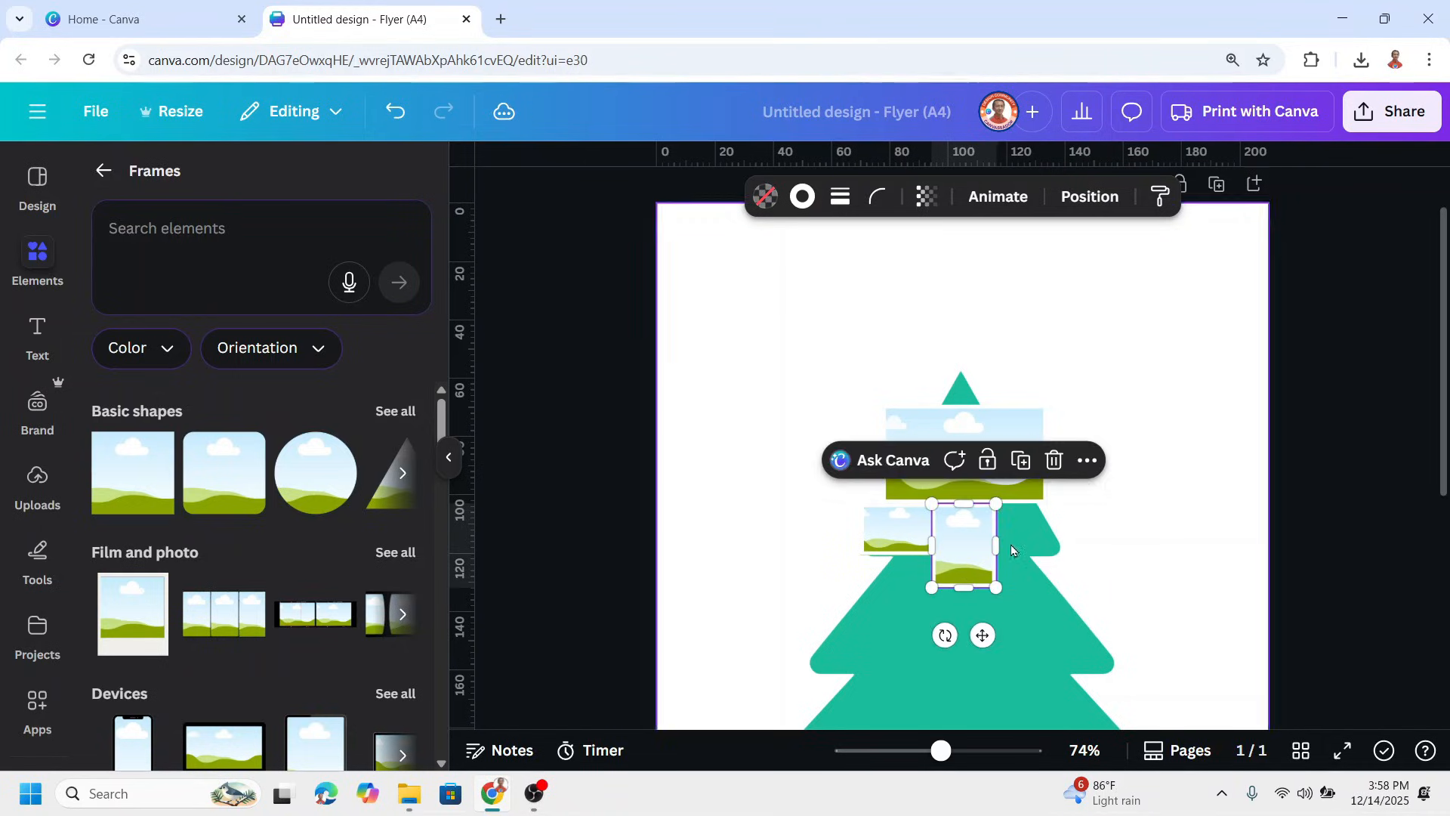
# Duplicate the narrow center frame to its right side and shorten the copy to match the left frame's height
pyautogui.click(1020, 460)
pyautogui.moveTo(1024, 550); pyautogui.dragTo(1021, 539)
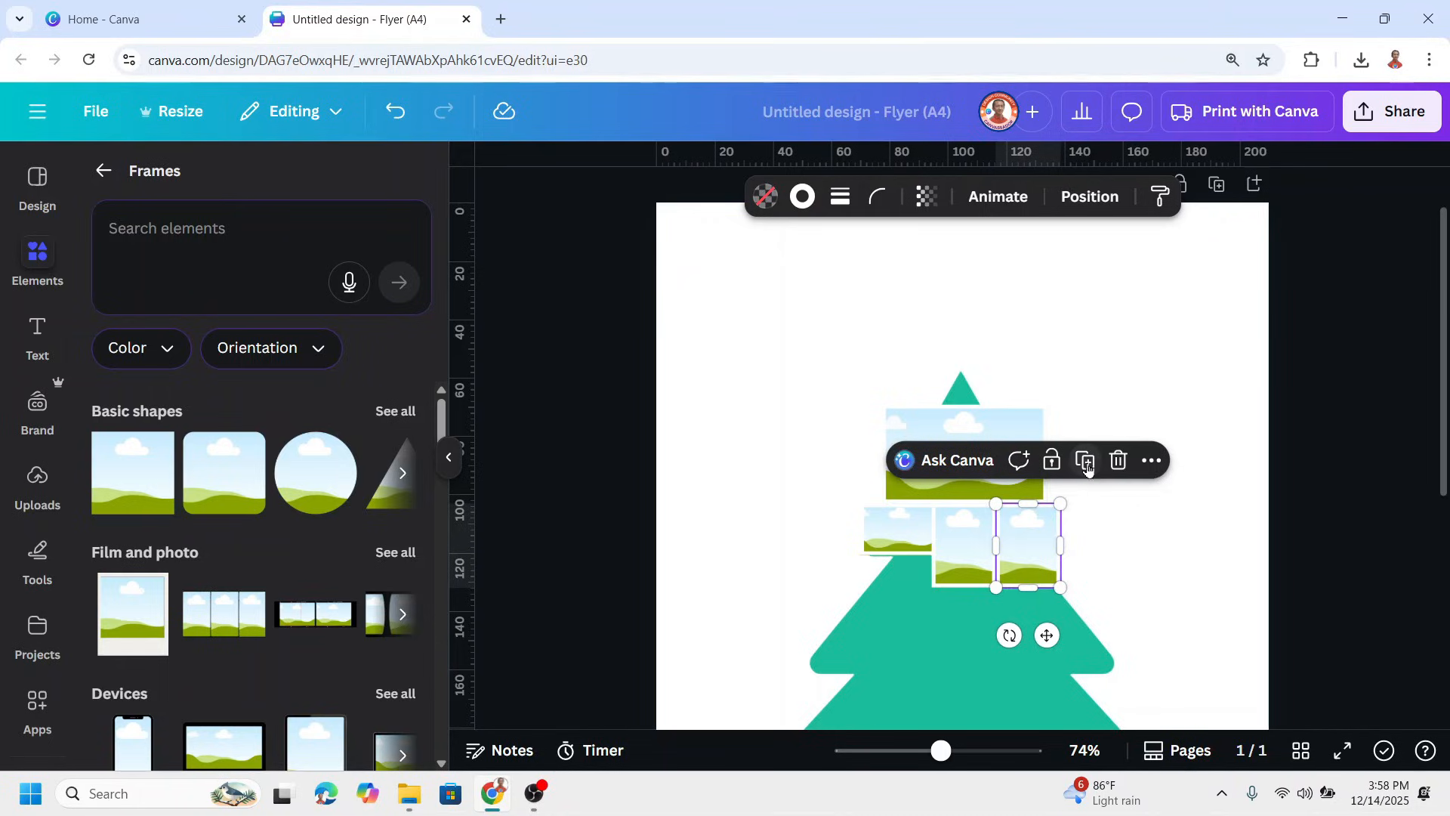
pyautogui.moveTo(1037, 593); pyautogui.dragTo(1042, 556)
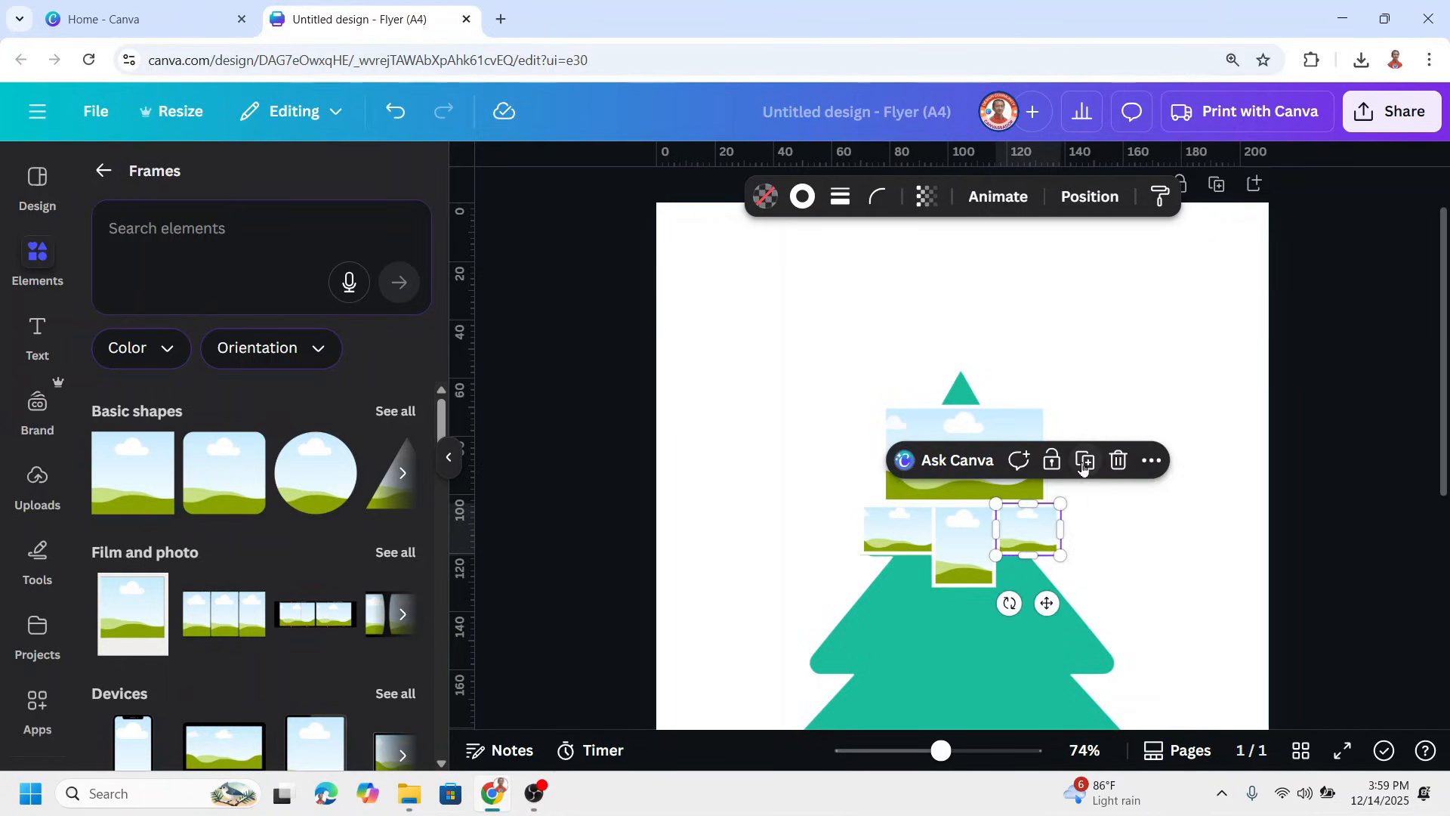
pyautogui.click(1106, 572)
# Duplicate the narrow center frame and resize the copy into a wider frame under the left one, over the second tier
pyautogui.scroll(-2, 1106, 571)
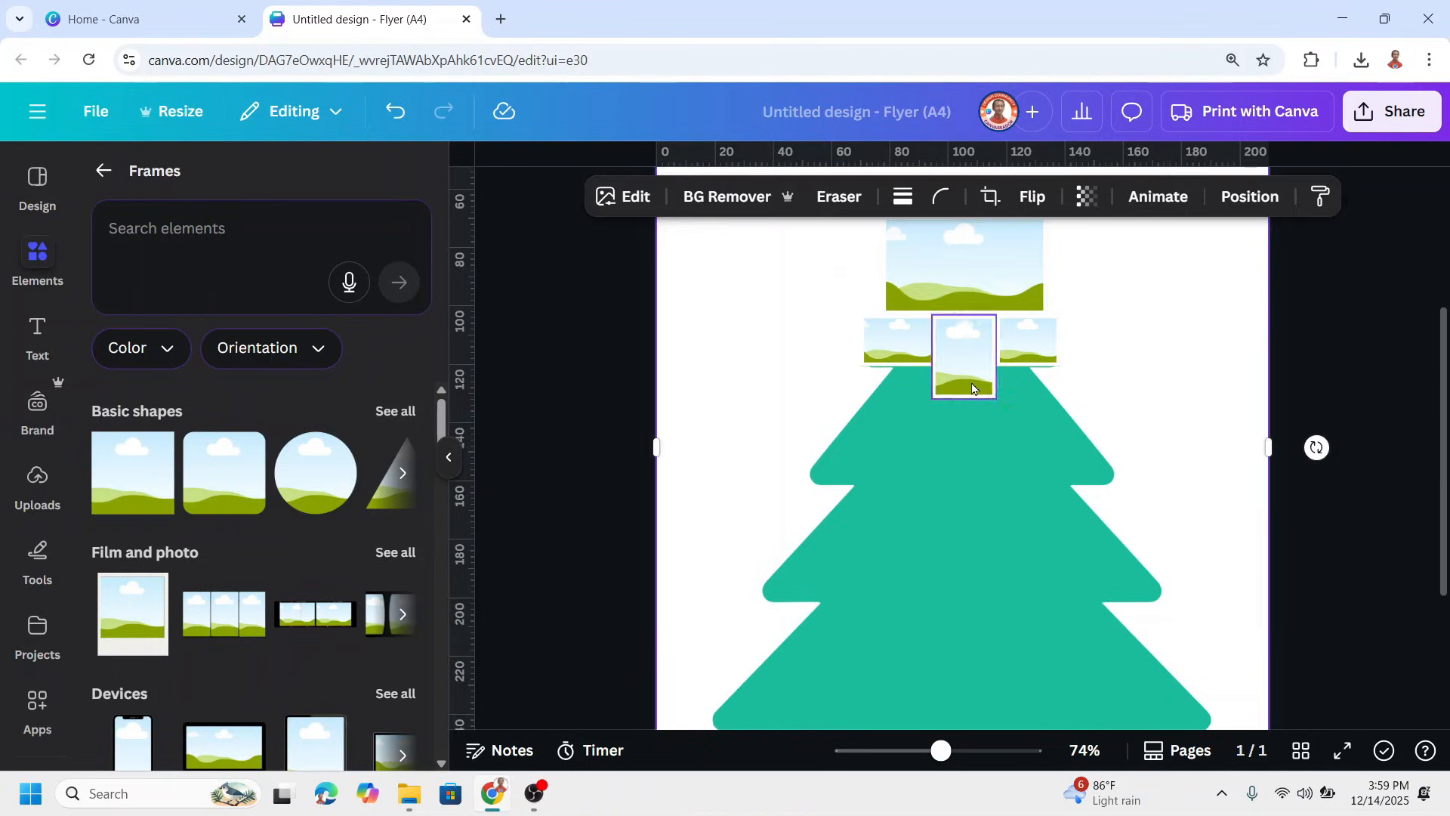
pyautogui.click(982, 391)
pyautogui.click(1023, 273)
pyautogui.moveTo(984, 361); pyautogui.dragTo(907, 401)
pyautogui.moveTo(900, 451); pyautogui.dragTo(827, 406)
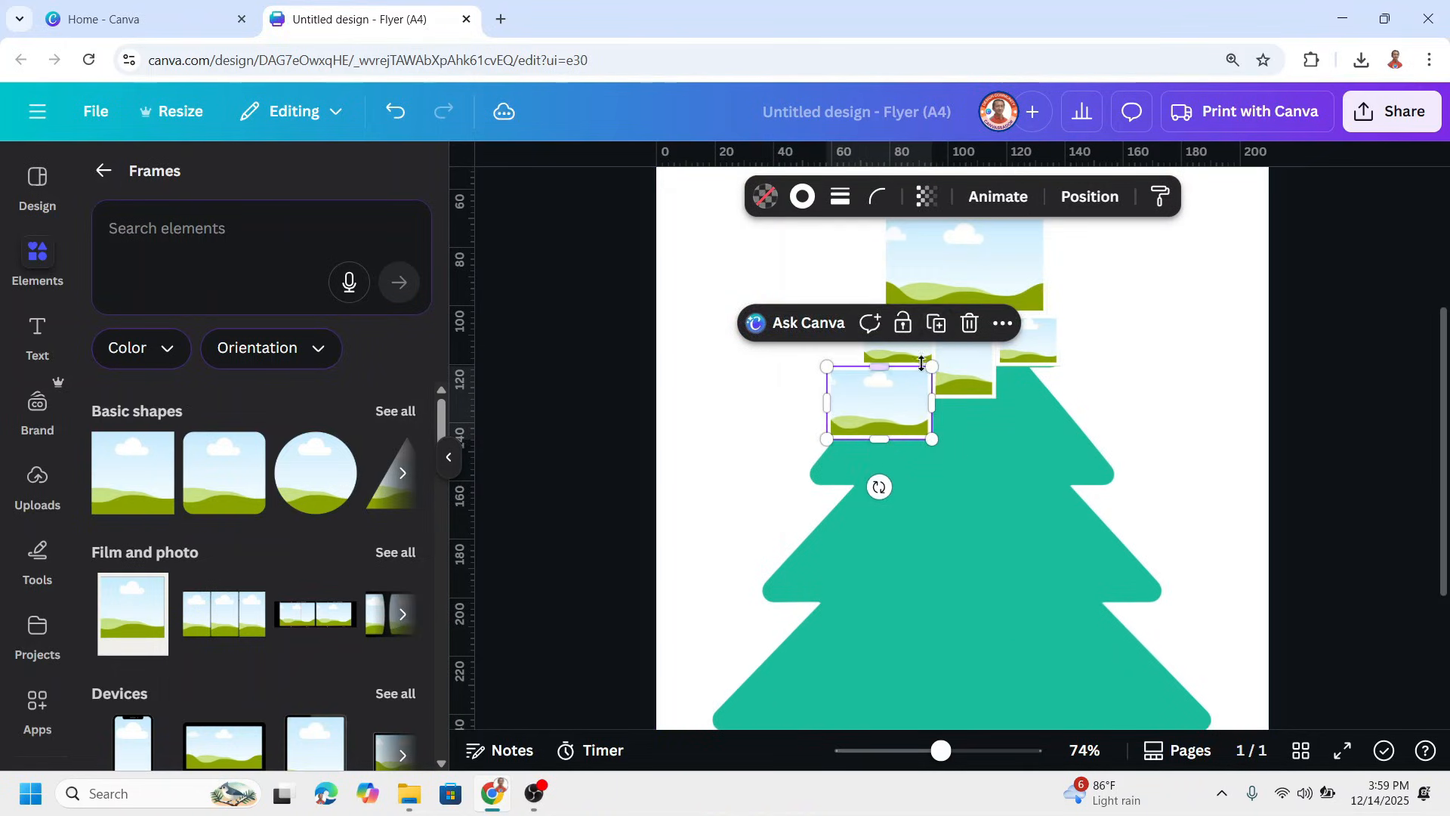
# Duplicate the wide left frame directly beneath itself and make the copy shorter and slightly narrower
pyautogui.click(936, 323)
pyautogui.moveTo(747, 441); pyautogui.dragTo(900, 512)
pyautogui.moveTo(879, 472)
pyautogui.mouseDown()
pyautogui.moveTo(919, 480)
pyautogui.moveTo(908, 471)
pyautogui.mouseUp()
pyautogui.moveTo(941, 468); pyautogui.dragTo(931, 469)
# Complete the second tier with two more duplicated frames, a narrow tall one in the center and a wider one at the right
pyautogui.click(940, 396)
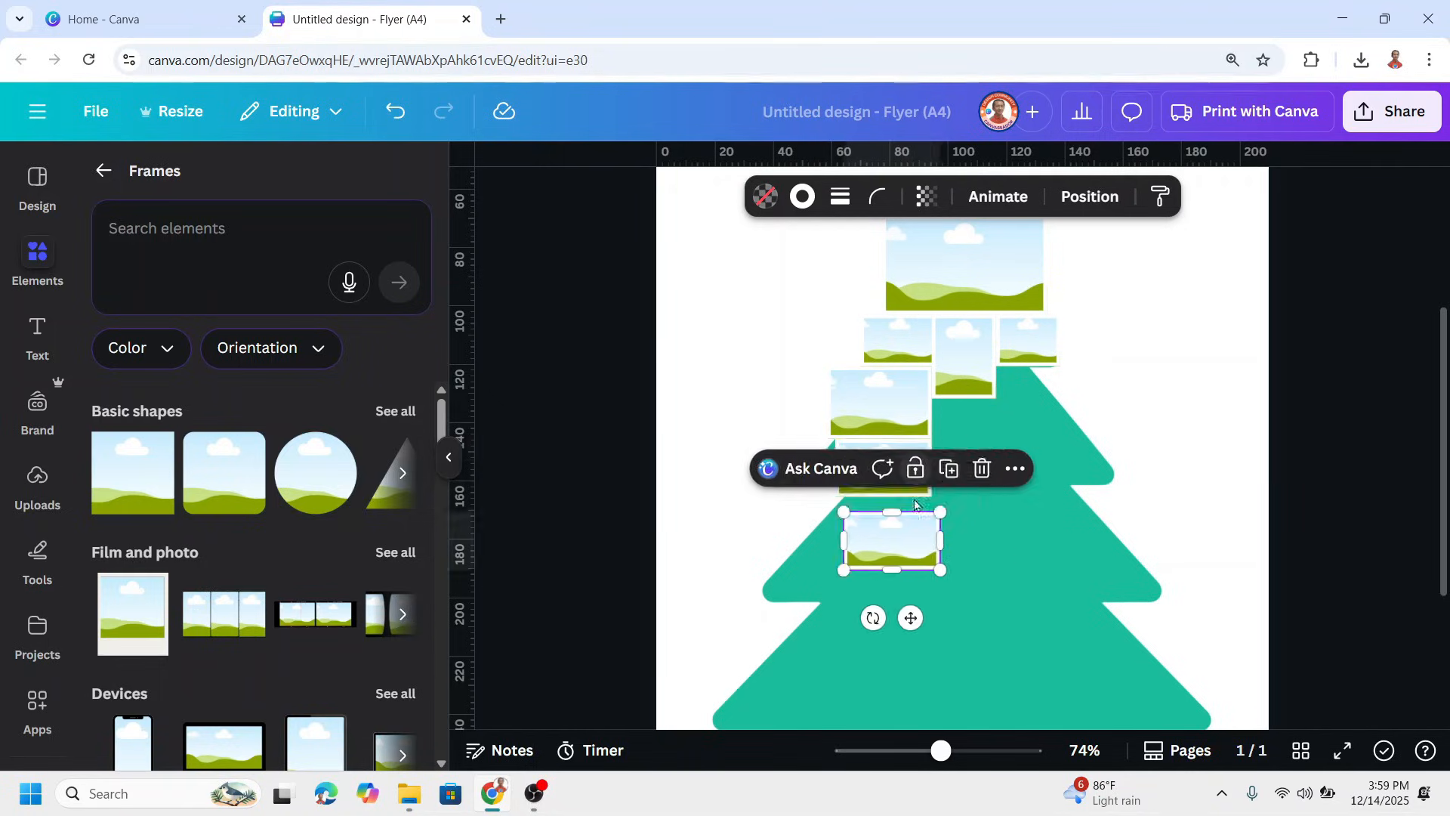
pyautogui.moveTo(906, 534); pyautogui.dragTo(990, 413)
pyautogui.moveTo(1028, 418); pyautogui.dragTo(1079, 458)
pyautogui.click(1022, 346)
pyautogui.moveTo(1035, 475); pyautogui.dragTo(1039, 488)
# Cover the third tier with a row of three duplicated frames, a wide one in the center and upright ones on both sides
pyautogui.click(1093, 323)
pyautogui.moveTo(1093, 393); pyautogui.dragTo(1029, 558)
pyautogui.moveTo(982, 563); pyautogui.dragTo(982, 553)
pyautogui.click(1011, 447)
pyautogui.moveTo(859, 676); pyautogui.dragTo(892, 564)
pyautogui.moveTo(940, 552); pyautogui.dragTo(882, 563)
pyautogui.click(895, 448)
pyautogui.moveTo(766, 592); pyautogui.dragTo(1075, 607)
# Cover the tree's lowest tier with a row of four duplicated frames, adjusting their widths to span the whole tier
pyautogui.scroll(-2, 1156, 570)
pyautogui.click(1131, 247)
pyautogui.moveTo(1313, 358); pyautogui.dragTo(1029, 497)
pyautogui.click(1085, 375)
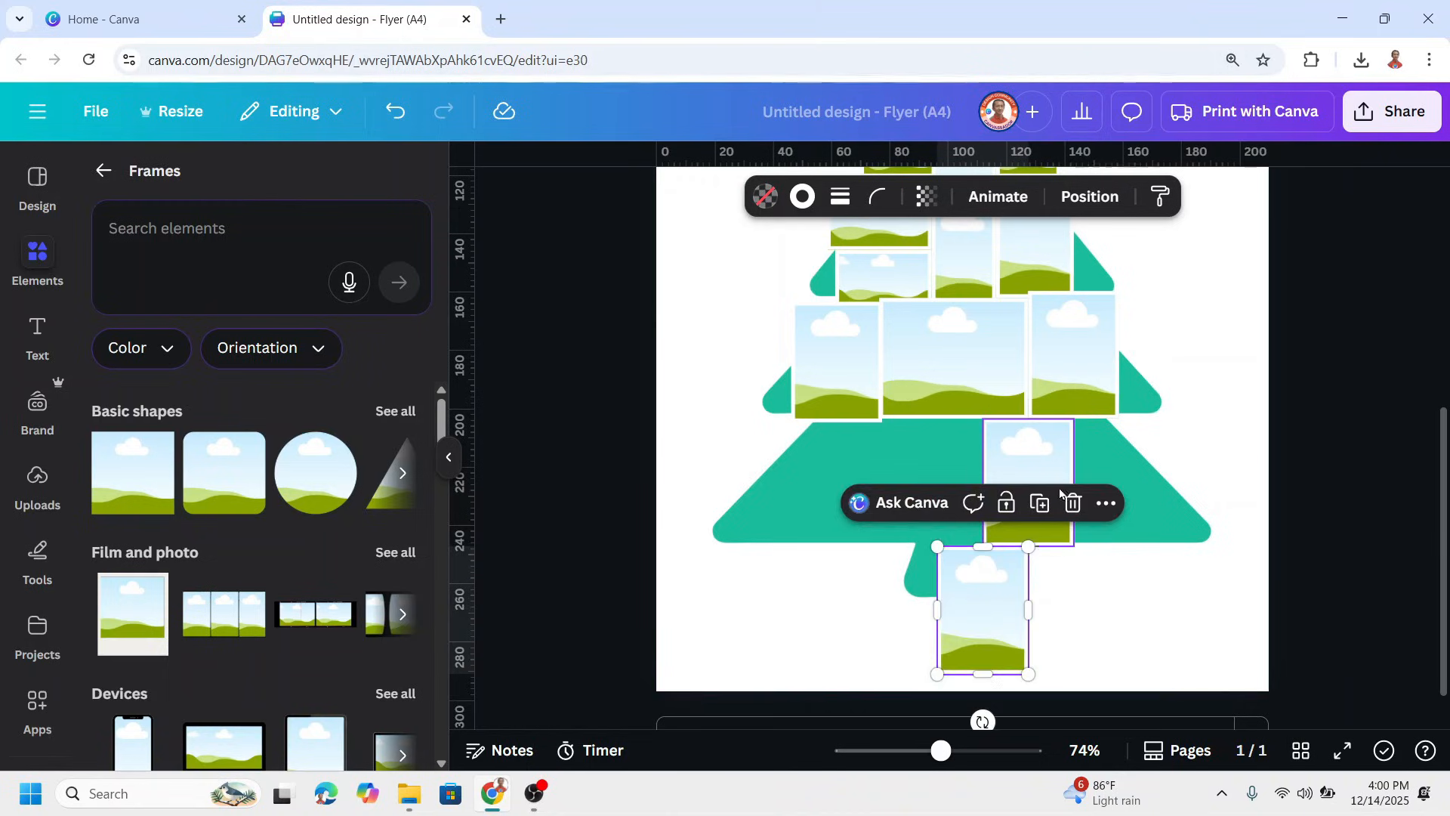
pyautogui.moveTo(988, 620); pyautogui.dragTo(1126, 493)
pyautogui.moveTo(1165, 482); pyautogui.dragTo(908, 497)
pyautogui.click(1202, 376)
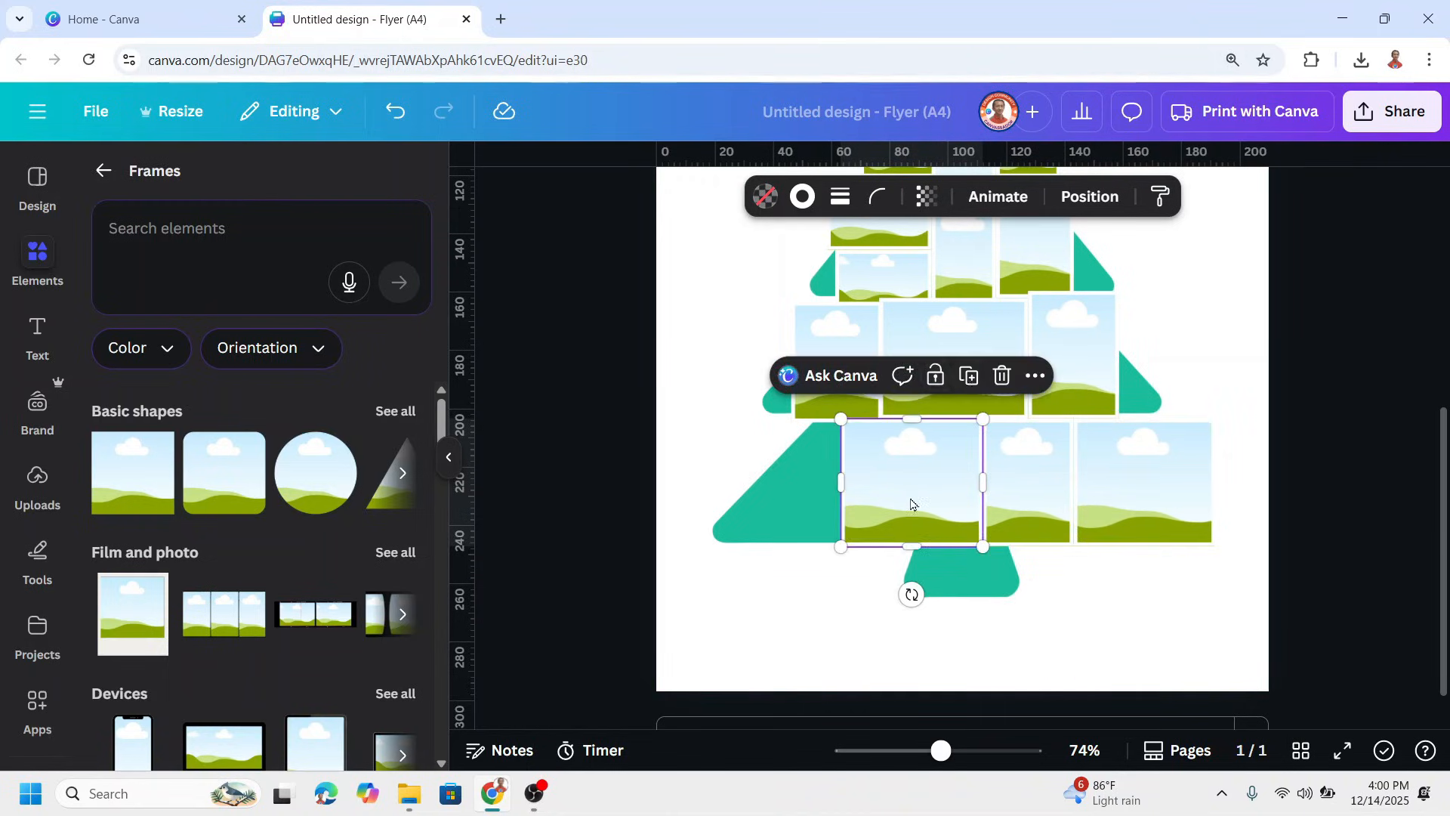
pyautogui.click(969, 375)
pyautogui.moveTo(700, 512); pyautogui.dragTo(789, 511)
# Duplicate a bottom-row frame onto the tree trunk and shorten it to the trunk's height
pyautogui.click(834, 376)
pyautogui.moveTo(672, 481); pyautogui.dragTo(997, 598)
pyautogui.moveTo(964, 671); pyautogui.dragTo(966, 602)
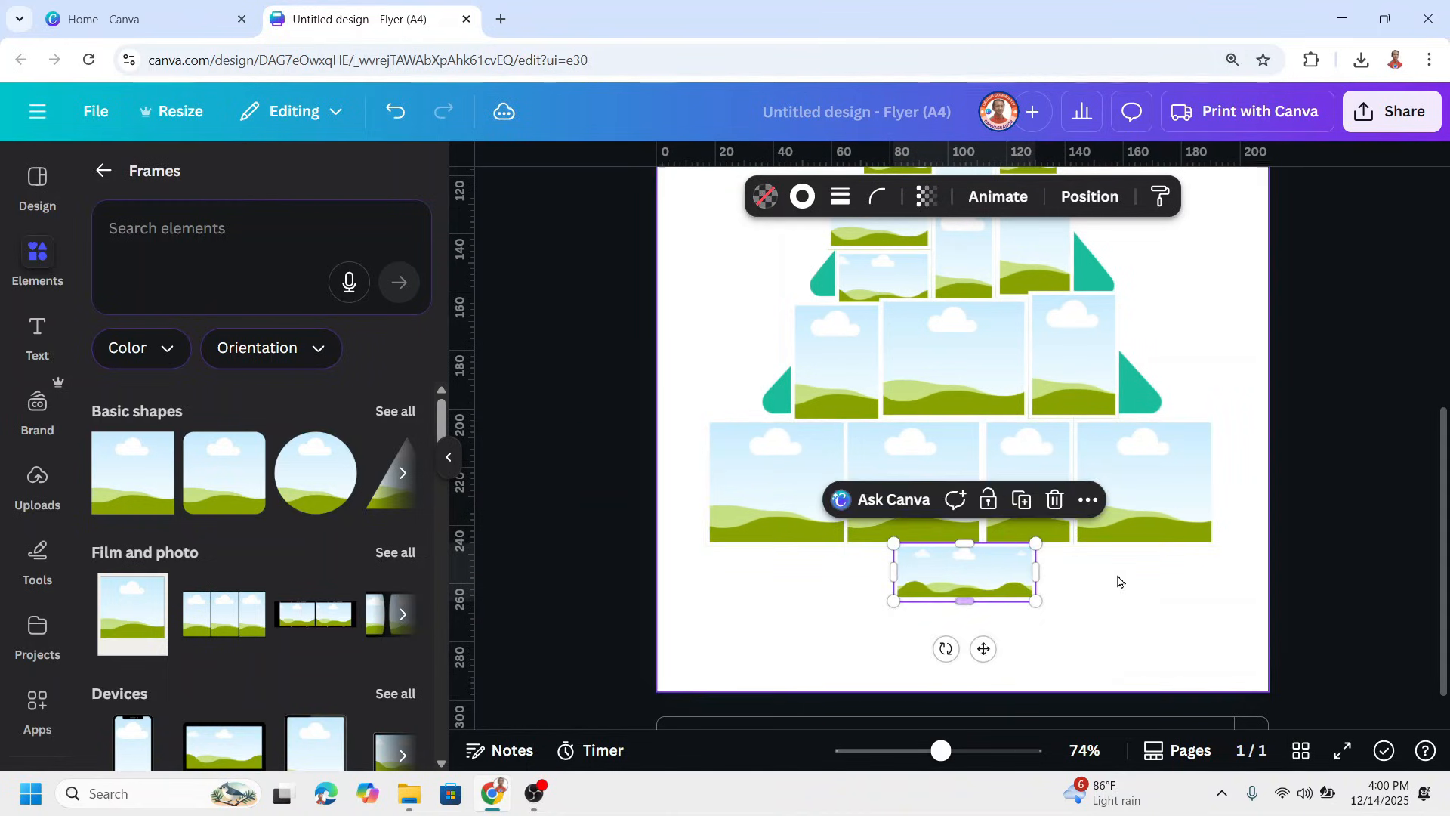
# Fill the frame at the top of the tree with the recently used photo of the family in Santa hats
pyautogui.scroll(-5, 1099, 604)
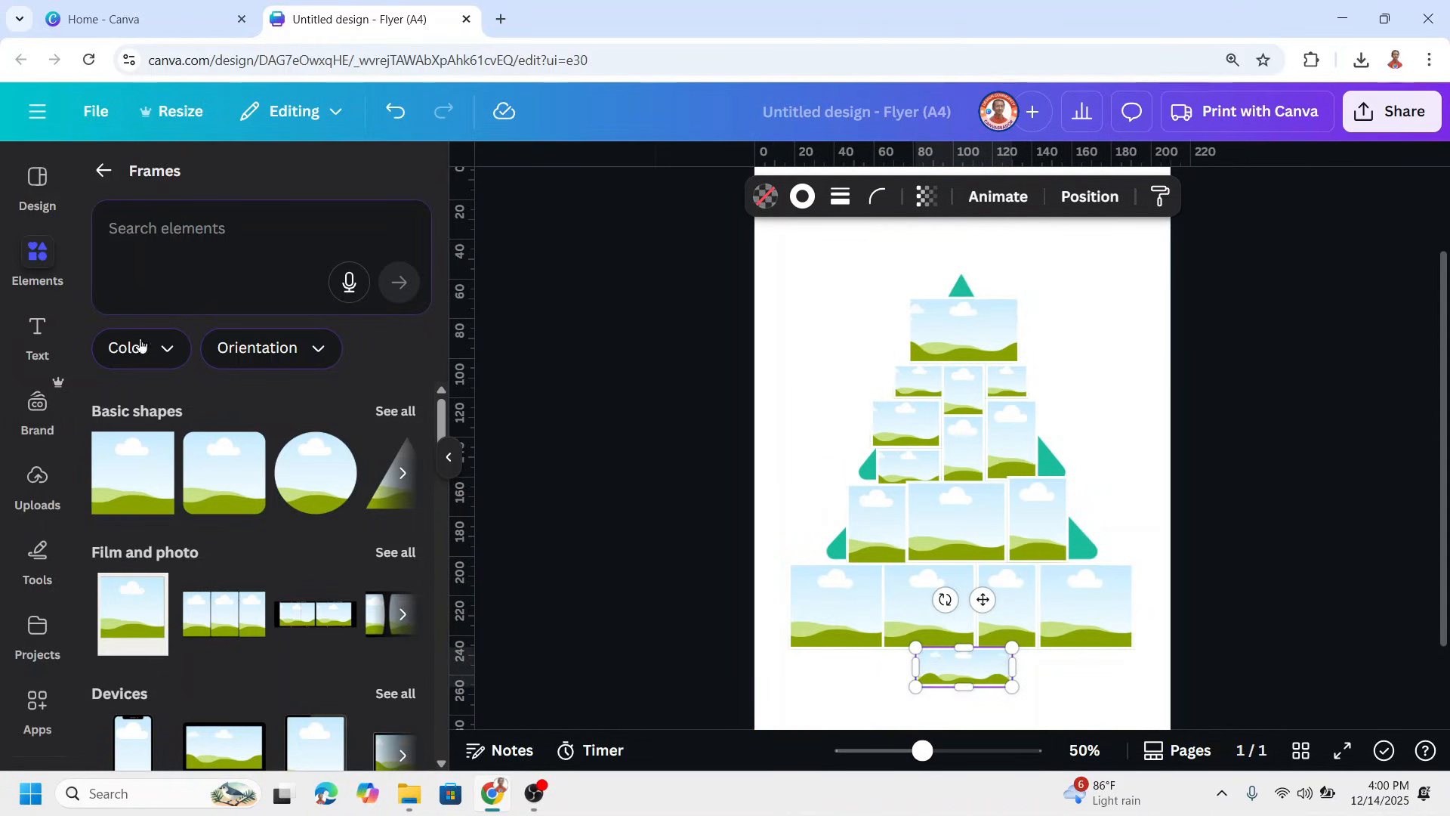
pyautogui.click(105, 172)
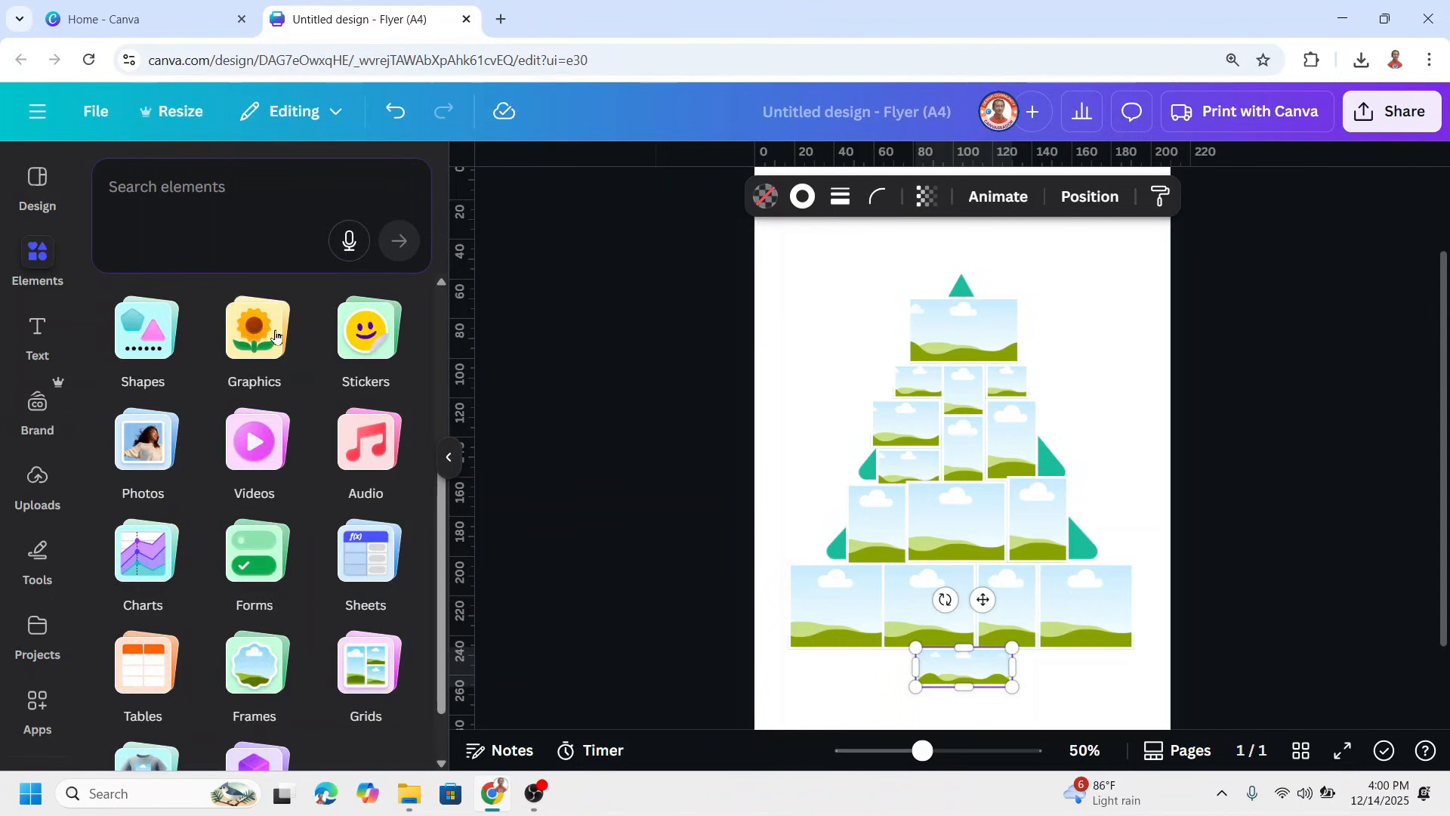
pyautogui.scroll(2, 265, 398)
pyautogui.scroll(3, 338, 410)
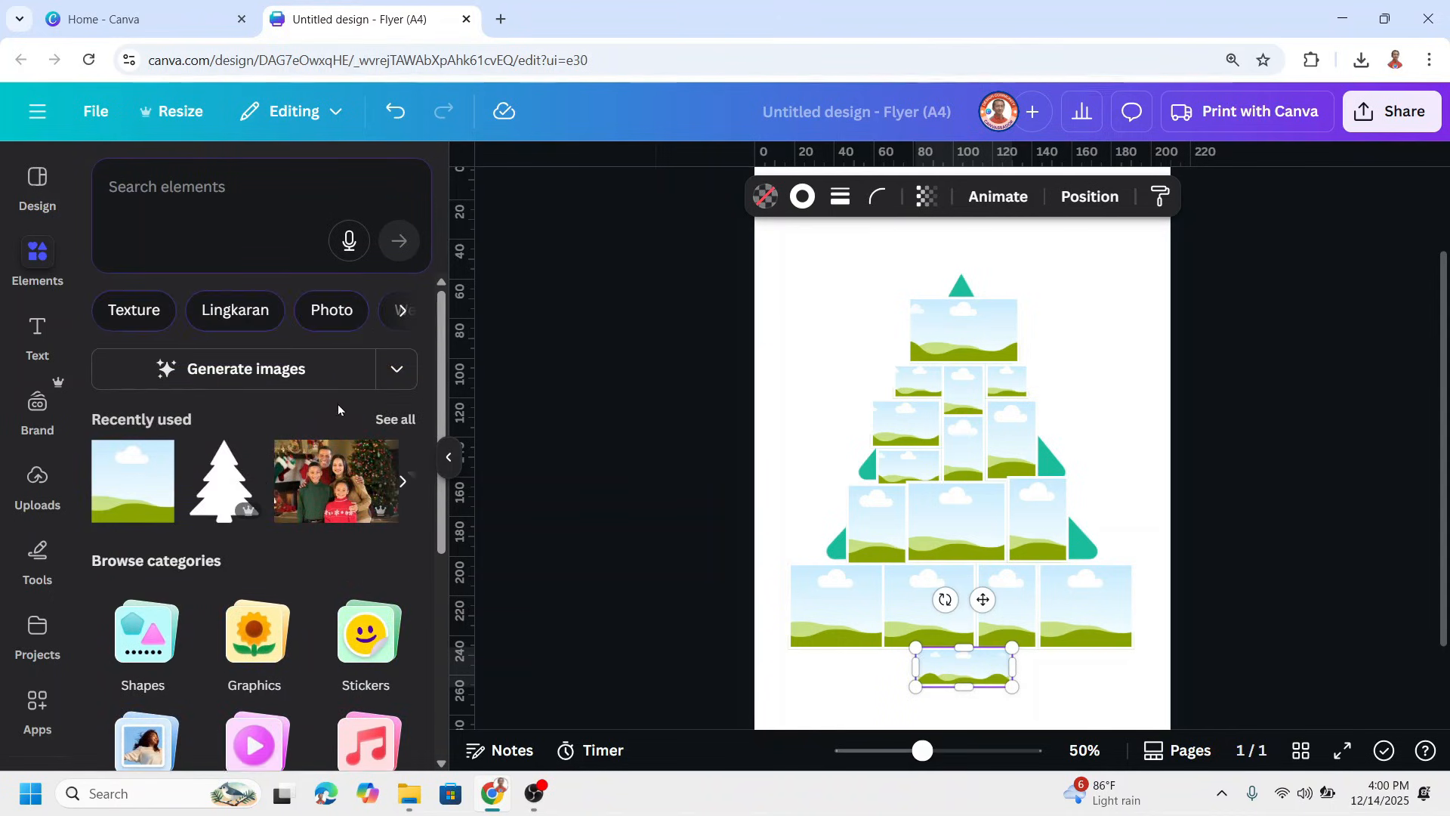
pyautogui.click(402, 422)
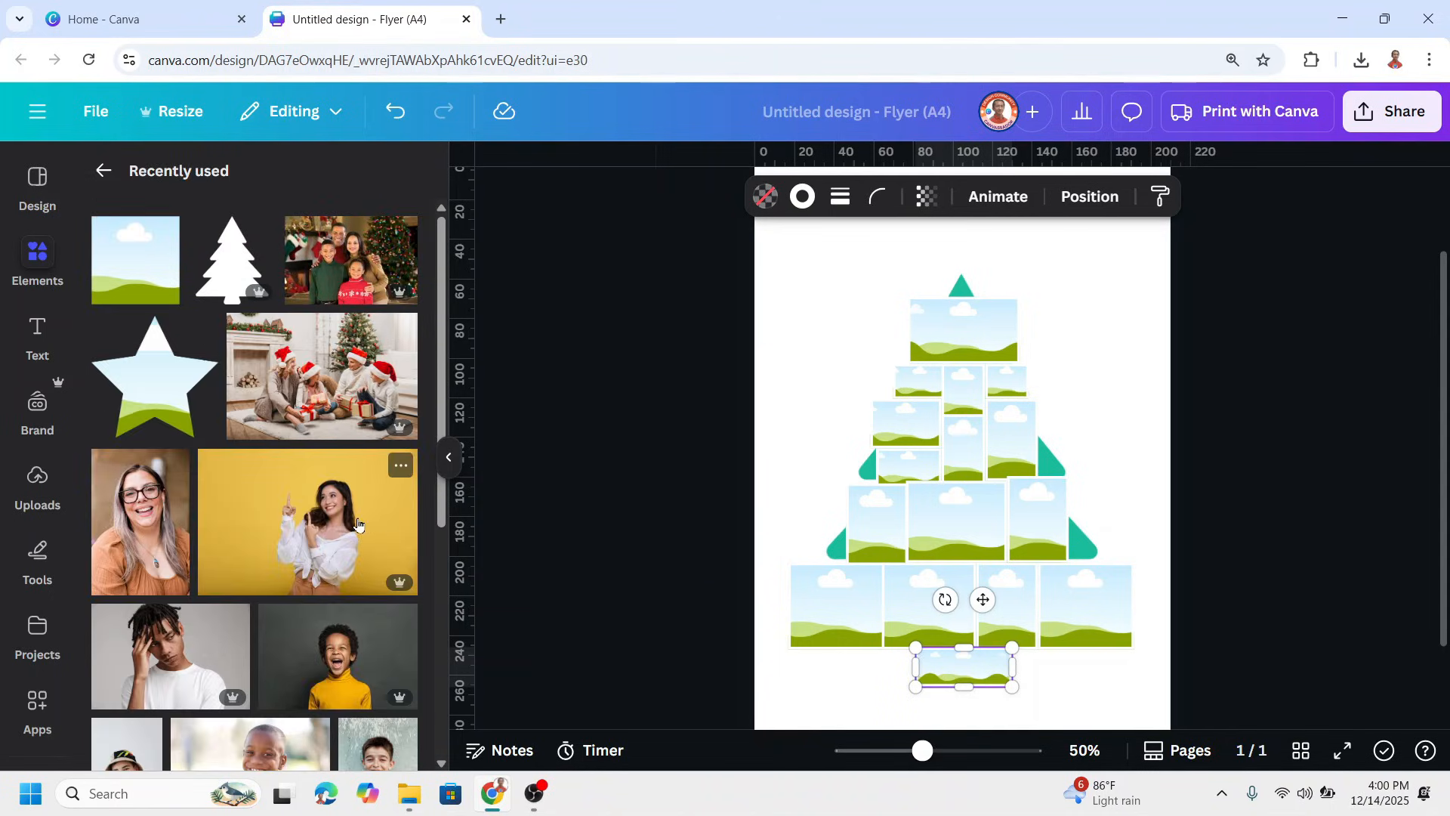
pyautogui.click(338, 391)
pyautogui.moveTo(1007, 368); pyautogui.dragTo(988, 336)
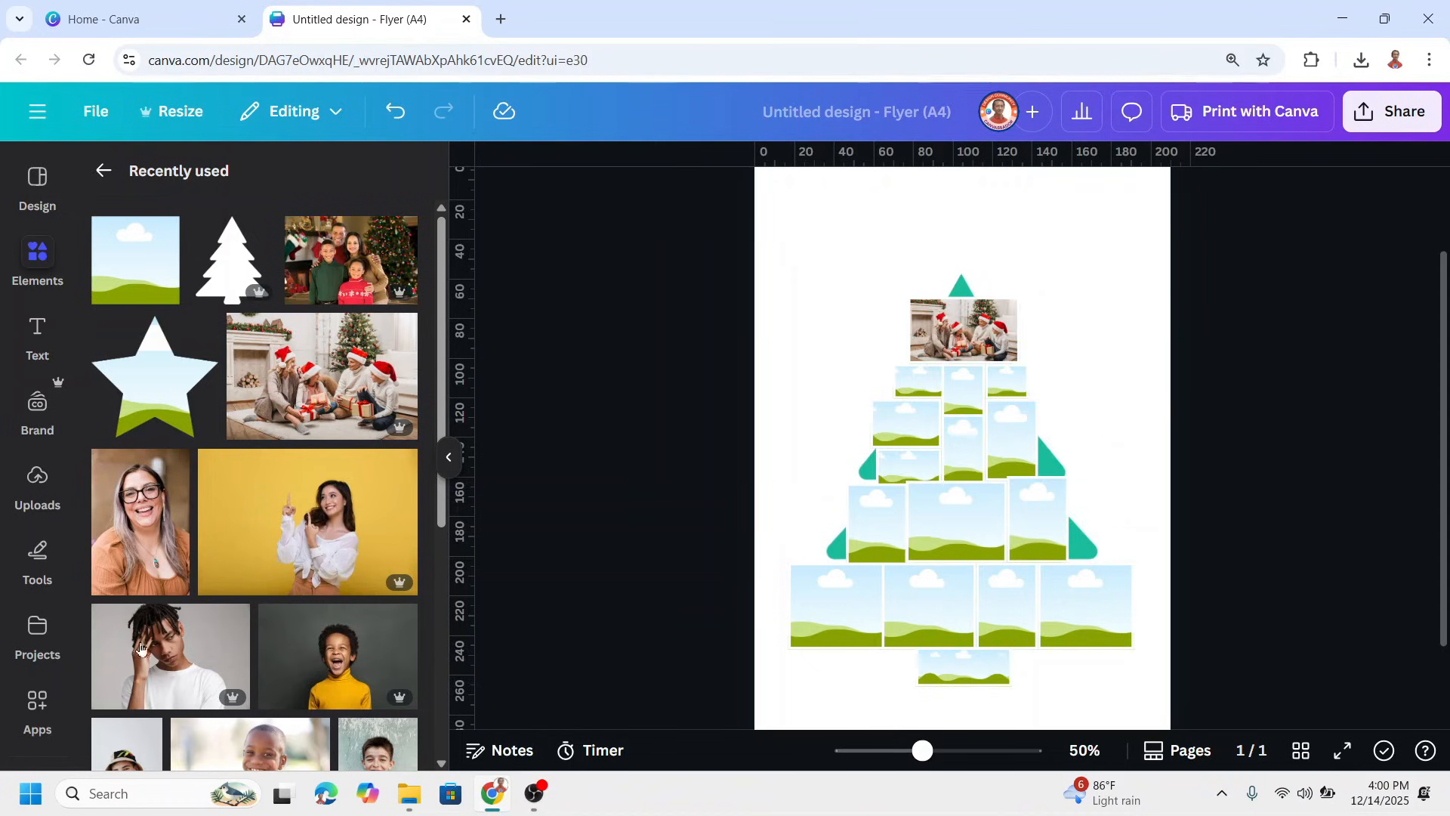
# Fill four second-tier frames and the left and center third-tier frames with recently used portrait photos
pyautogui.click(308, 521)
pyautogui.moveTo(957, 605); pyautogui.dragTo(964, 389)
pyautogui.click(140, 521)
pyautogui.moveTo(918, 467); pyautogui.dragTo(876, 522)
pyautogui.scroll(-2, 391, 610)
pyautogui.click(185, 541)
pyautogui.scroll(-4, 362, 604)
pyautogui.click(392, 684)
pyautogui.scroll(-10, 363, 604)
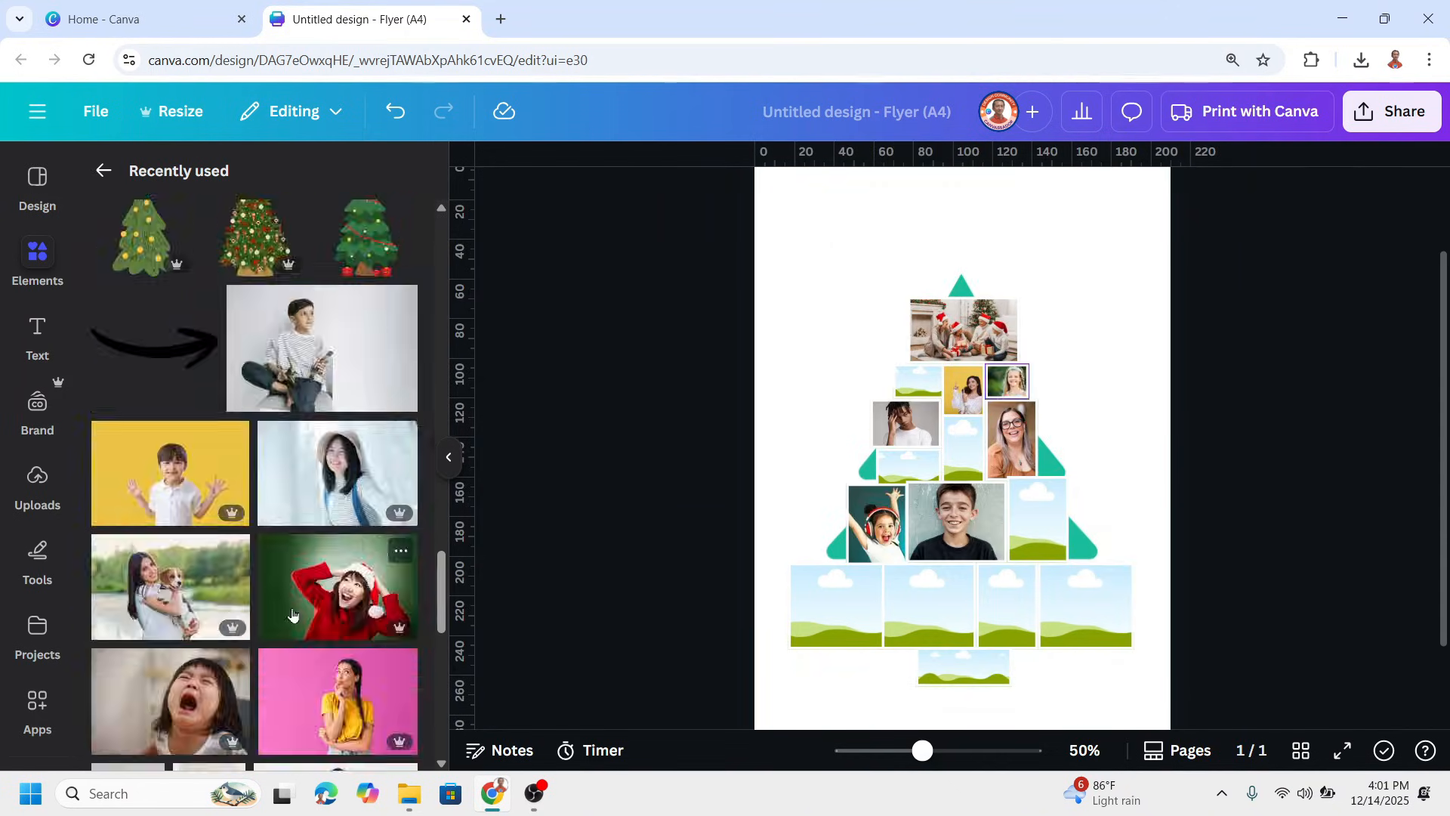
# Fill the remaining tier frames with portraits and the trunk frame with the family photo taken by a Christmas tree
pyautogui.scroll(-10, 207, 643)
pyautogui.click(207, 643)
pyautogui.scroll(10, 337, 604)
pyautogui.moveTo(963, 453); pyautogui.dragTo(908, 466)
pyautogui.click(337, 363)
pyautogui.click(172, 545)
pyautogui.moveTo(963, 469); pyautogui.dragTo(964, 667)
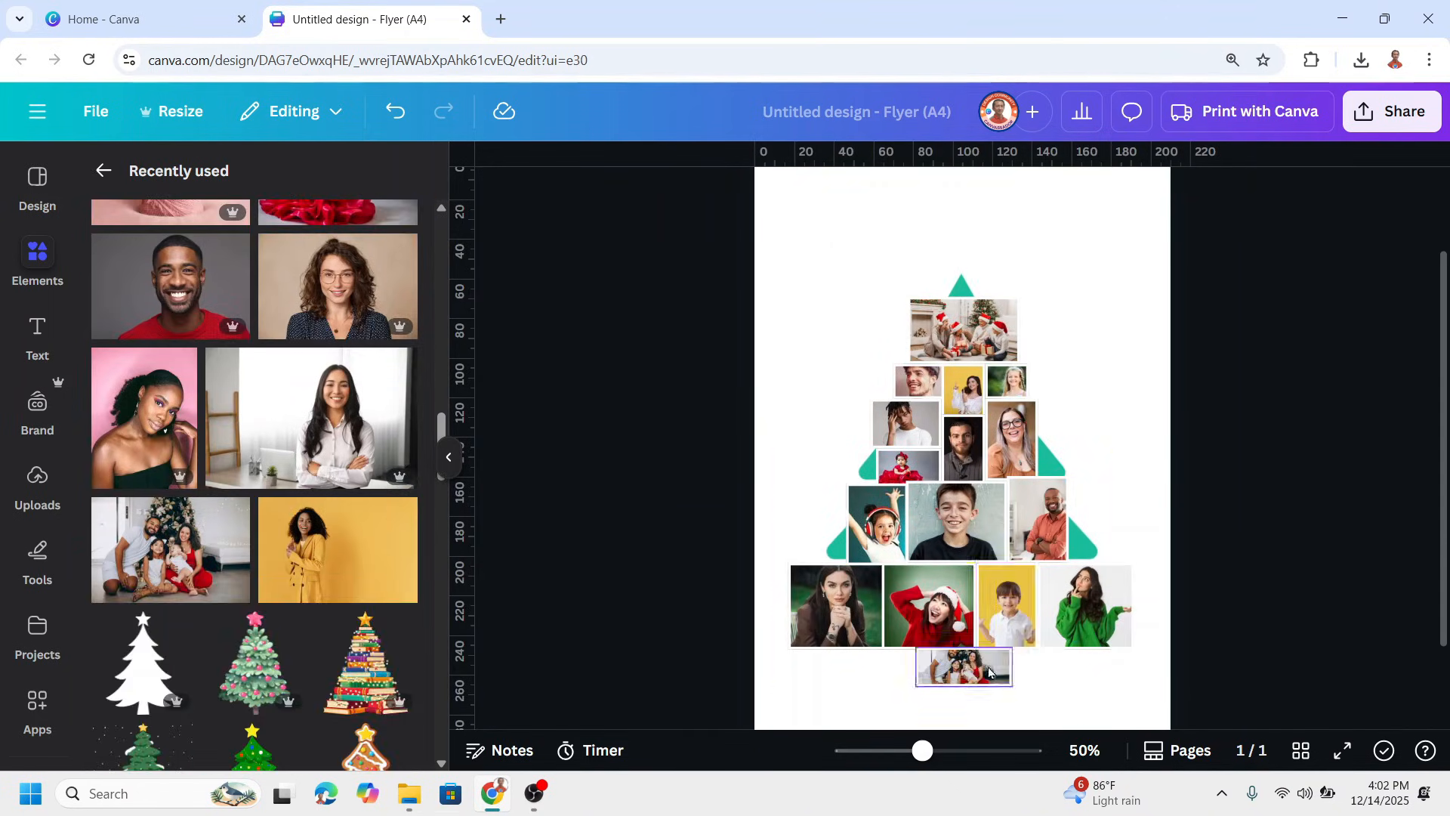
# Move the tree cutout to the front of the layer order so that it masks all the photo frames
pyautogui.click(1011, 330)
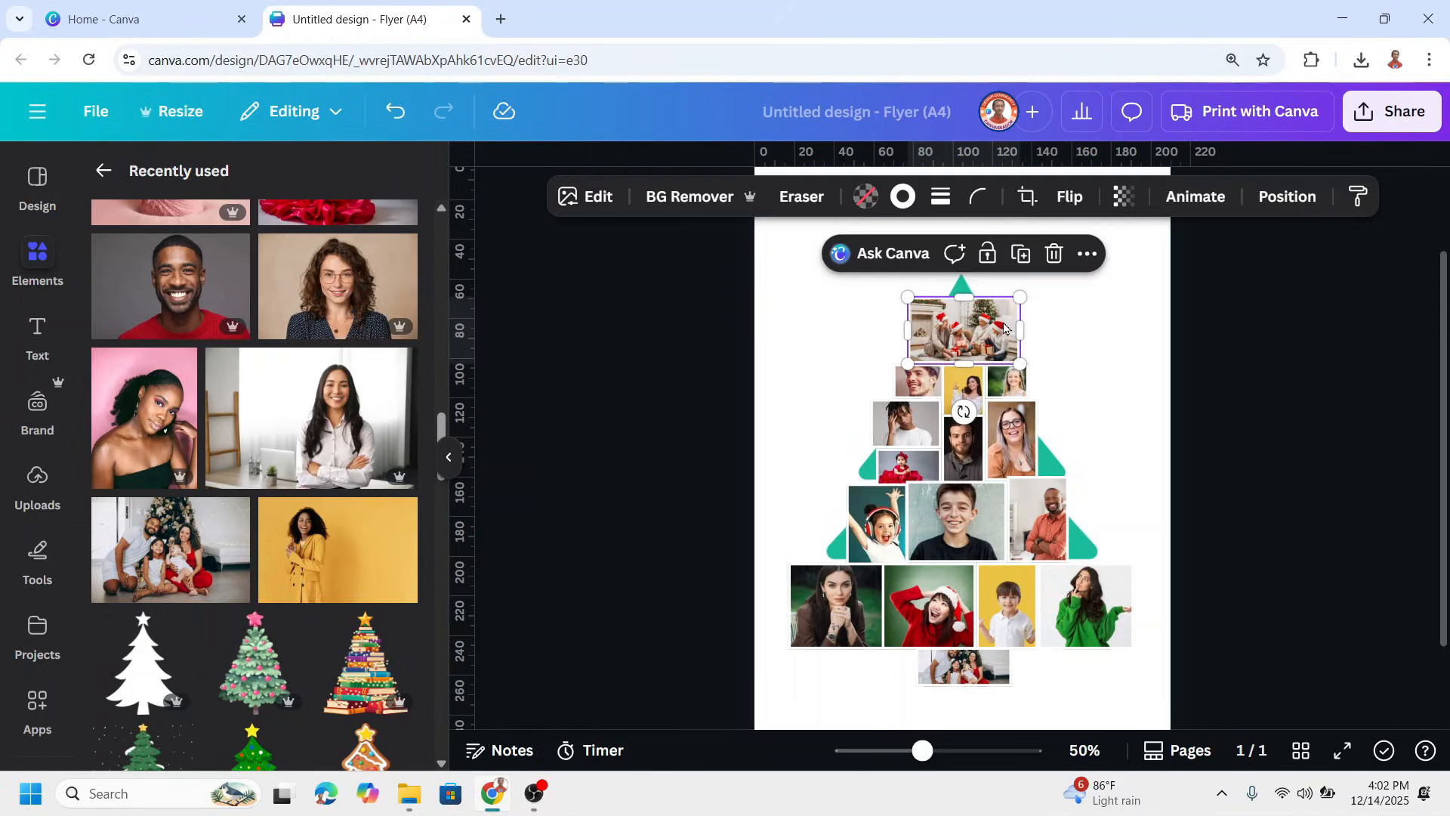
pyautogui.click(1293, 198)
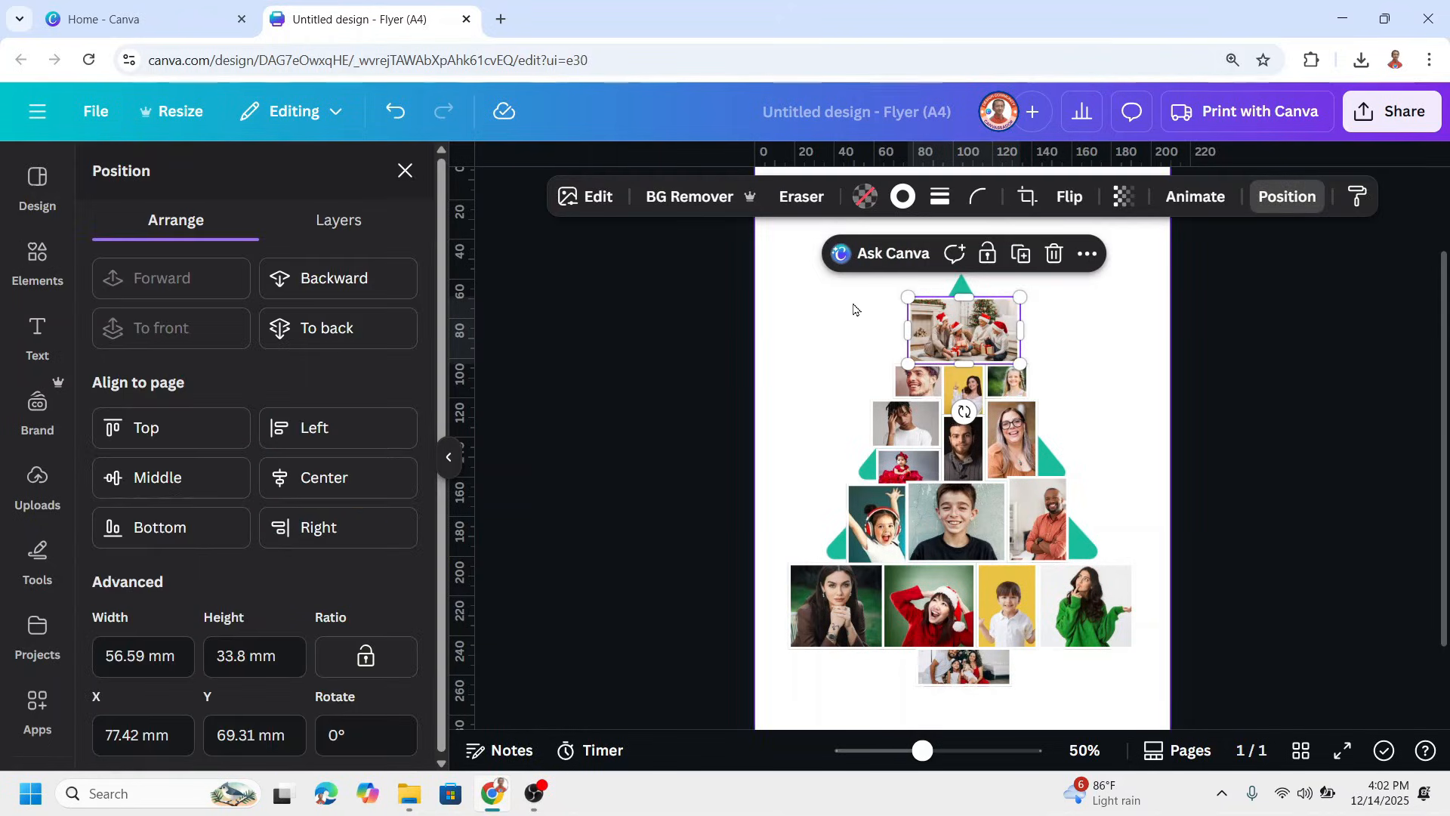
pyautogui.click(332, 228)
pyautogui.scroll(-10, 298, 534)
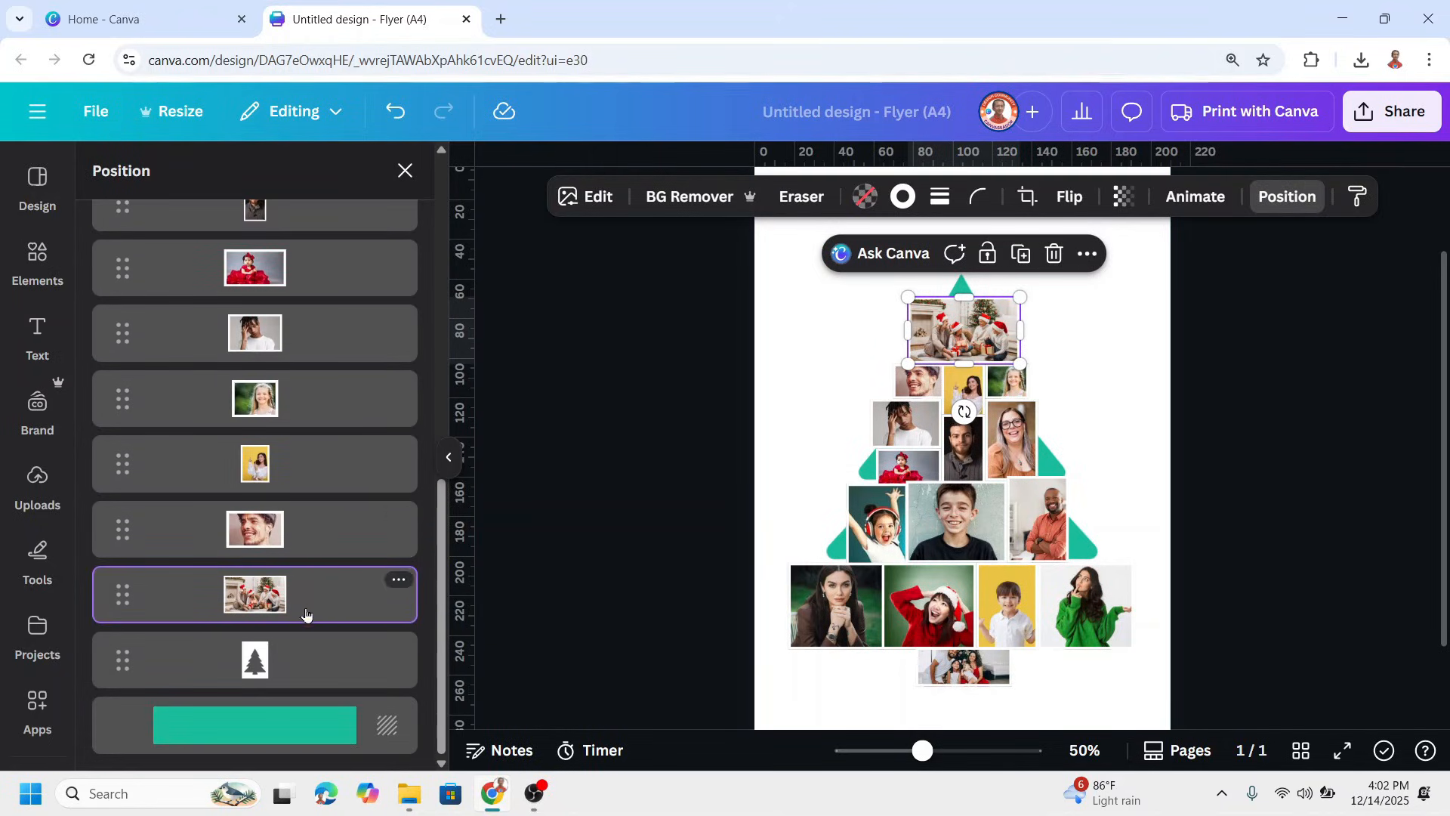
pyautogui.click(313, 671)
pyautogui.moveTo(313, 673); pyautogui.dragTo(314, 355)
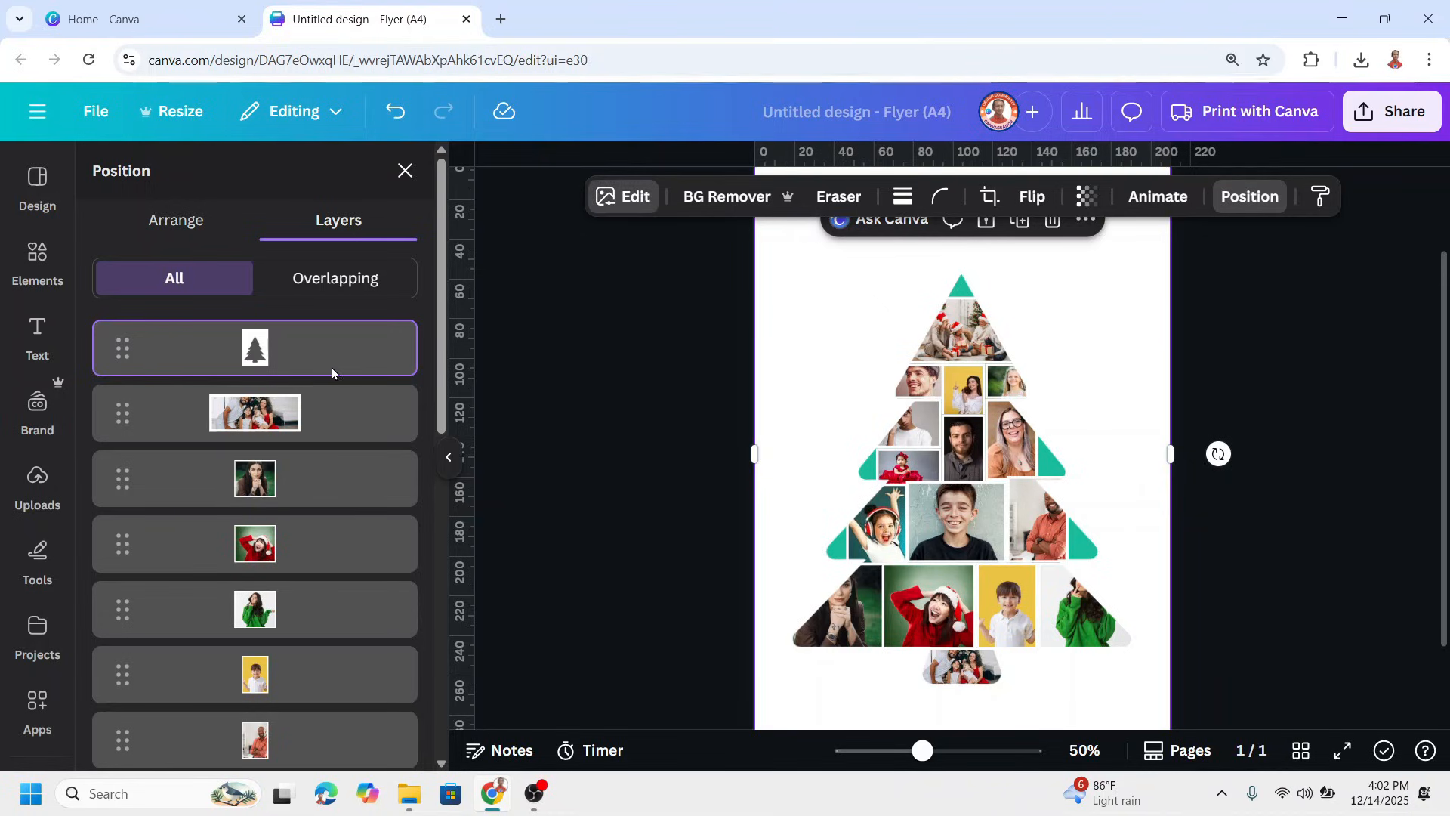
# Apply the Mustard duotone effect to the tree cutout image
pyautogui.scroll(-4, 252, 604)
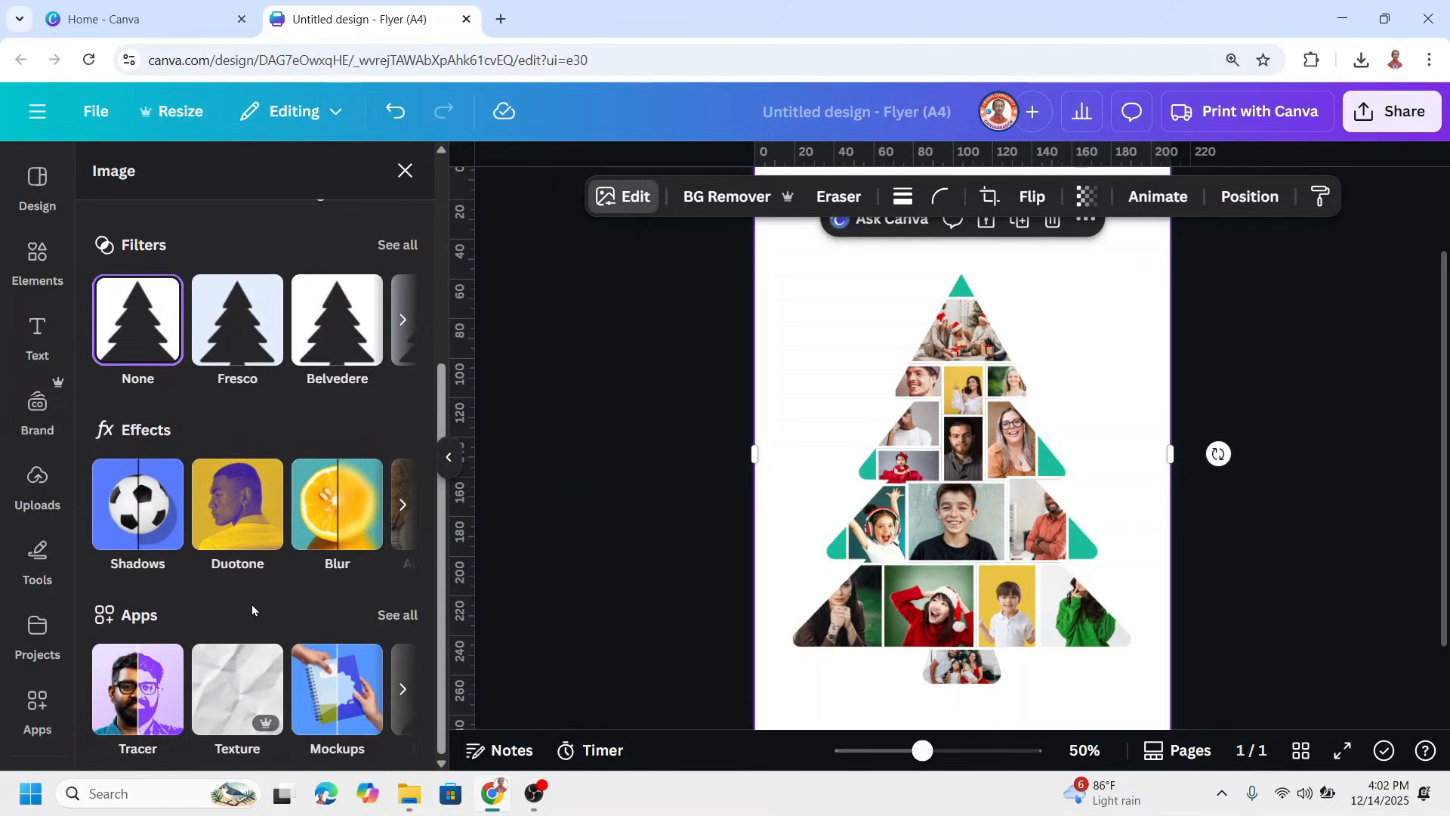
pyautogui.click(244, 518)
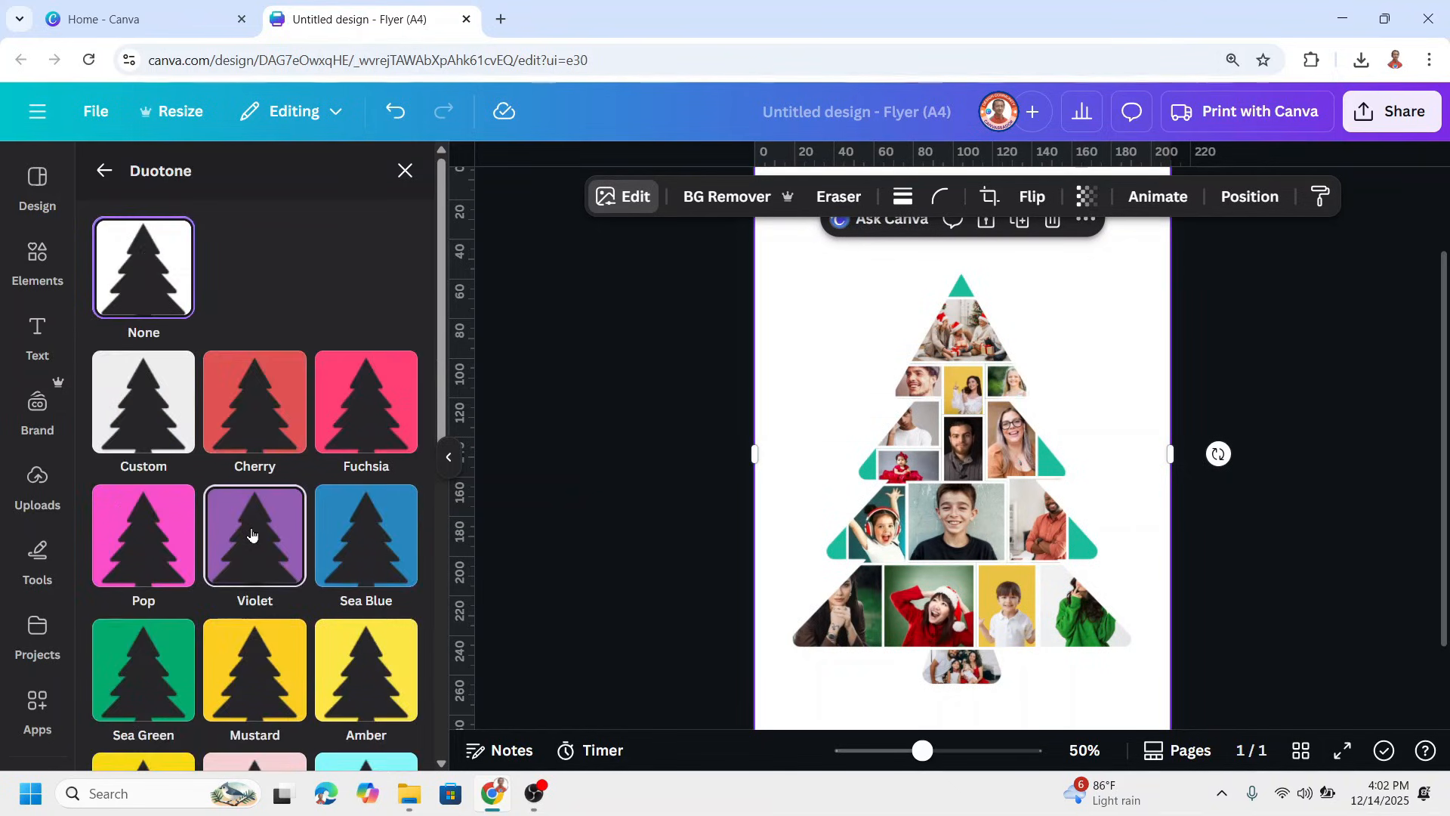
pyautogui.scroll(-3, 252, 534)
pyautogui.click(271, 497)
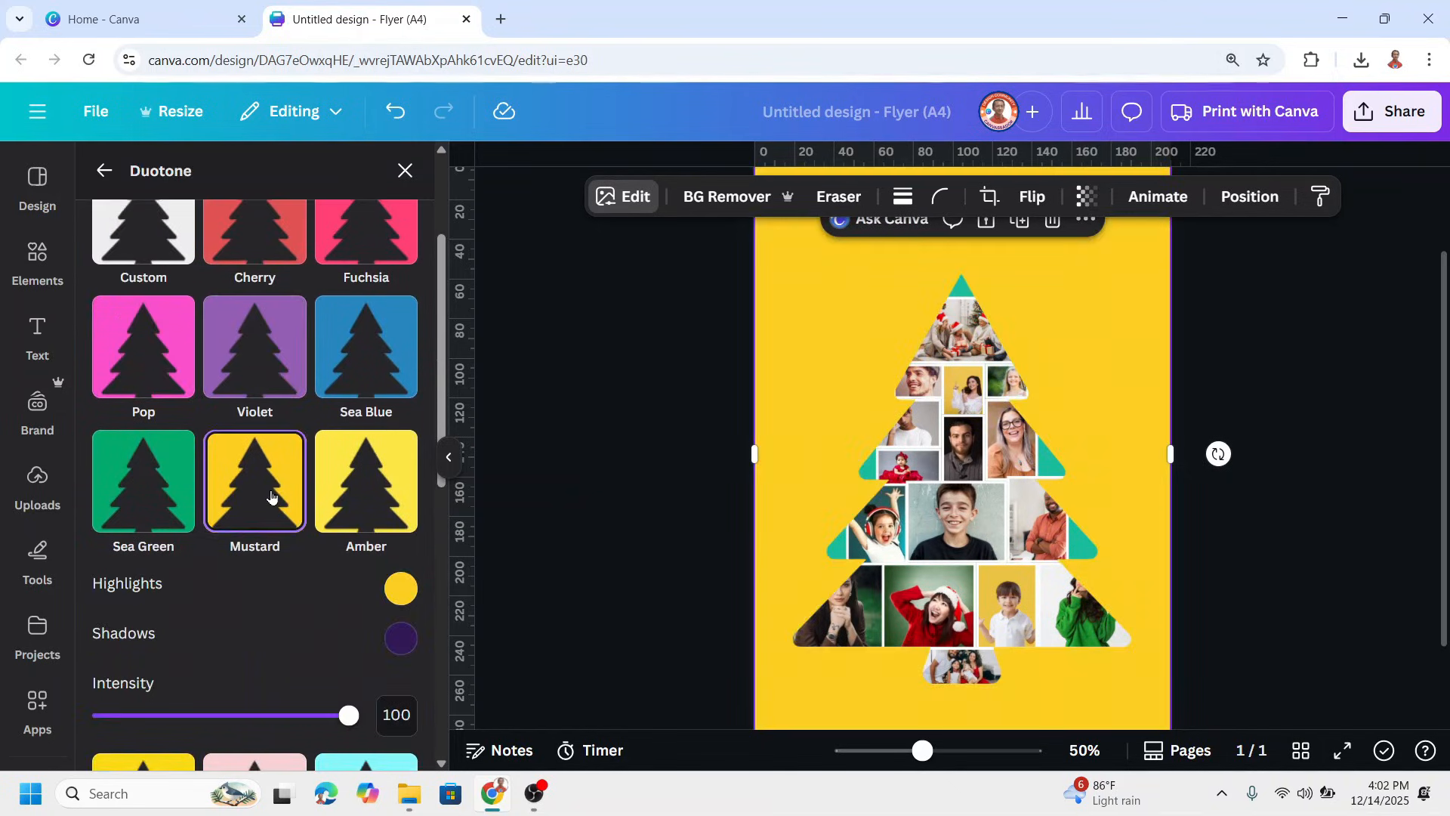
pyautogui.scroll(3, 259, 509)
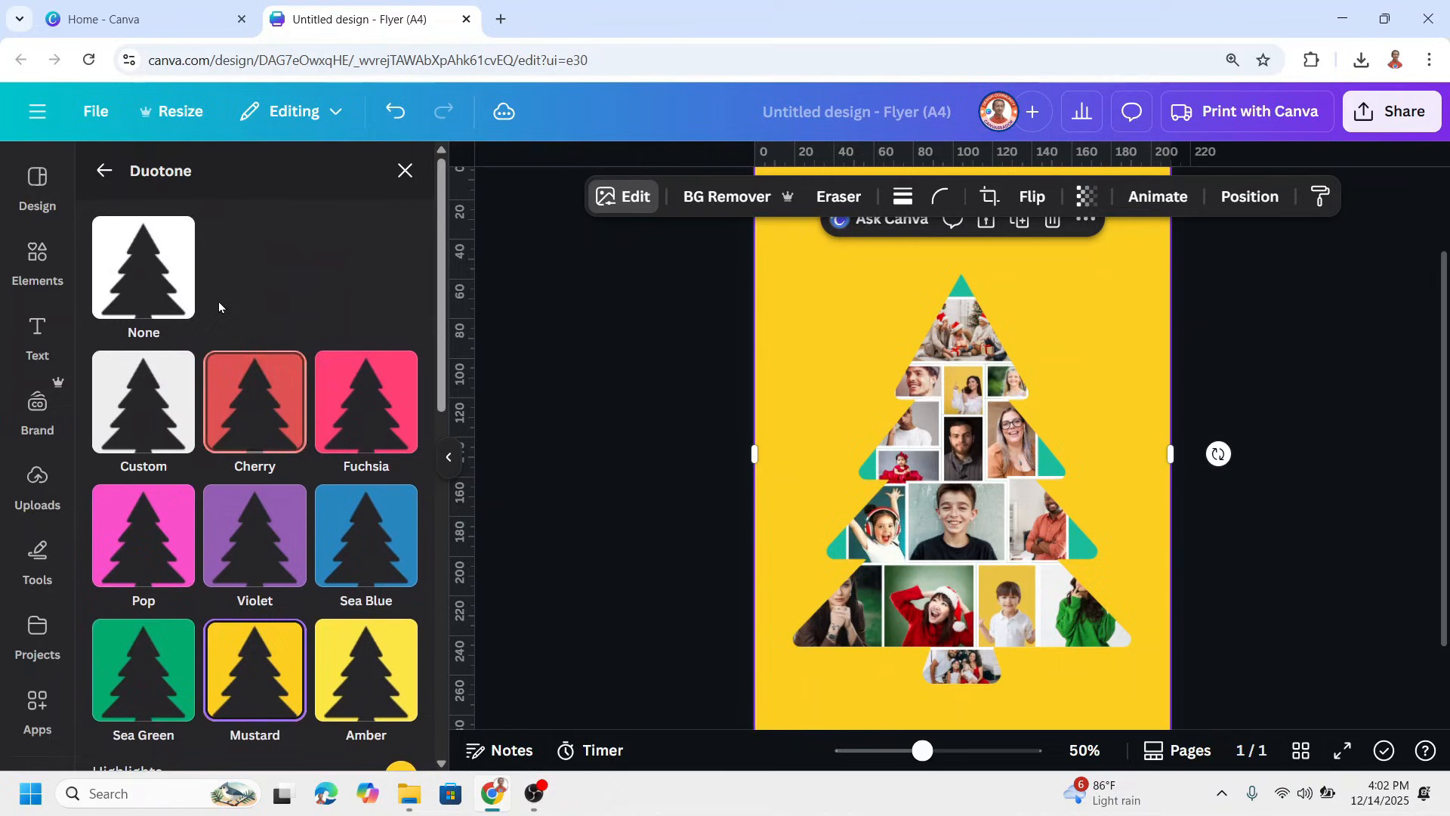
pyautogui.click(105, 172)
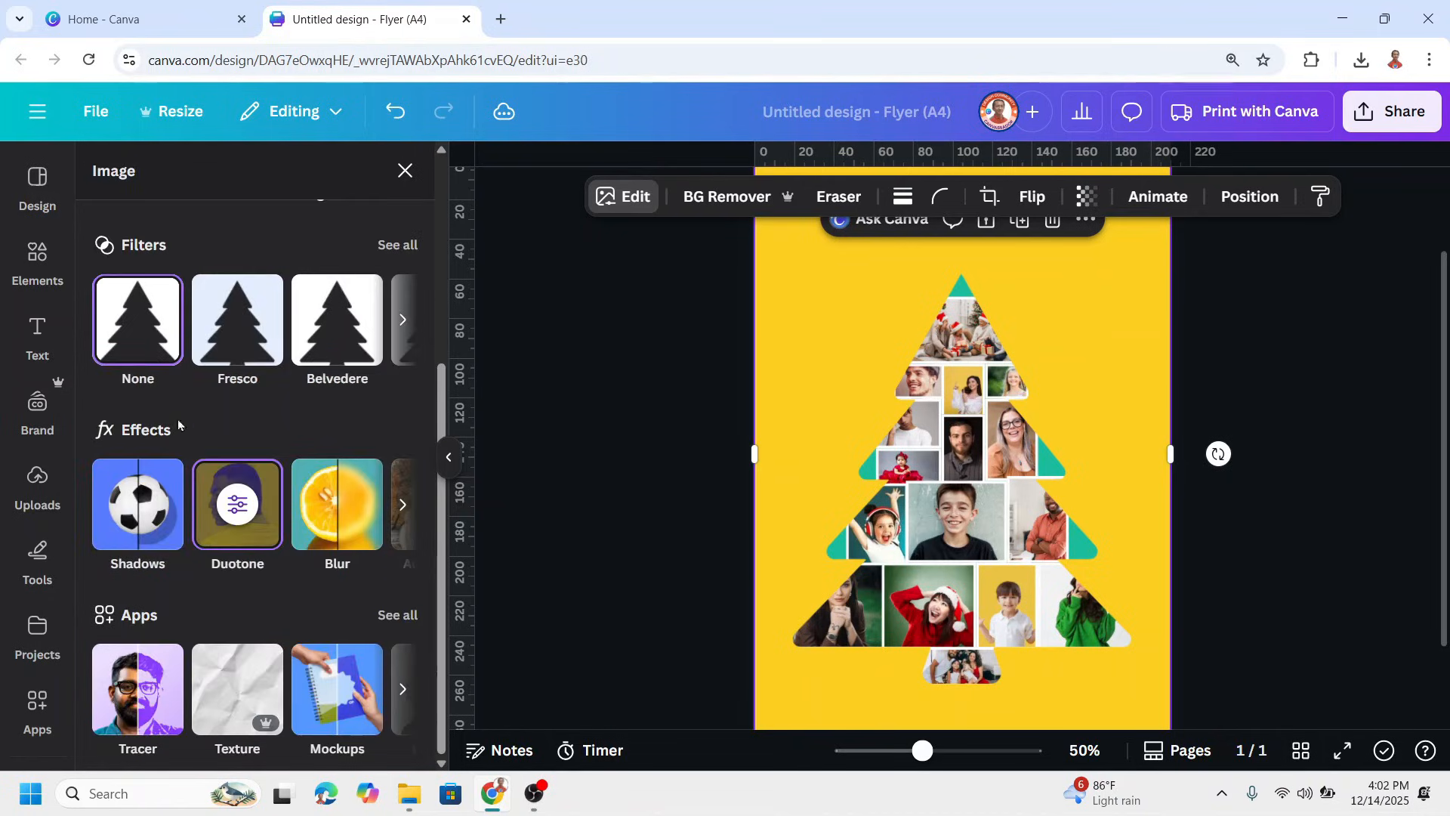
# Add an Outline shadow to the tree cutout in white (#FFFFFF) with size 13
pyautogui.scroll(2, 155, 583)
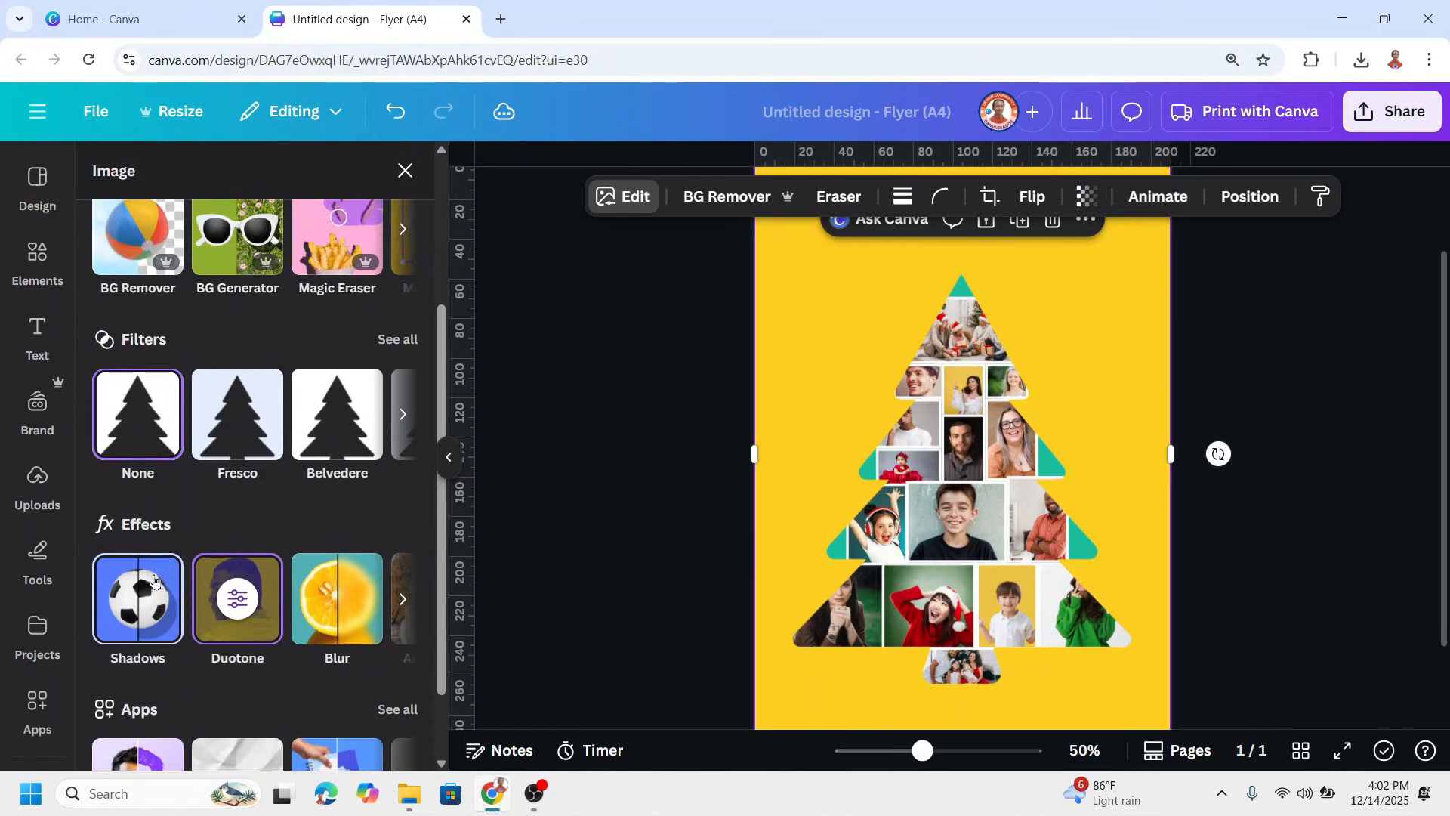
pyautogui.click(150, 604)
pyautogui.click(380, 412)
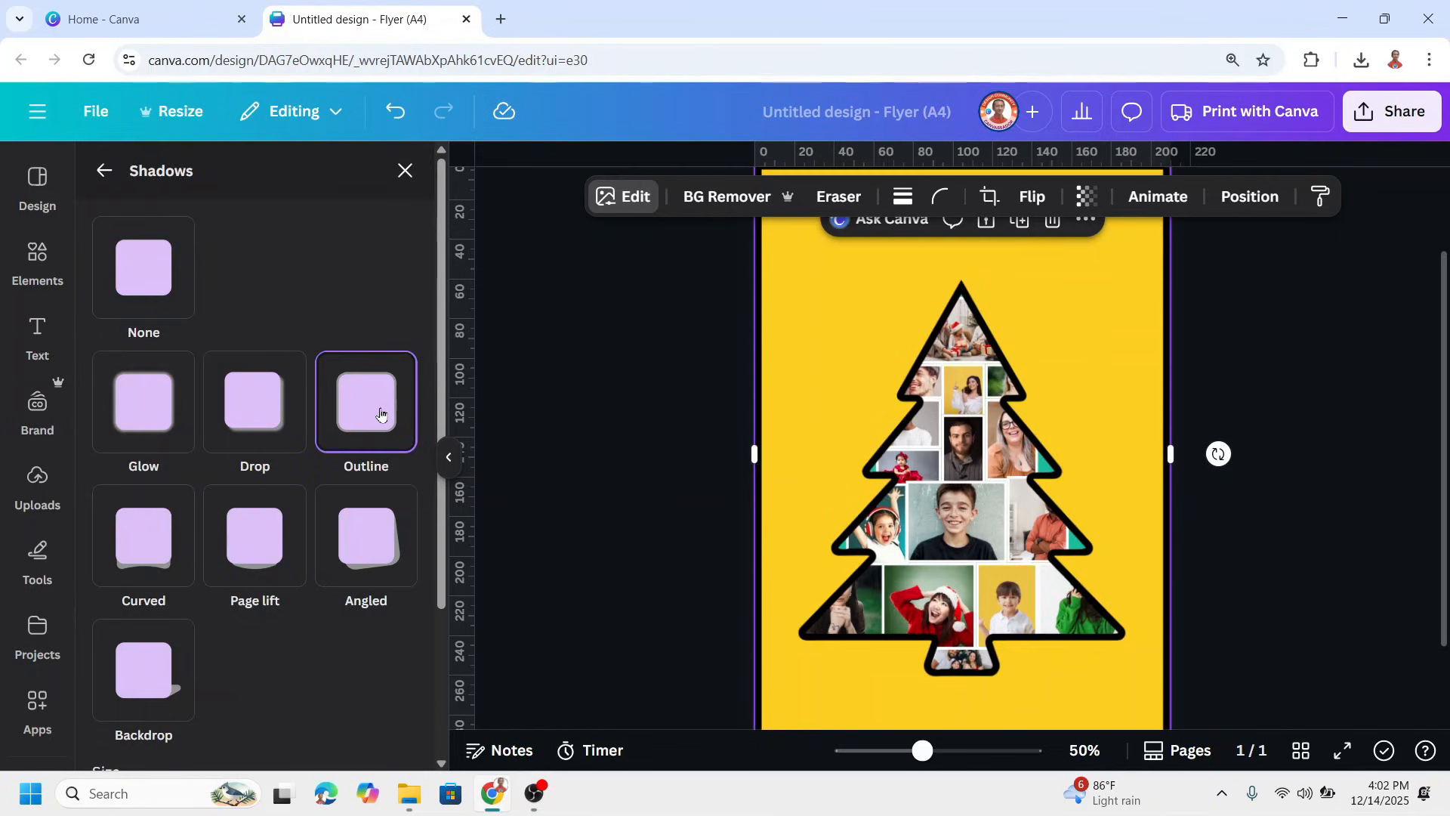
pyautogui.scroll(-3, 329, 569)
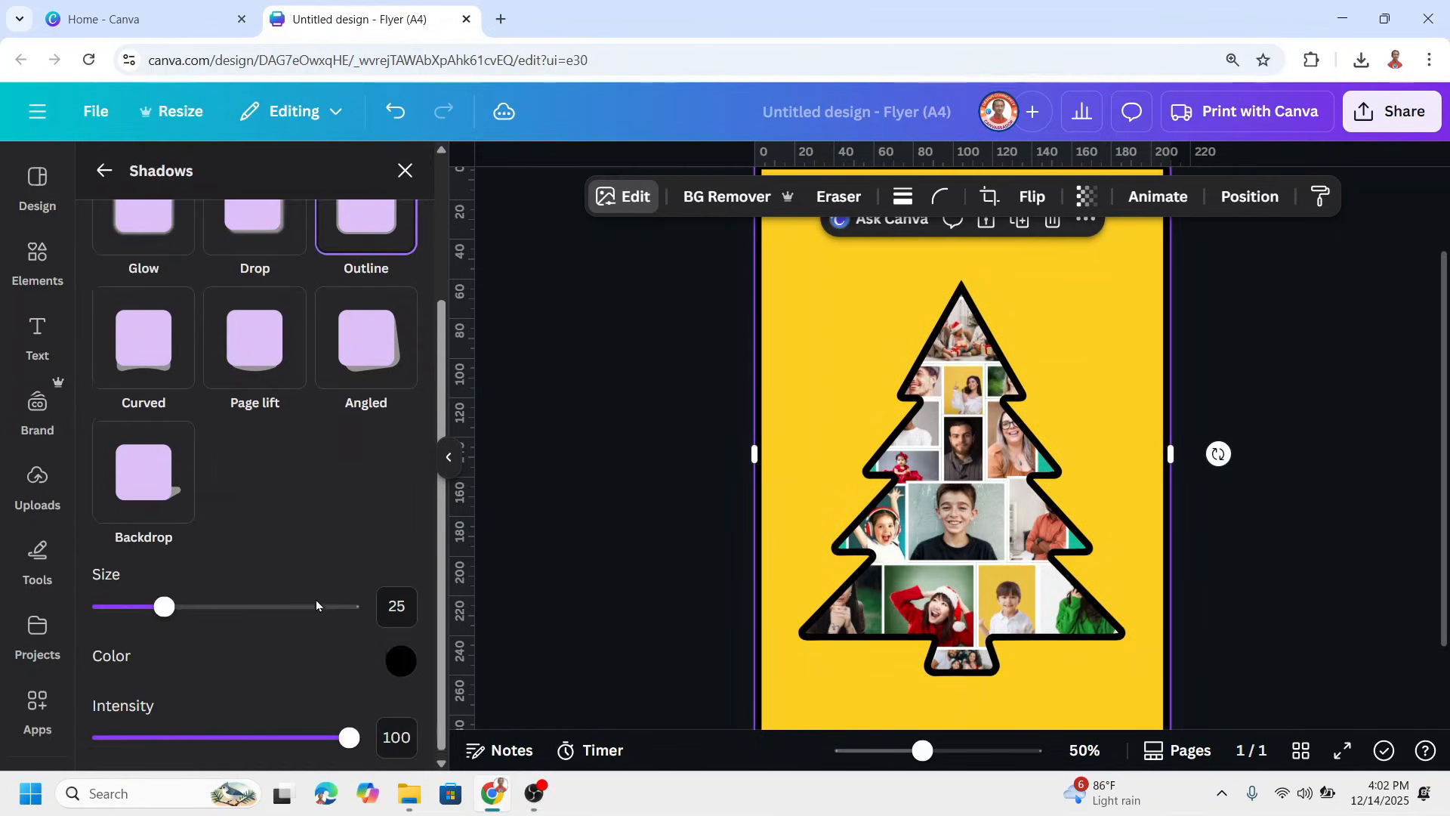
pyautogui.click(401, 657)
pyautogui.moveTo(423, 441); pyautogui.dragTo(372, 398)
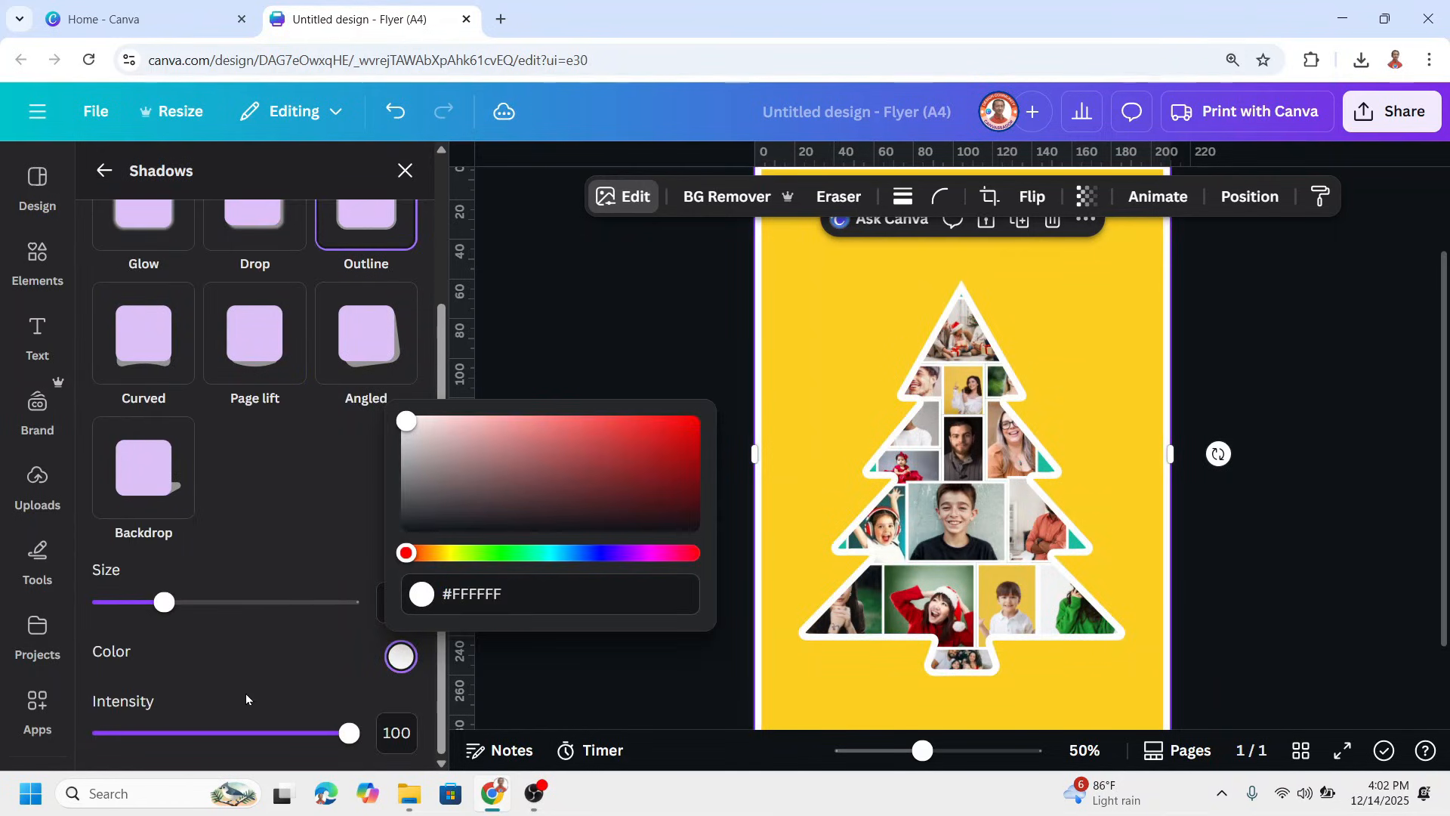
pyautogui.moveTo(163, 602); pyautogui.dragTo(133, 613)
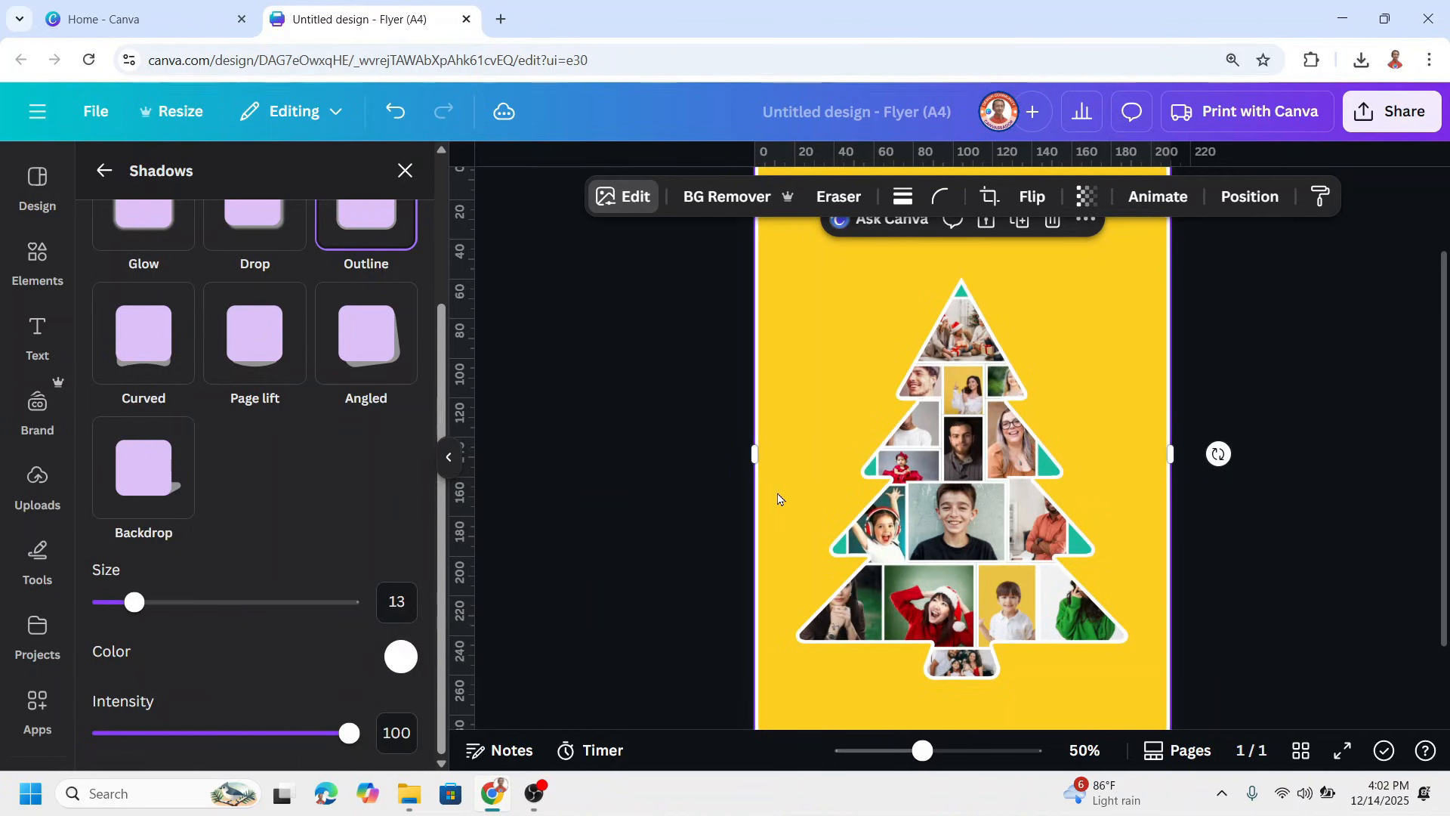
# Enlarge the tree cutout slightly beyond the page edges so that its white outer border falls outside the page
pyautogui.click(782, 548)
pyautogui.scroll(-1, 774, 638)
pyautogui.moveTo(752, 650); pyautogui.dragTo(746, 657)
pyautogui.scroll(2, 1118, 486)
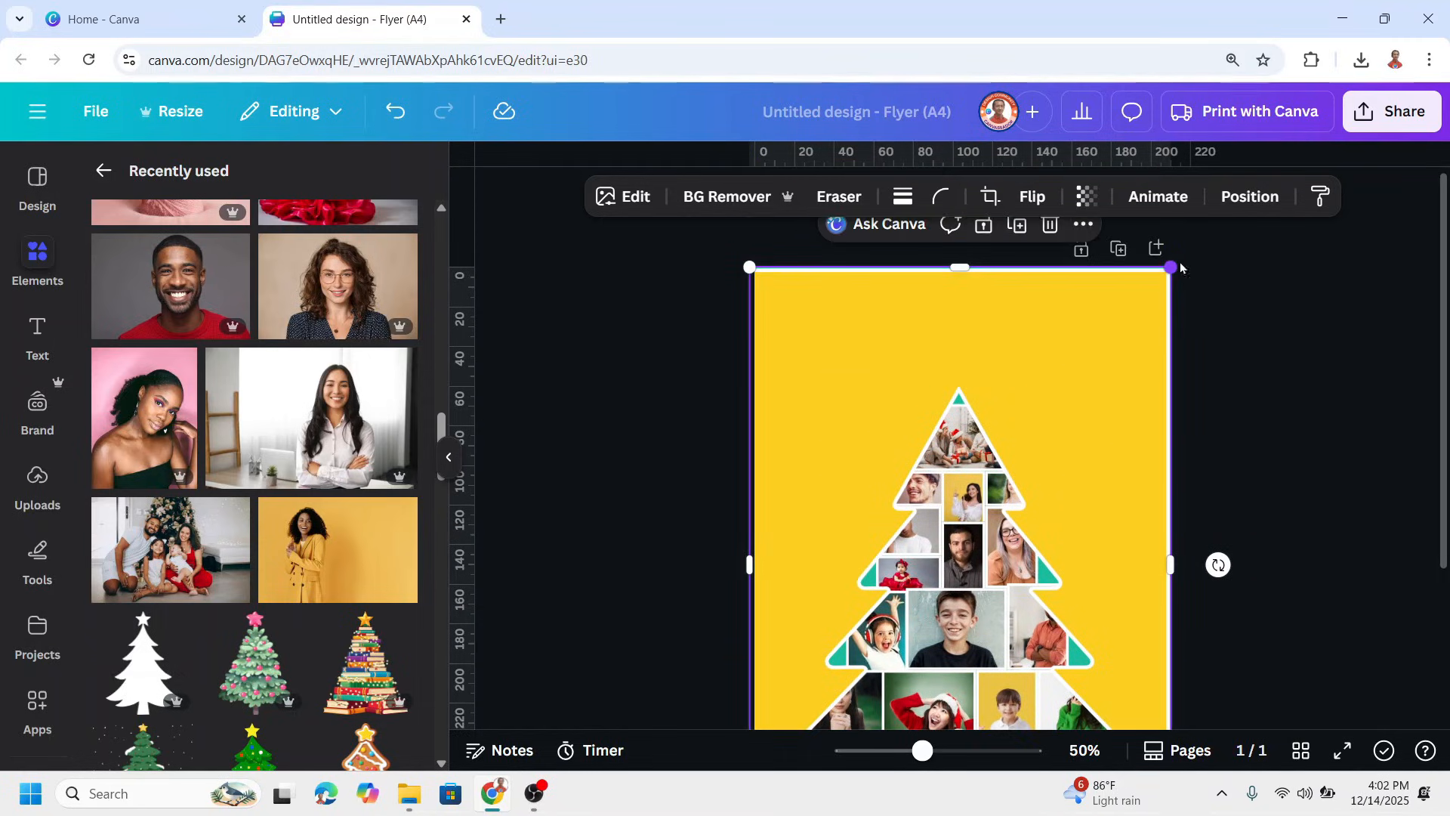
pyautogui.moveTo(1182, 268); pyautogui.dragTo(1188, 266)
# Crop the tree cutout back from its right edge and shift the man's photo leftward within the right third-tier frame
pyautogui.scroll(-1, 1222, 497)
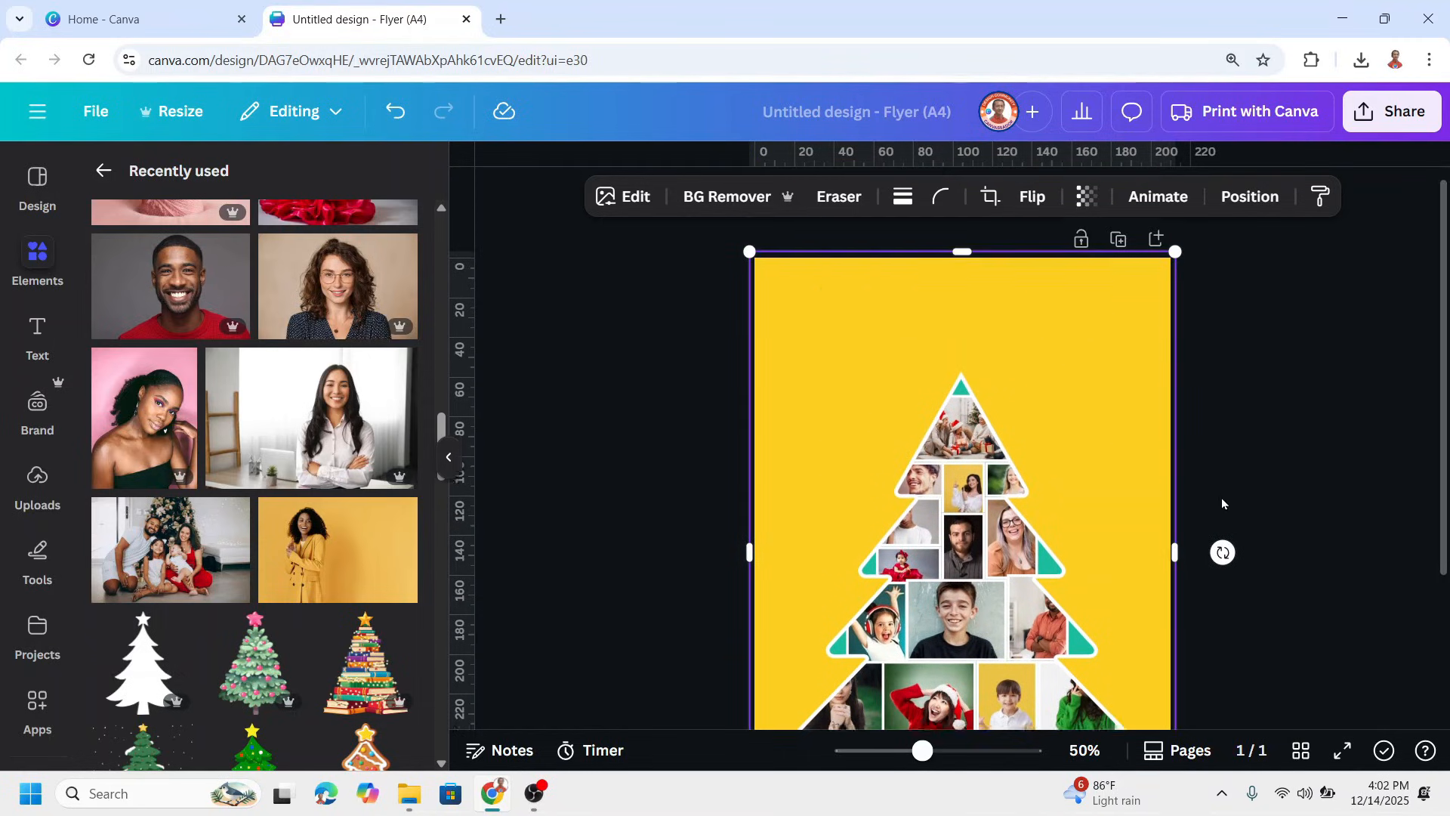
pyautogui.moveTo(1172, 470); pyautogui.dragTo(931, 511)
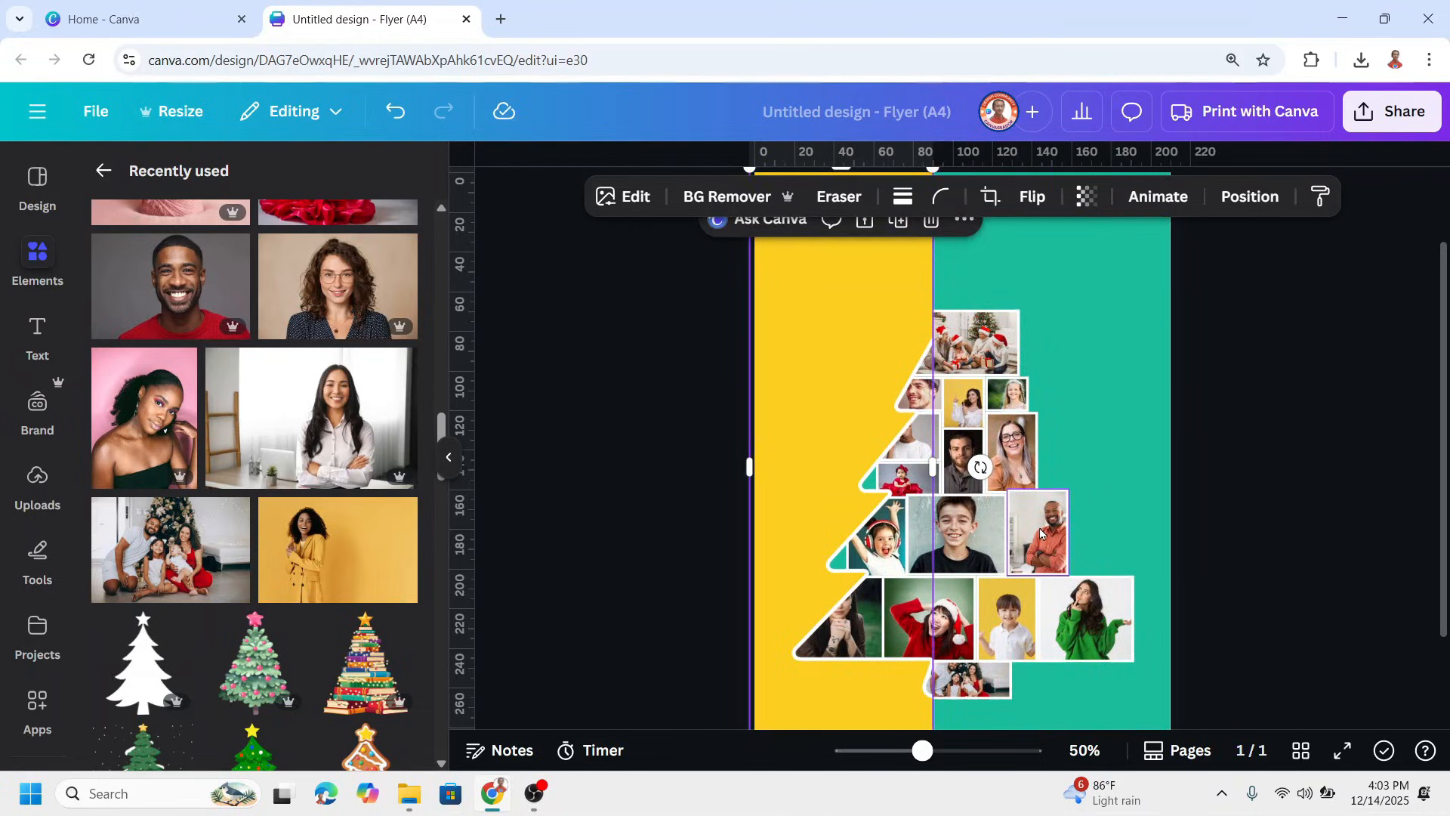
pyautogui.click(1040, 528)
pyautogui.doubleClick(1041, 529)
pyautogui.moveTo(1034, 538); pyautogui.dragTo(1010, 543)
pyautogui.click(1144, 400)
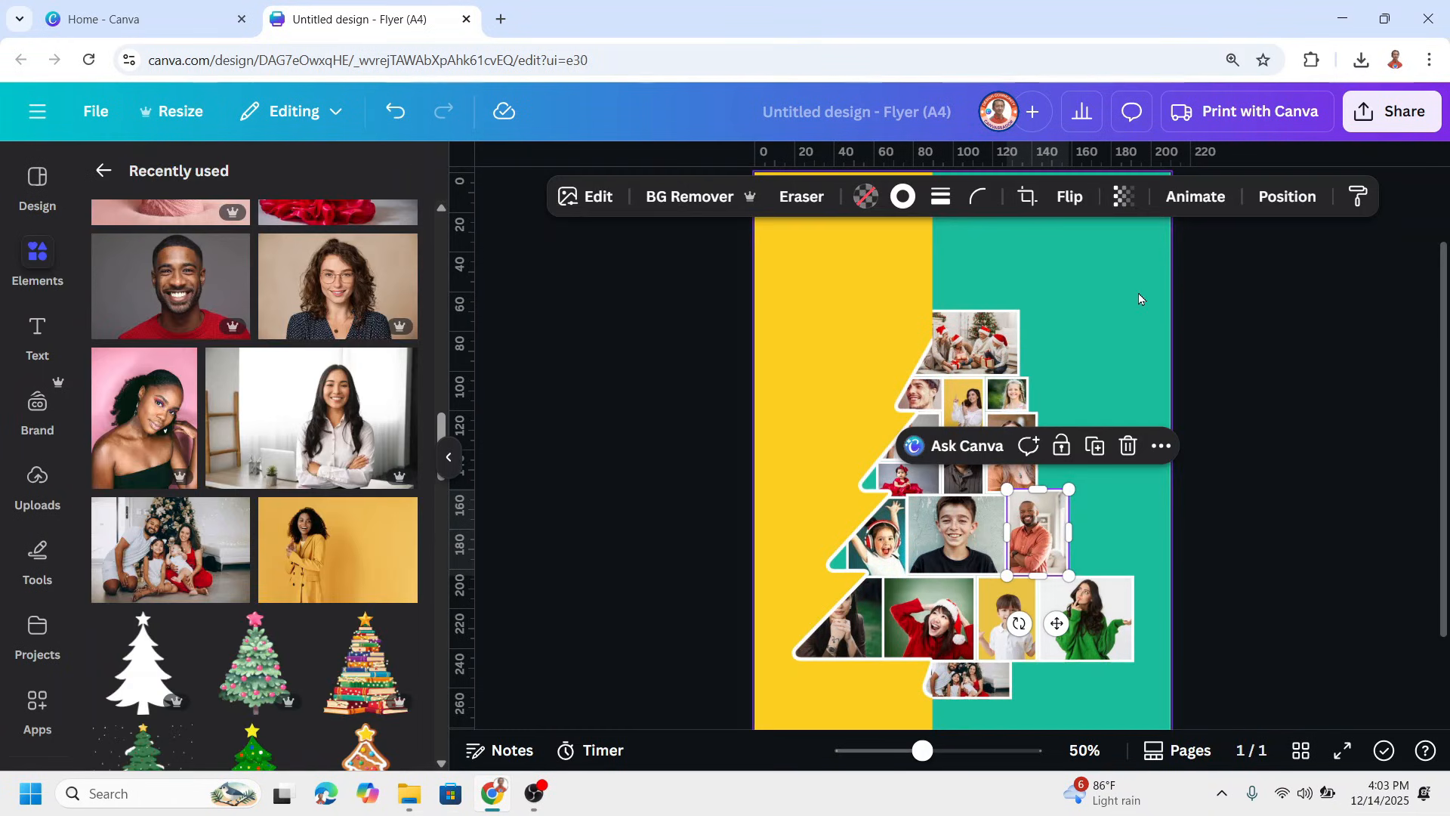
# Change the page background to the default solid green and extend the tree cutout back across the full page width
pyautogui.click(1084, 294)
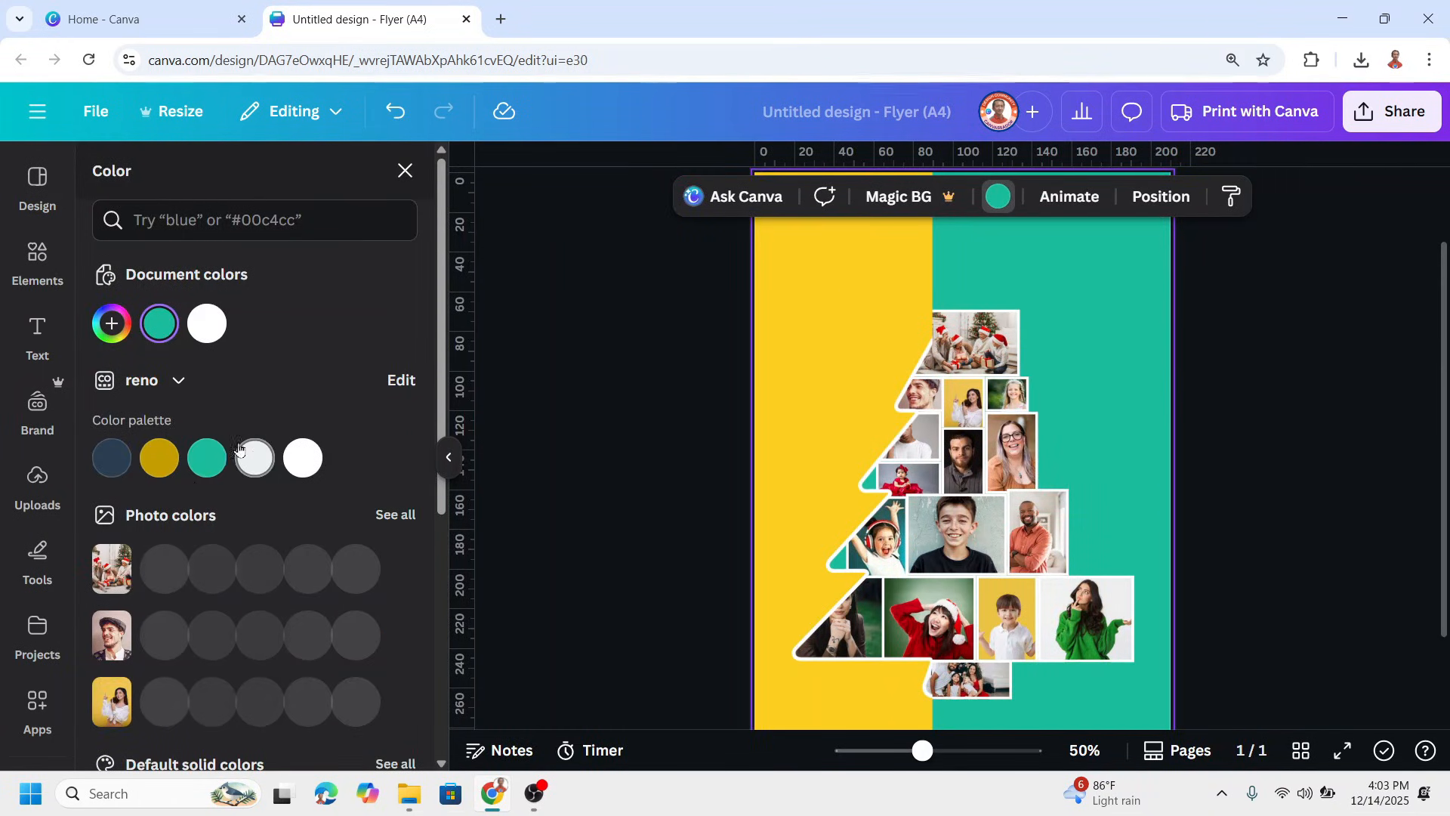
pyautogui.scroll(-5, 198, 504)
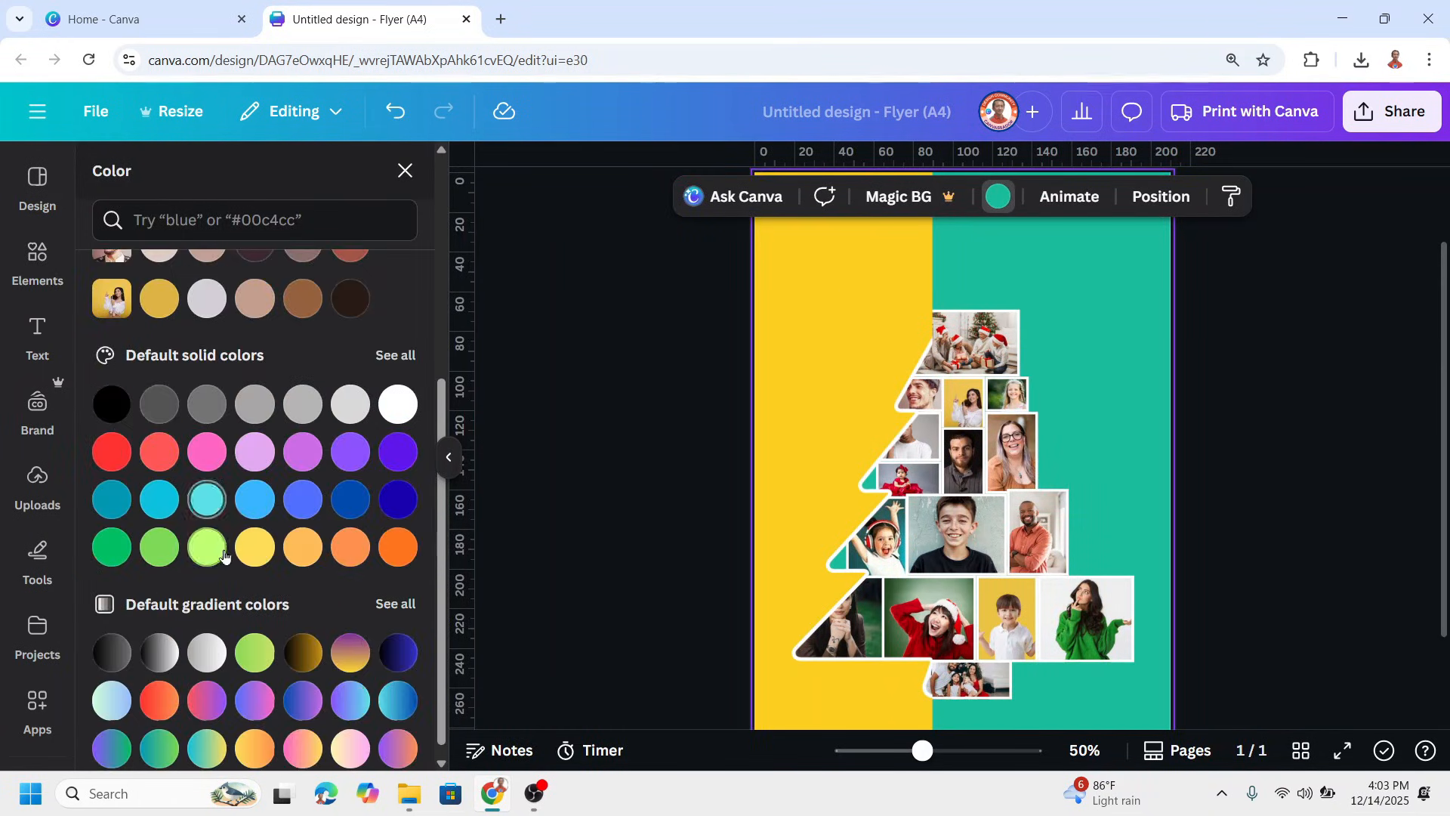
pyautogui.click(112, 534)
pyautogui.click(848, 315)
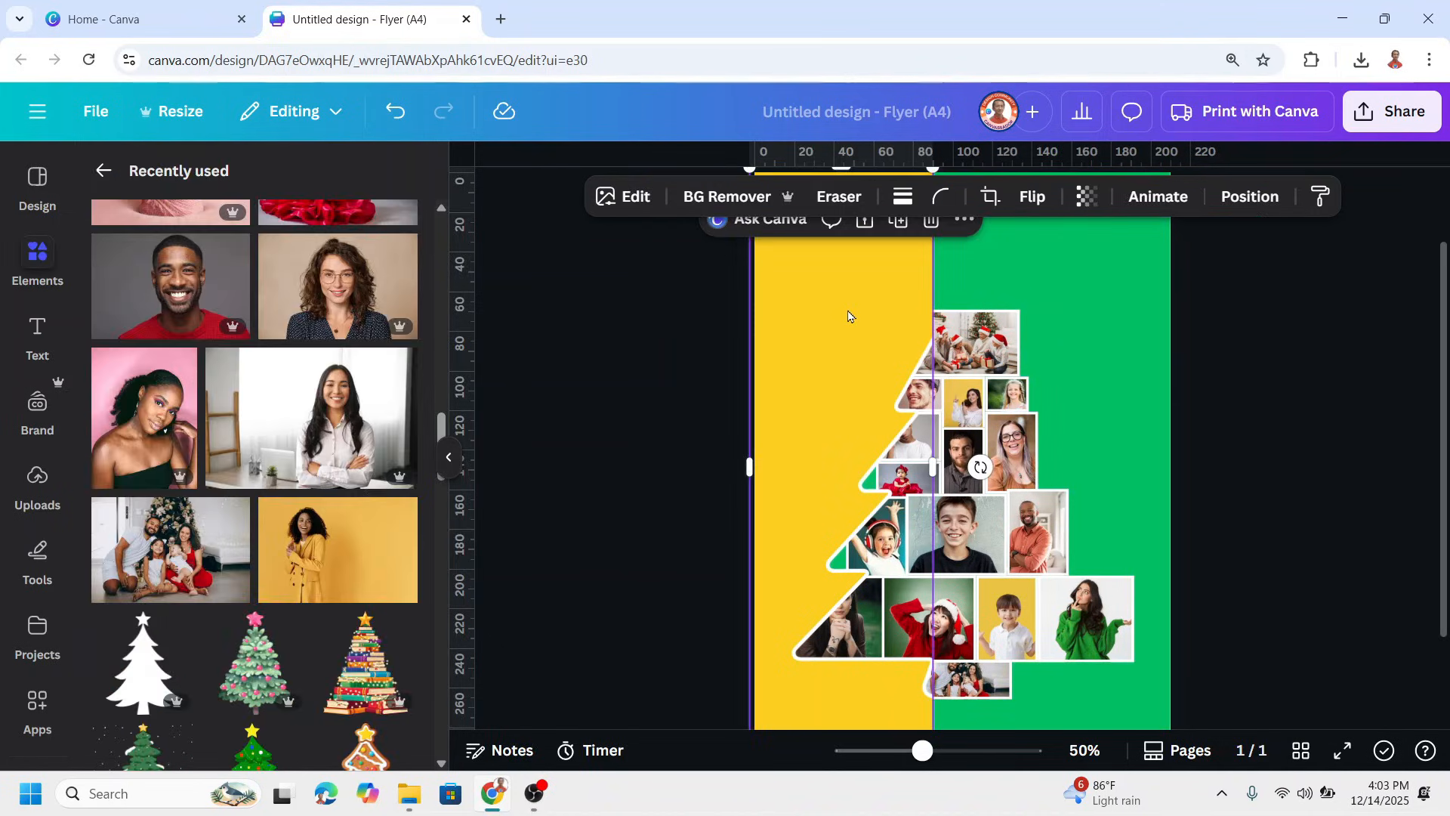
pyautogui.moveTo(934, 447); pyautogui.dragTo(1169, 440)
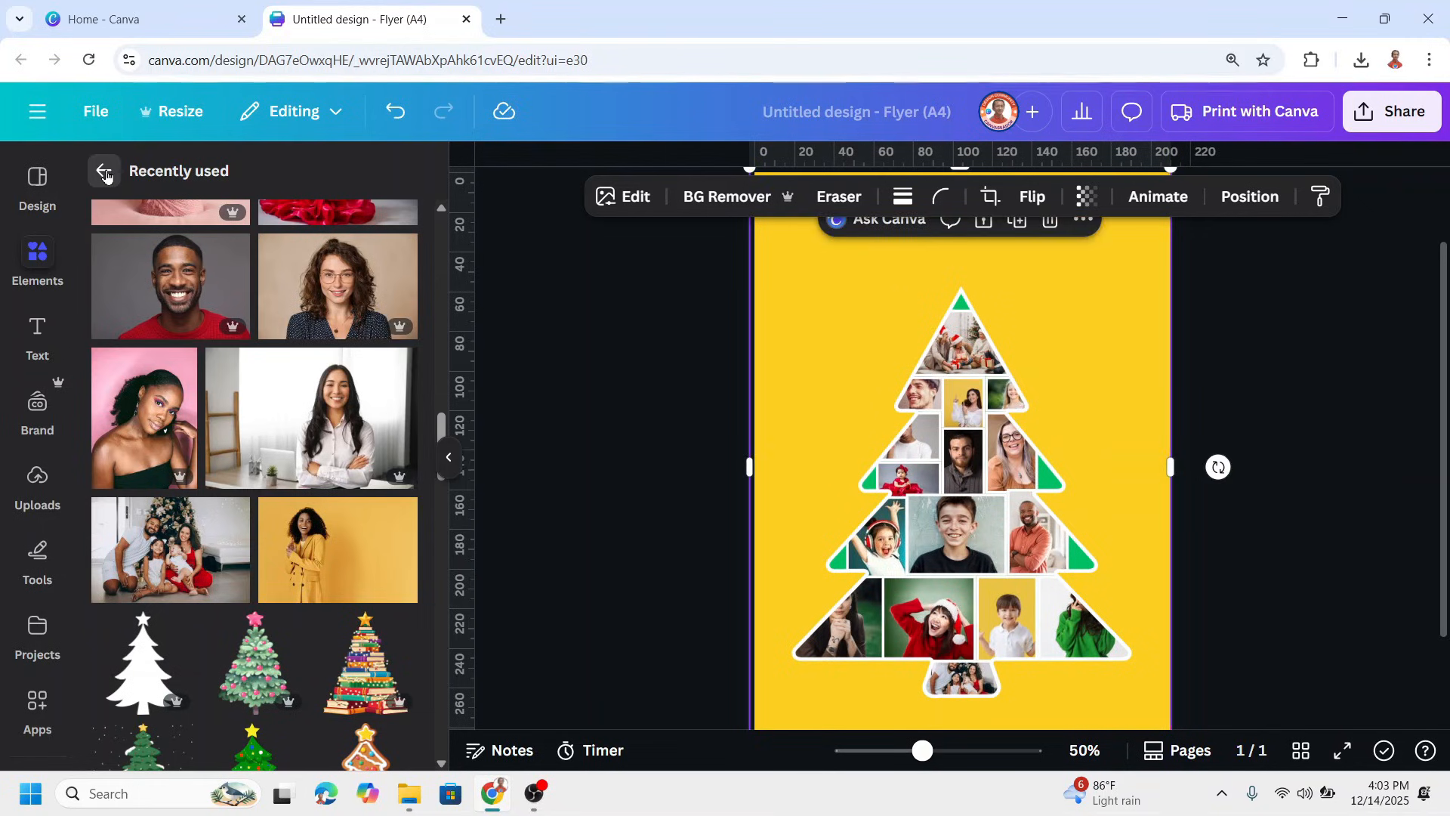
# Search the frames for STAR and add the plain five-pointed star frame to the page
pyautogui.click(105, 173)
pyautogui.scroll(-5, 166, 394)
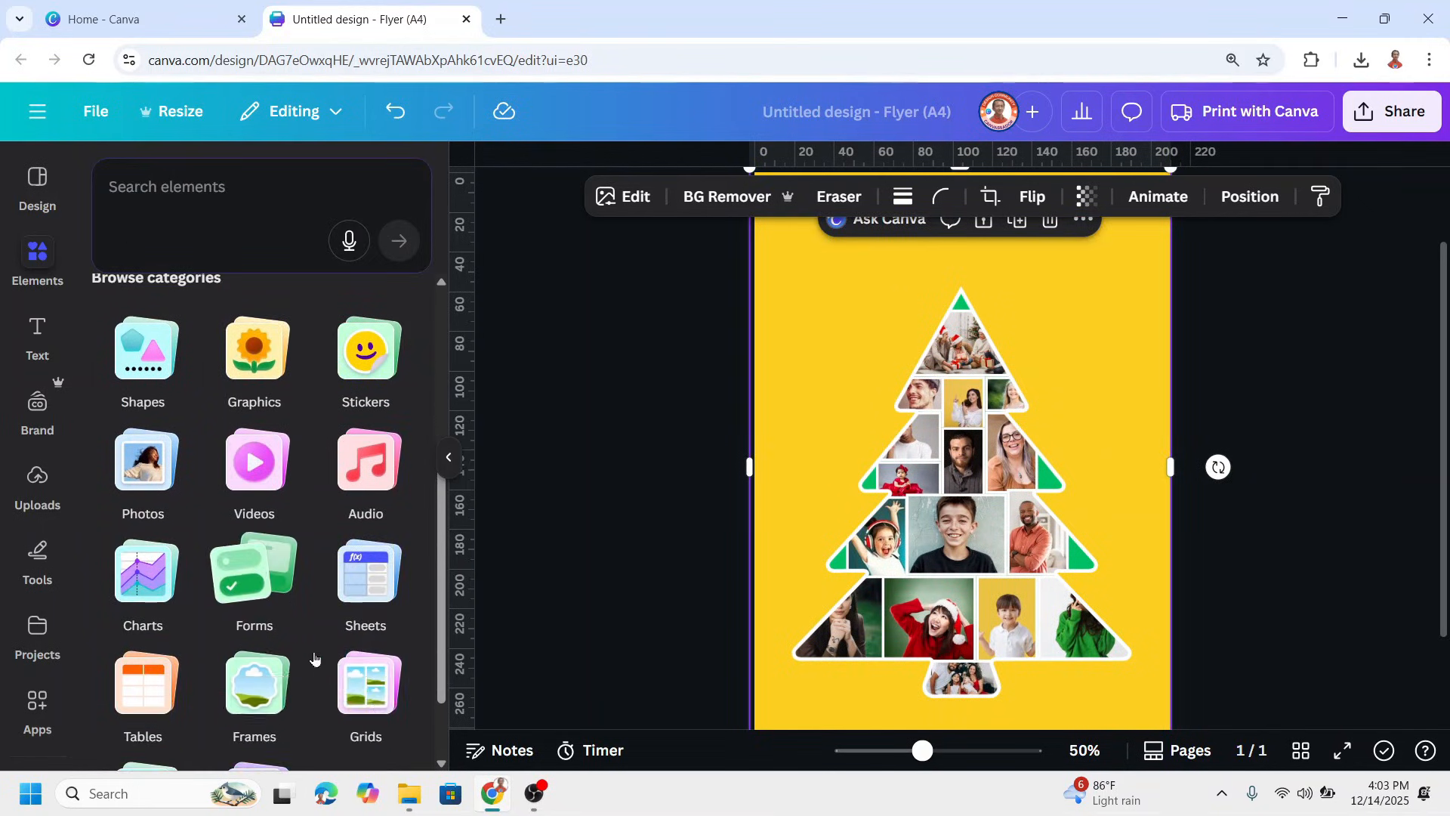
pyautogui.click(252, 580)
pyautogui.click(165, 208)
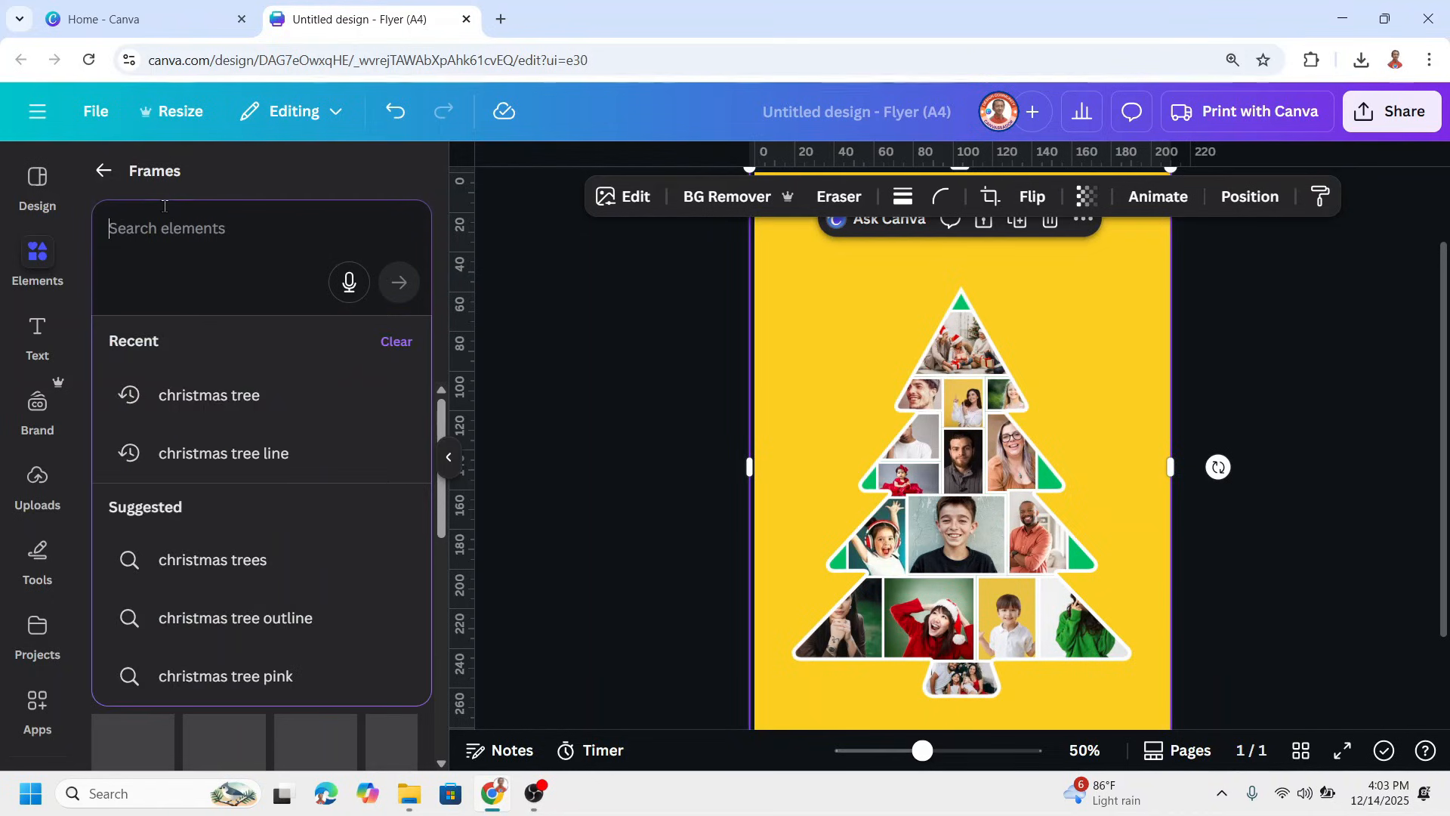
pyautogui.write('s')
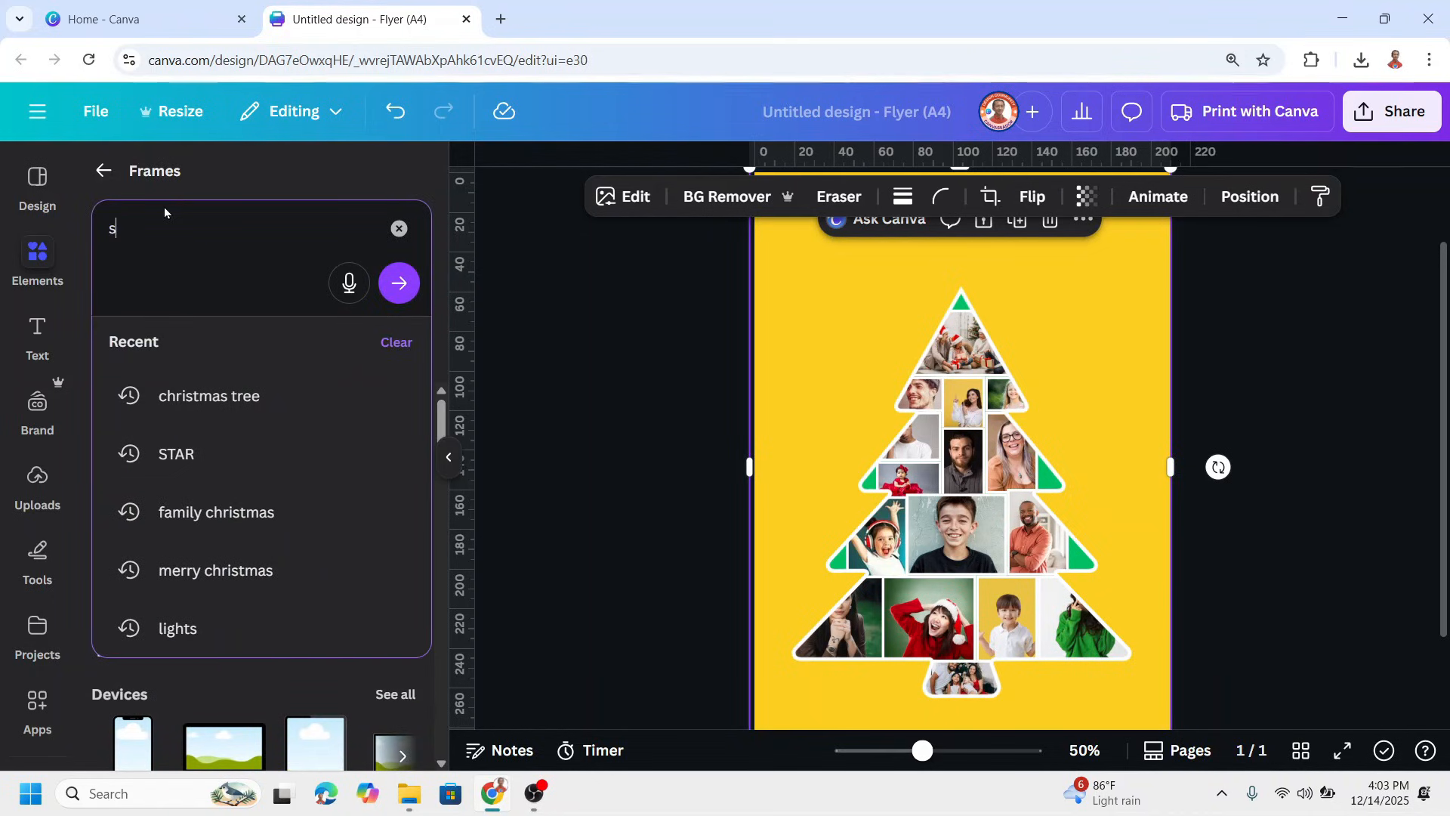
pyautogui.click(235, 475)
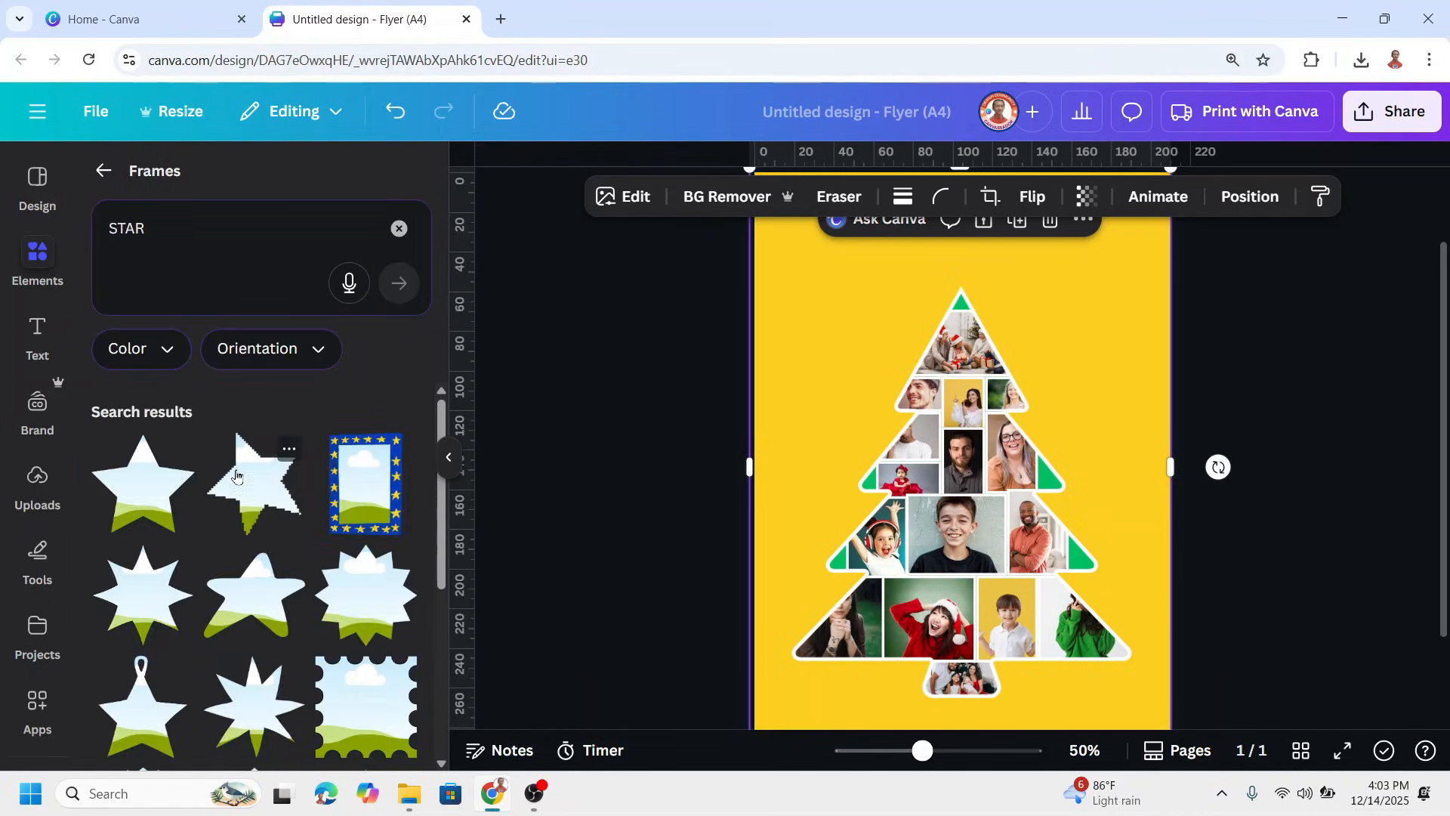
pyautogui.click(147, 500)
# Shrink the star frame to about half its size and center it on the tip of the tree
pyautogui.scroll(2, 953, 559)
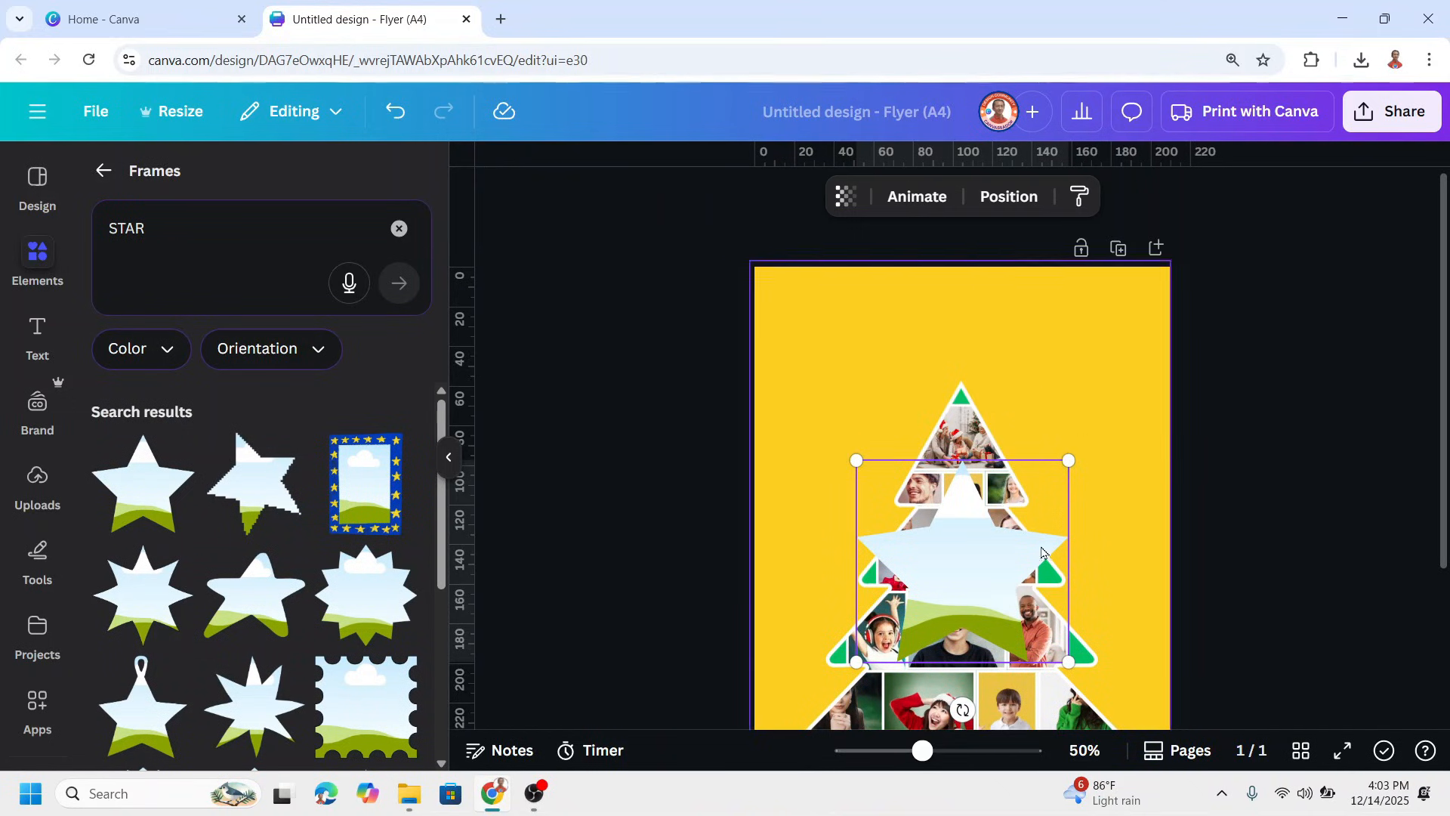
pyautogui.moveTo(953, 568); pyautogui.dragTo(954, 463)
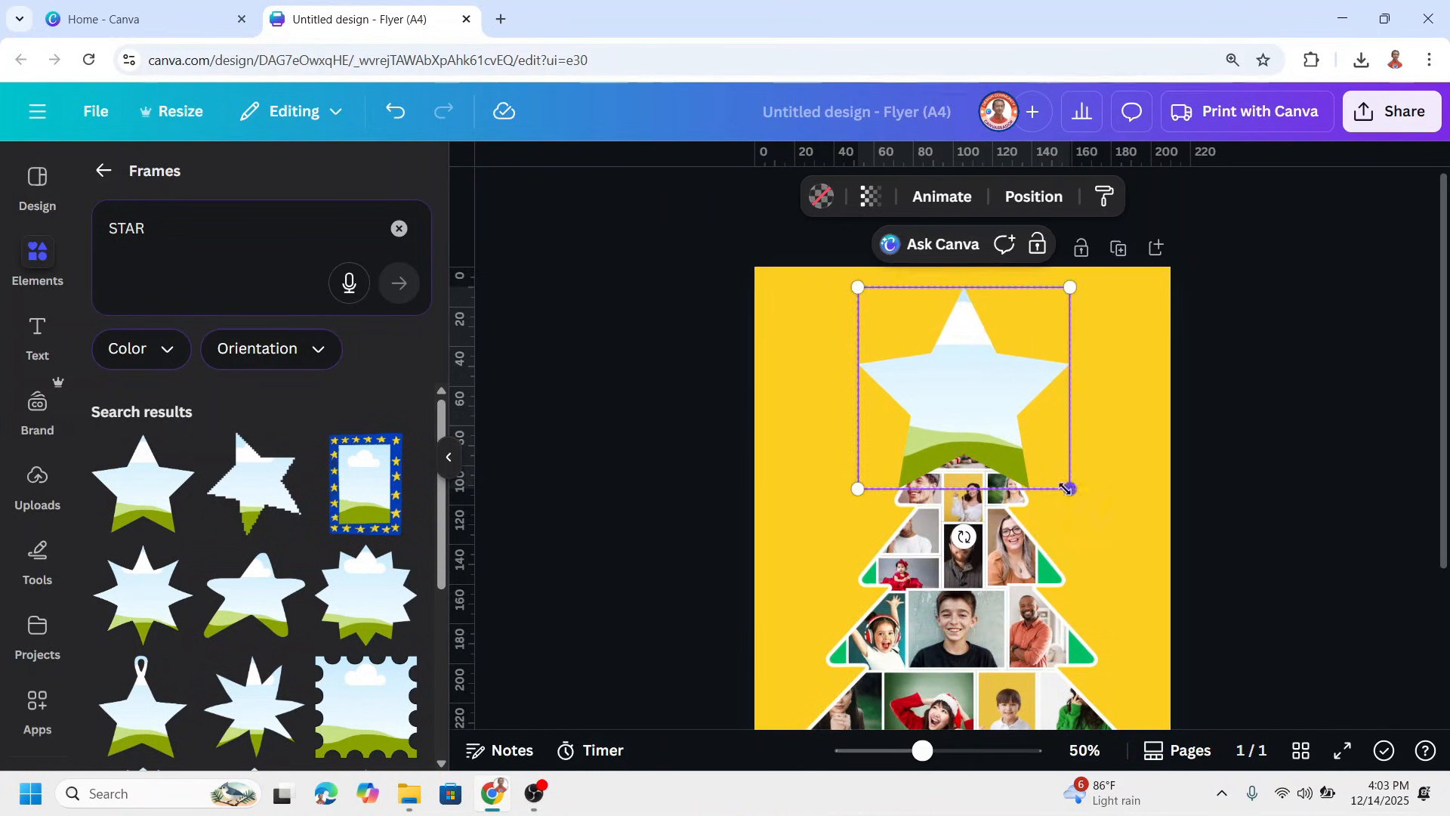
pyautogui.moveTo(1072, 486); pyautogui.dragTo(961, 373)
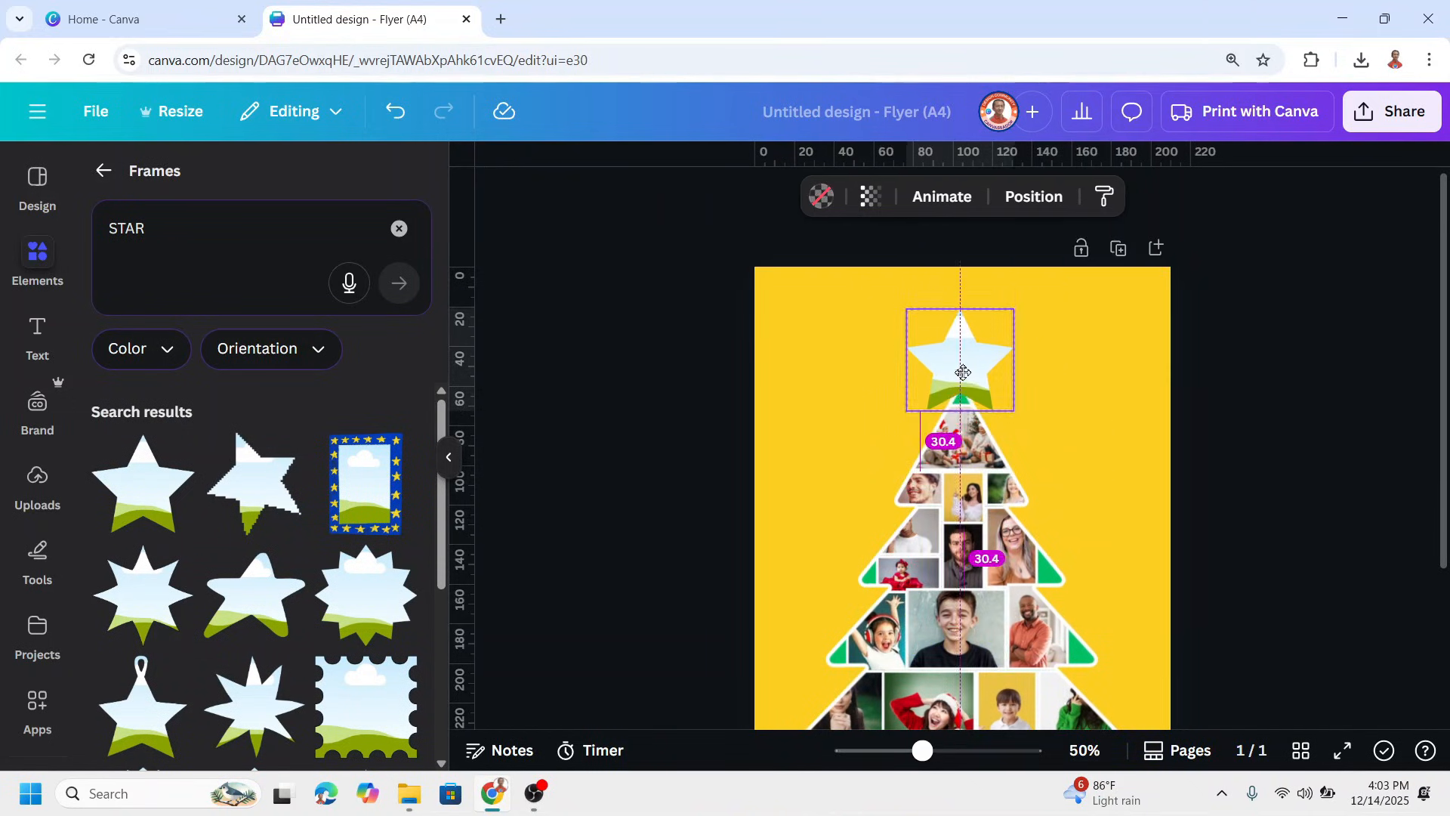
pyautogui.moveTo(962, 373); pyautogui.dragTo(963, 382)
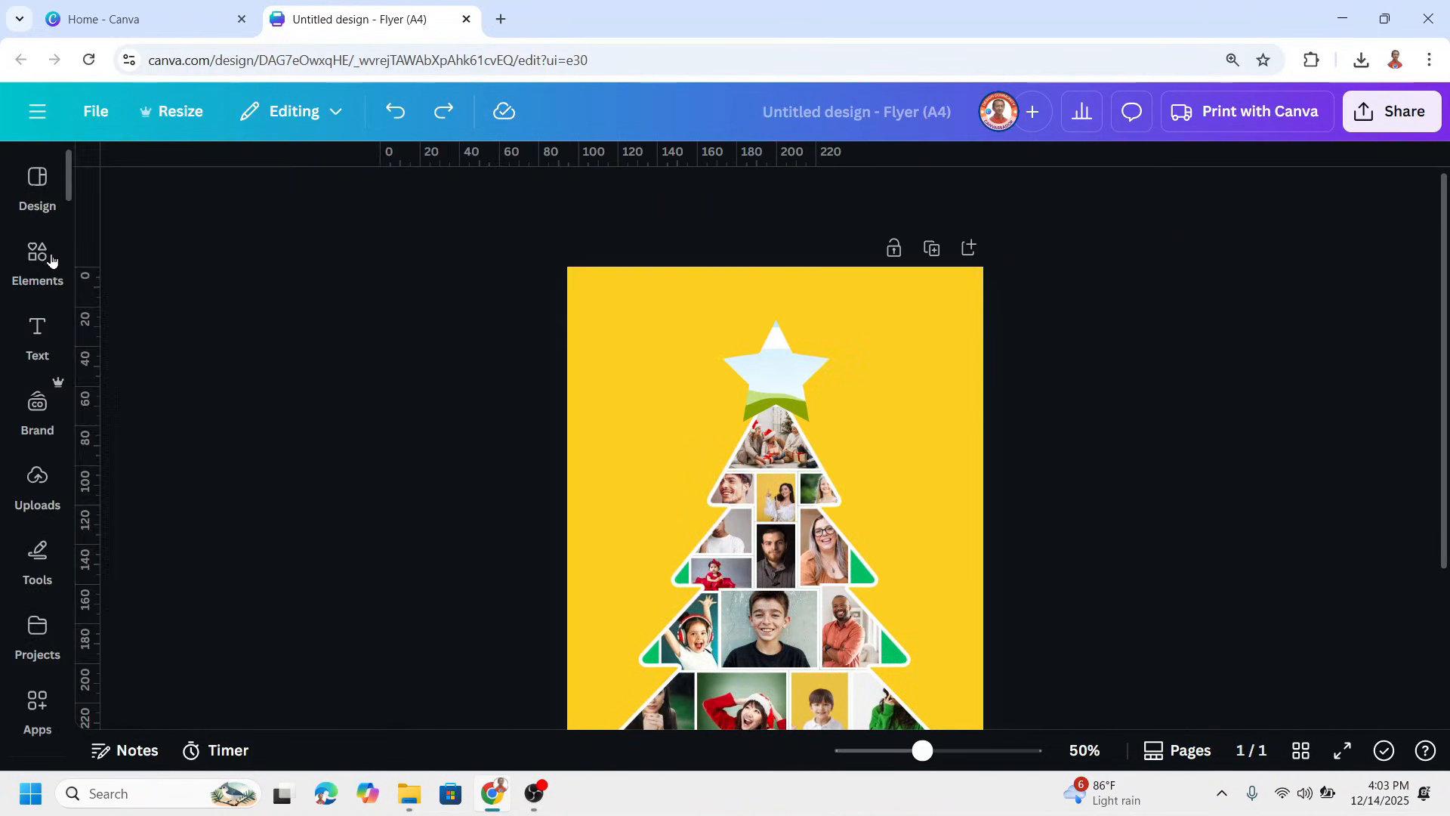
# Fill the star frame with the family photo in green and red outfits and adjust the photo's crop
pyautogui.moveTo(51, 265)
pyautogui.click(190, 311)
pyautogui.scroll(-10, 295, 476)
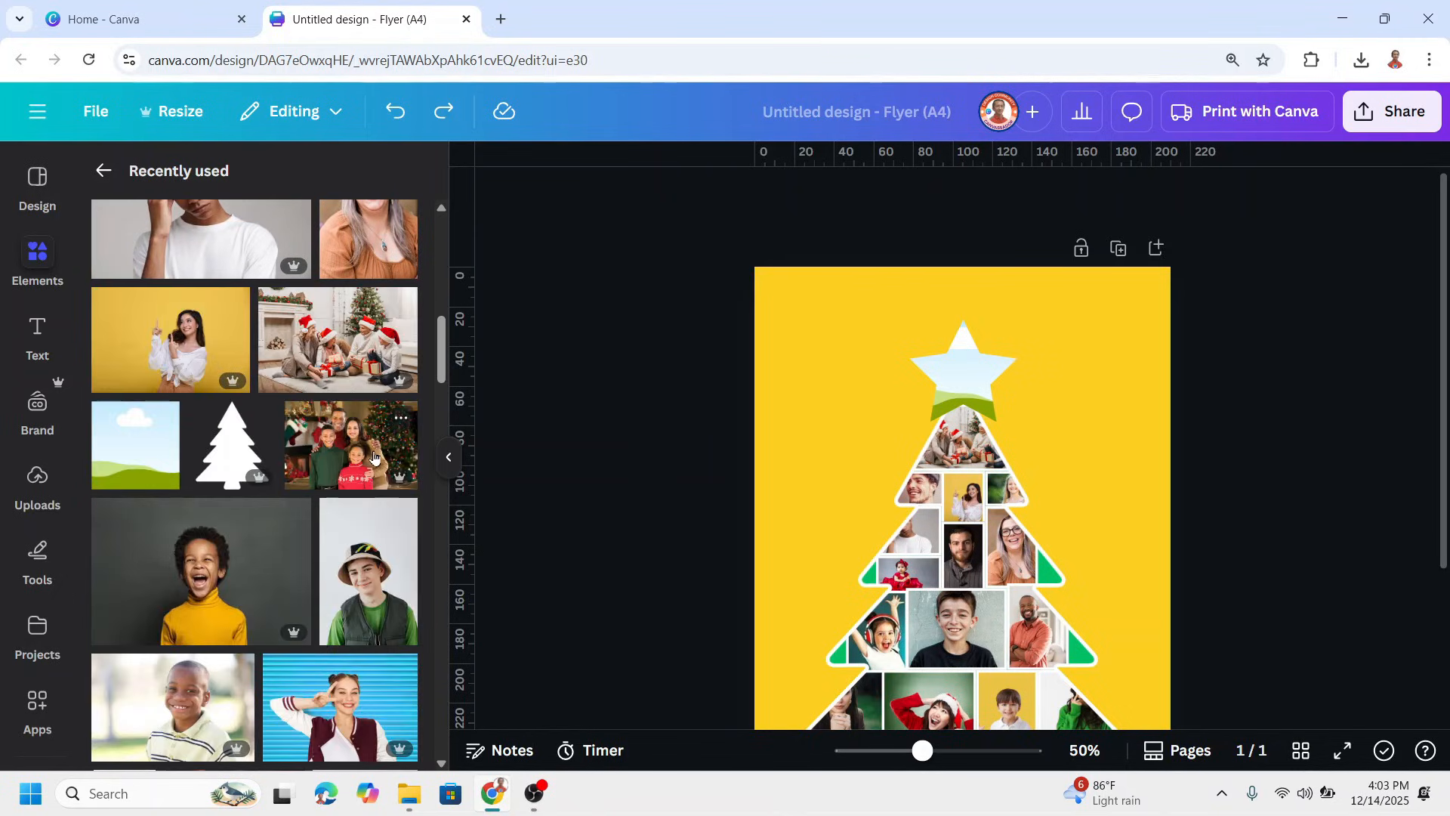
pyautogui.click(388, 459)
pyautogui.moveTo(1046, 531); pyautogui.dragTo(996, 398)
pyautogui.doubleClick(968, 381)
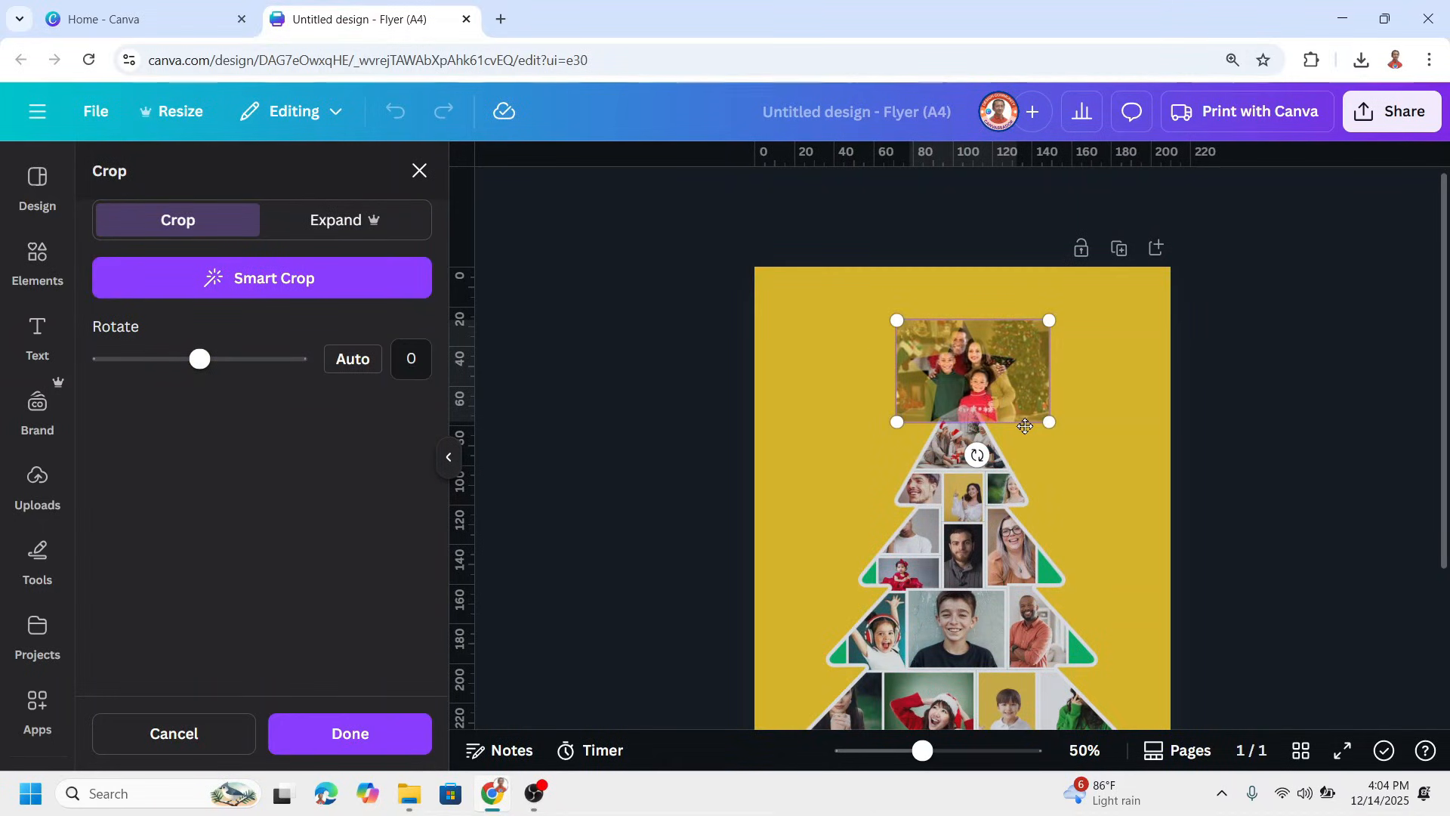
pyautogui.click(1089, 511)
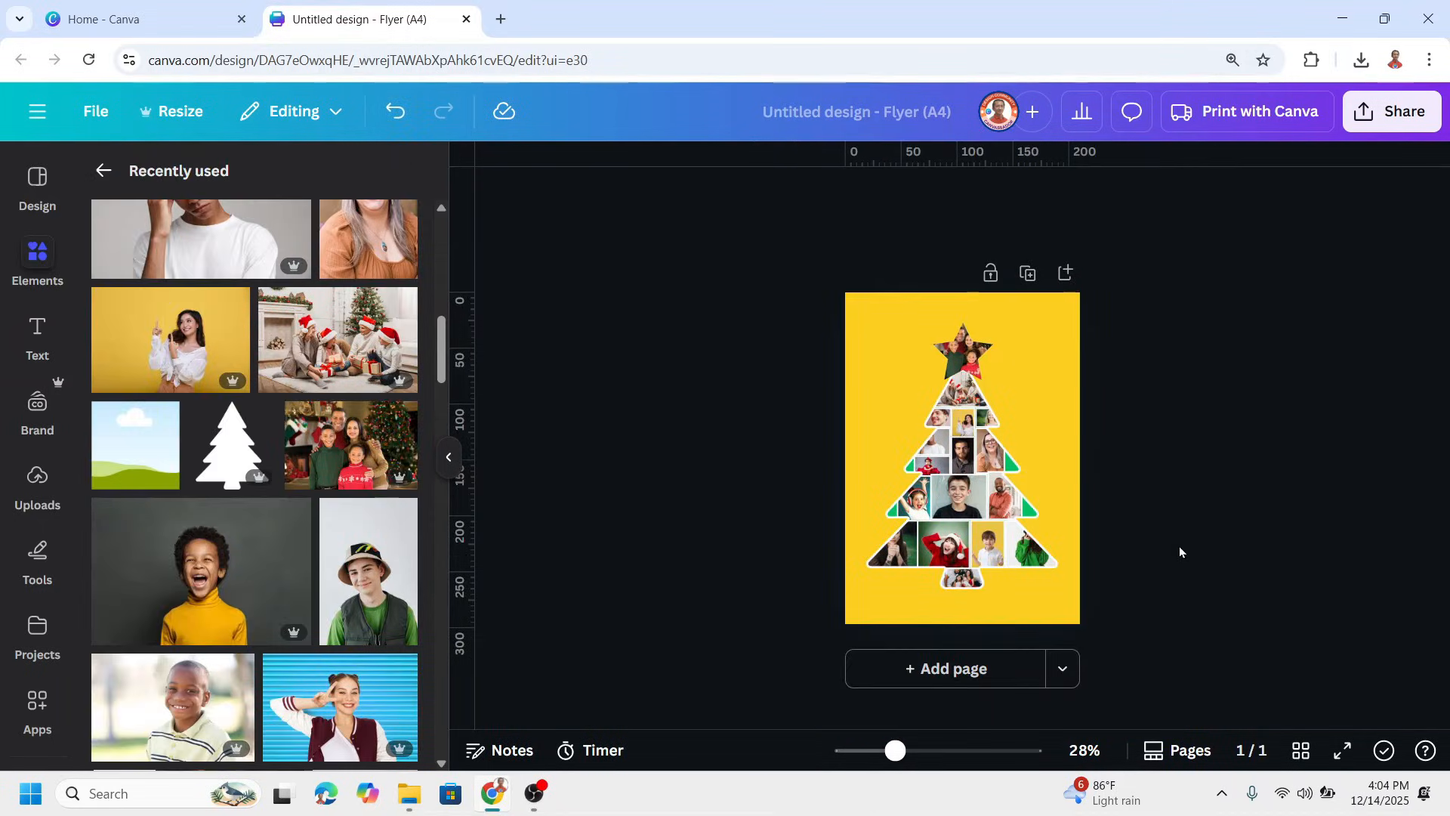